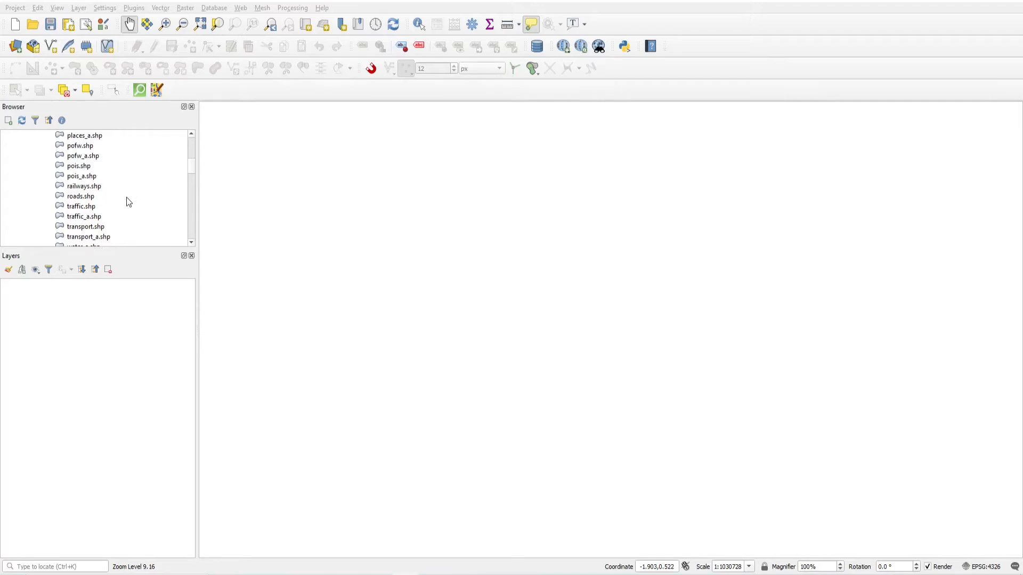
- Add the roads.shp and railways.shp shapefiles to the map as layers
{"action": "double_click", "coordinate": [95, 198]}
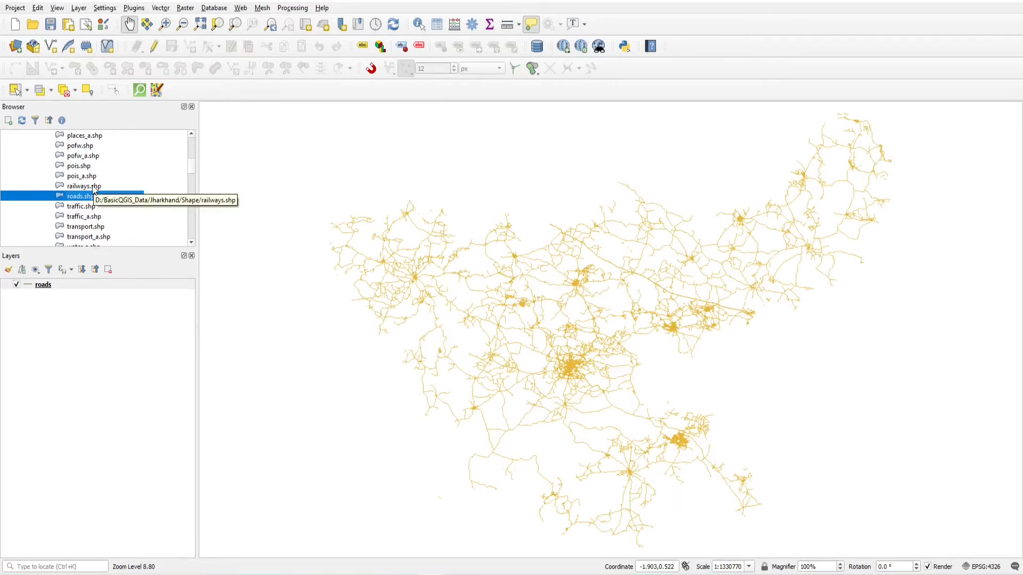
{"action": "double_click", "coordinate": [94, 187]}
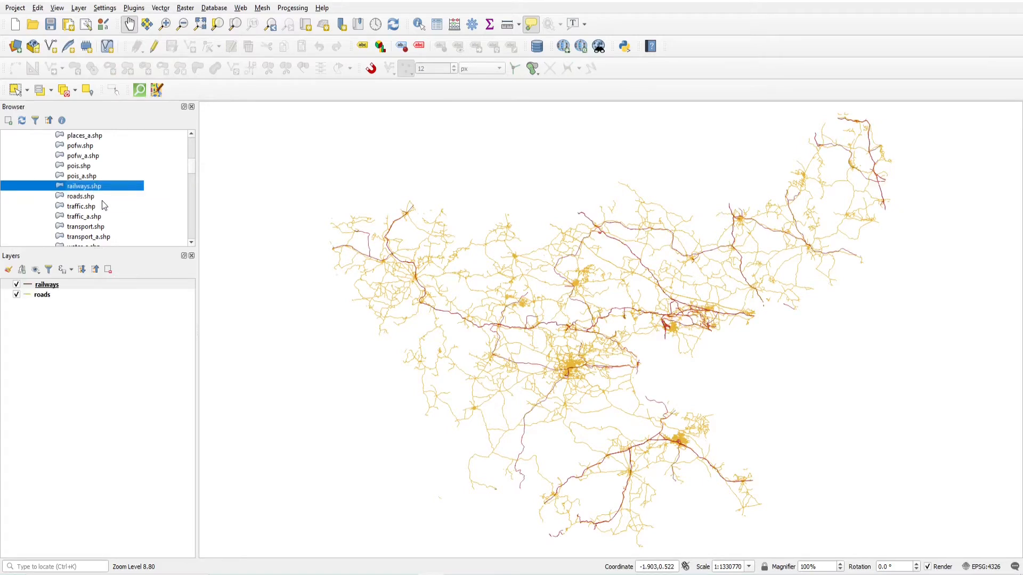
- Examine the roads and railways layers across the map at both close and wide scales
{"action": "scroll", "coordinate": [592, 314], "scroll_direction": "up", "scroll_amount": 5}
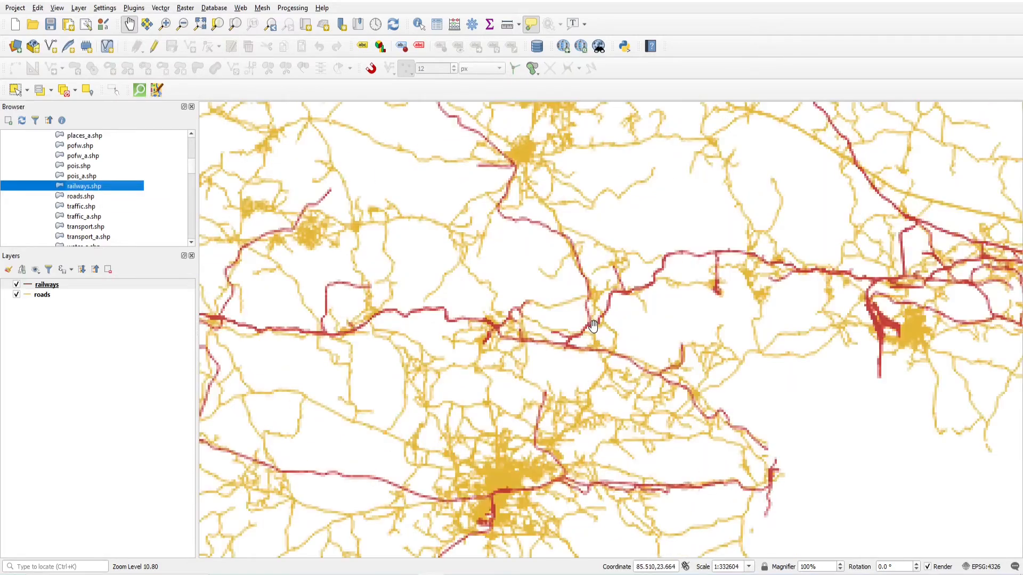
{"action": "scroll", "coordinate": [511, 283], "scroll_direction": "up", "scroll_amount": 2}
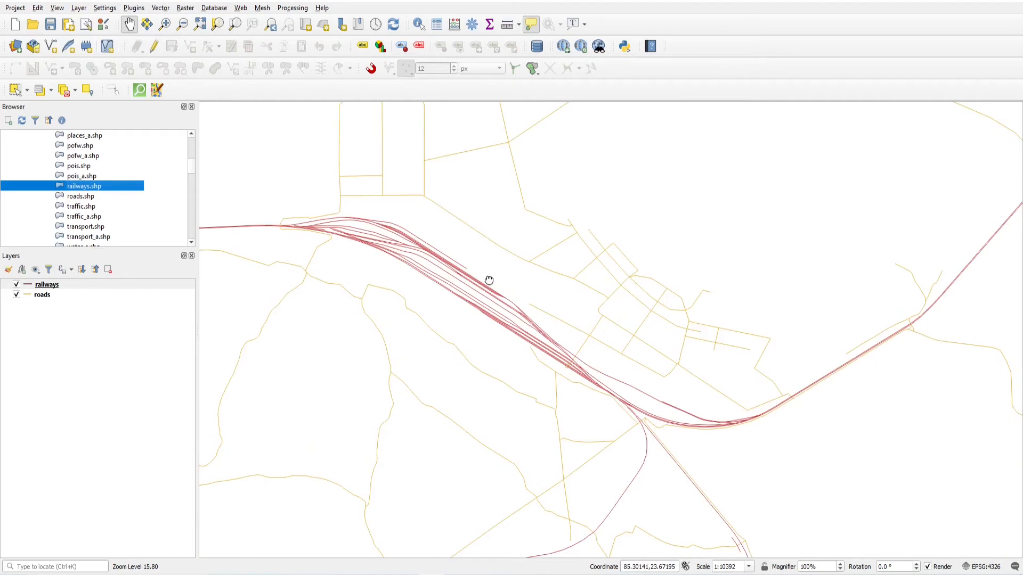
{"action": "left_click_drag", "start_coordinate": [487, 281], "coordinate": [580, 289]}
{"action": "scroll", "coordinate": [612, 294], "scroll_direction": "down", "scroll_amount": 3}
{"action": "scroll", "coordinate": [612, 293], "scroll_direction": "down", "scroll_amount": 4}
{"action": "left_click_drag", "start_coordinate": [655, 296], "coordinate": [597, 315]}
{"action": "scroll", "coordinate": [292, 250], "scroll_direction": "up", "scroll_amount": 3}
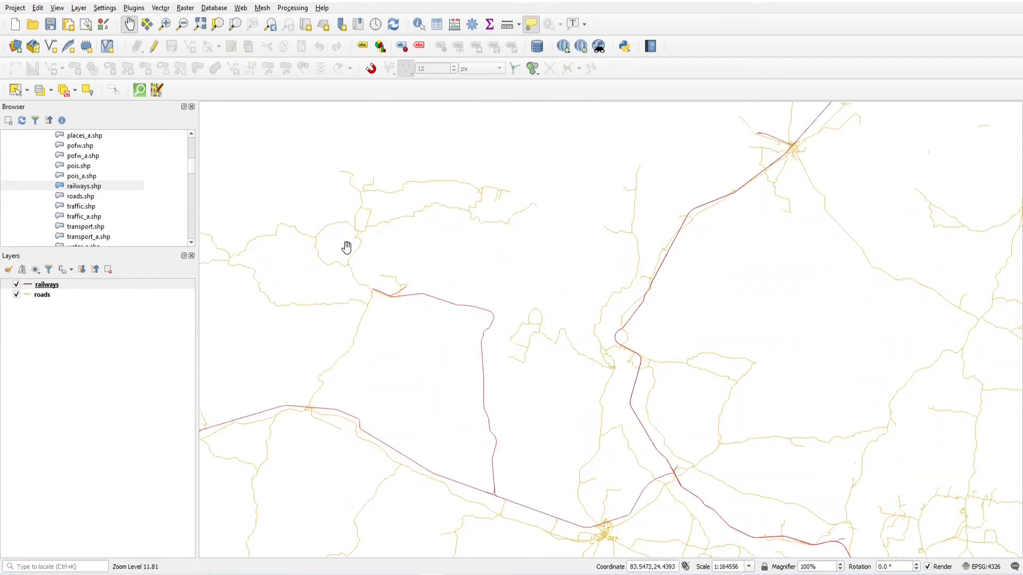
{"action": "scroll", "coordinate": [366, 265], "scroll_direction": "down", "scroll_amount": 3}
{"action": "scroll", "coordinate": [414, 304], "scroll_direction": "up", "scroll_amount": 1}
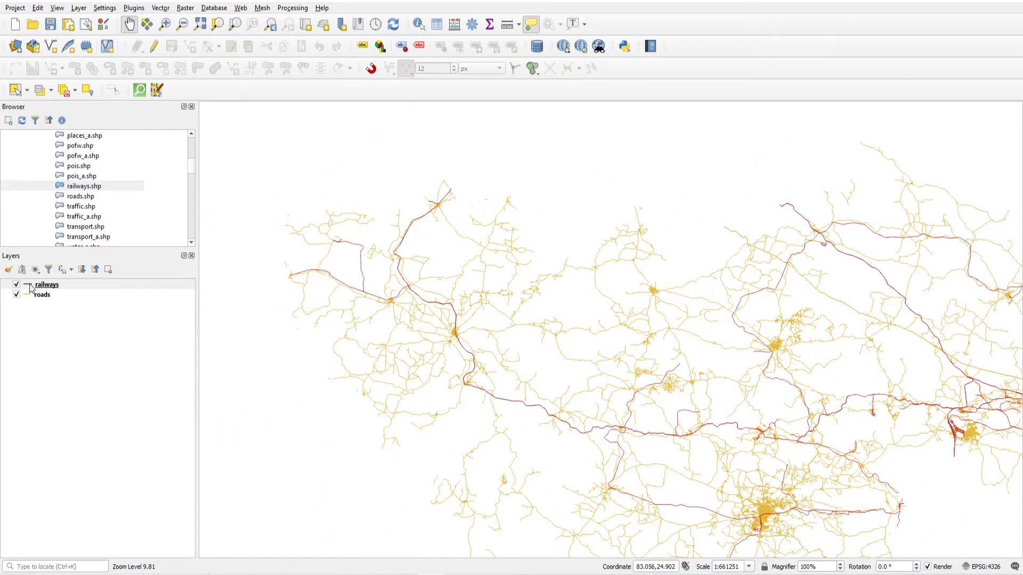
- Enable scale-dependent visibility for the railways layer with a minimum scale of 1:50000 and apply it
{"action": "double_click", "coordinate": [30, 286]}
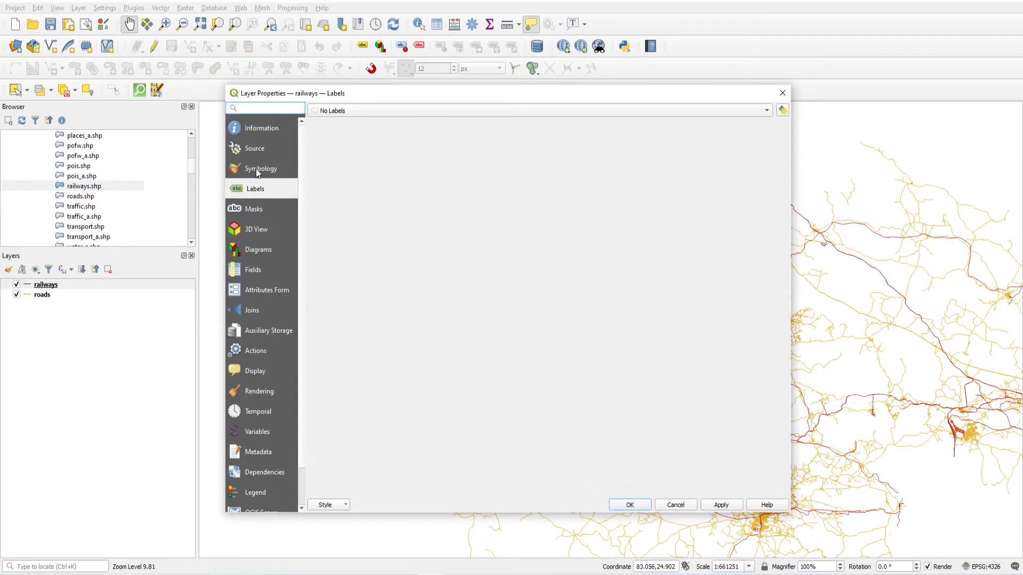
{"action": "left_click", "coordinate": [261, 391]}
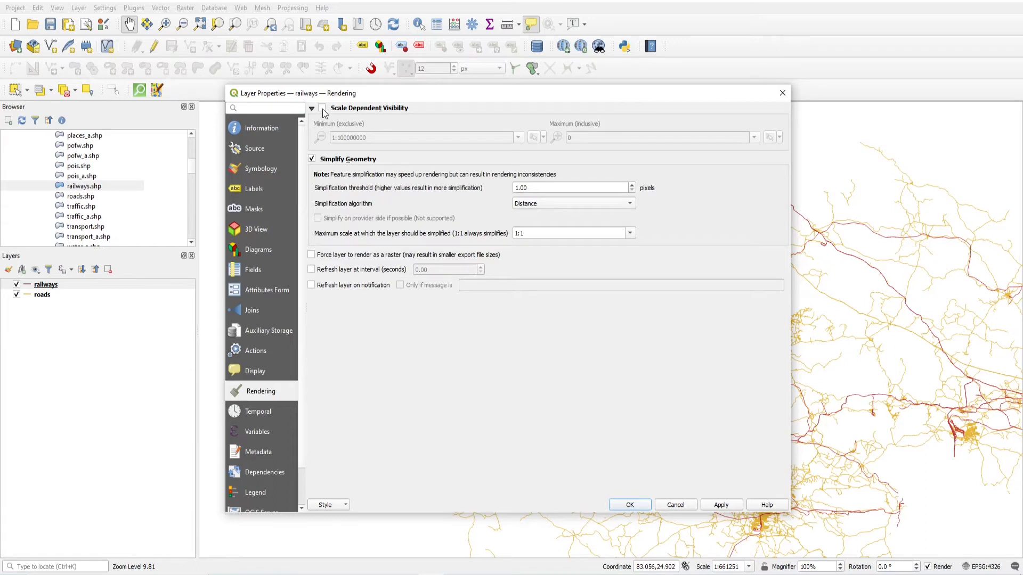
{"action": "left_click", "coordinate": [322, 109]}
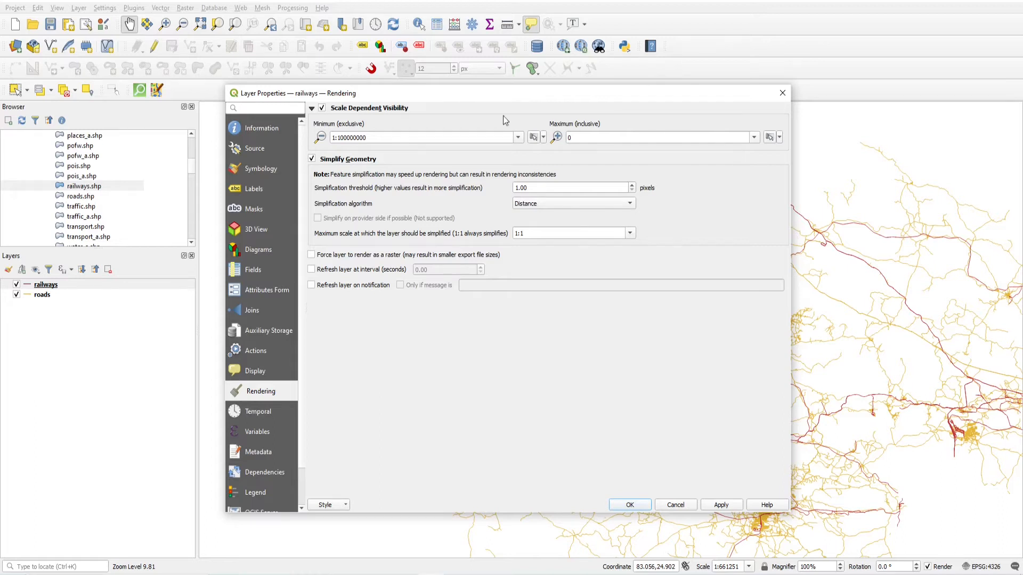
{"action": "left_click_drag", "start_coordinate": [441, 98], "coordinate": [448, 120]}
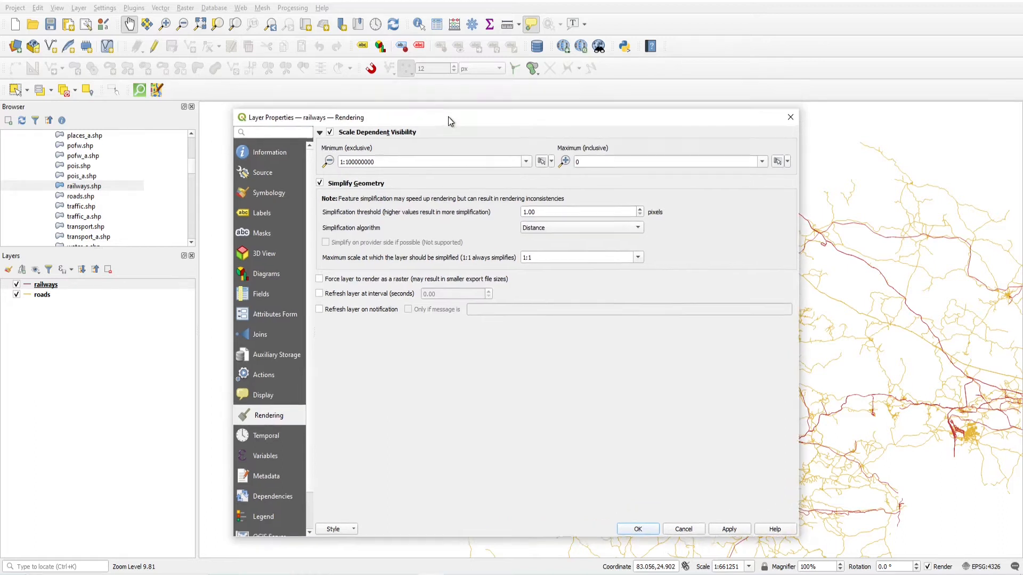
{"action": "left_click", "coordinate": [527, 160]}
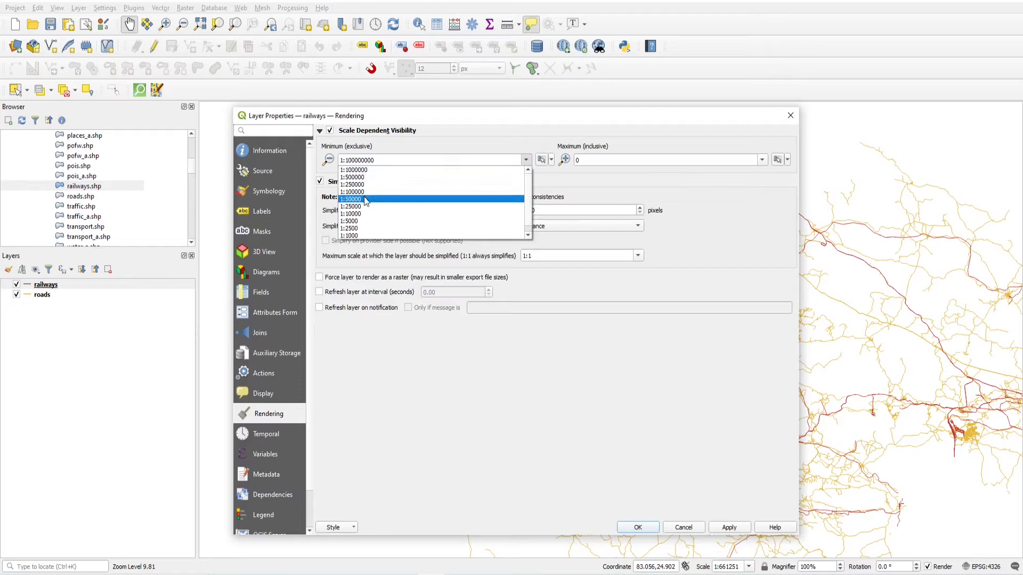
{"action": "left_click", "coordinate": [366, 199]}
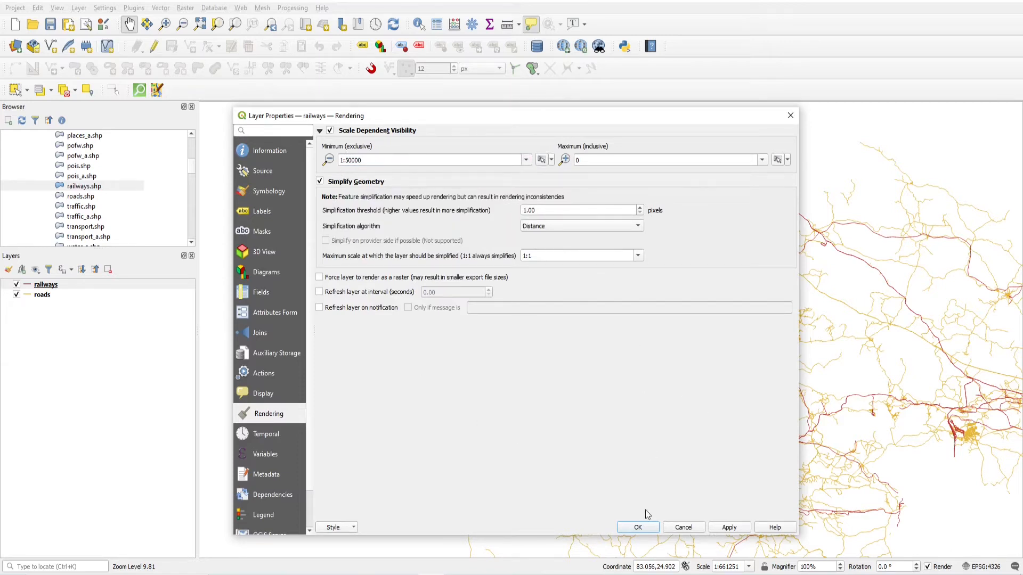
{"action": "left_click", "coordinate": [638, 528]}
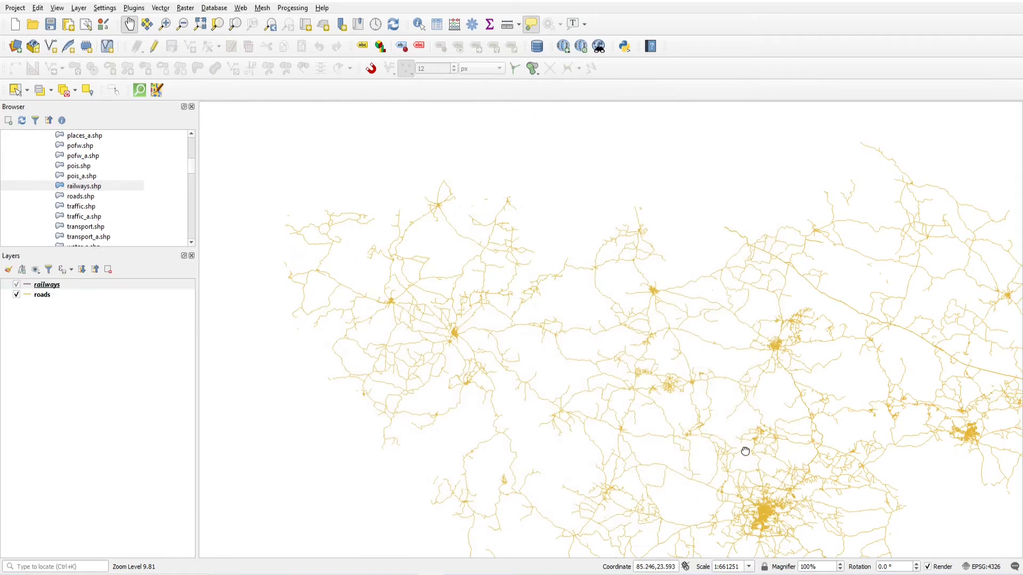
- Set the map scale to 1:50000 to check the railways layer's visibility at its limit
{"action": "left_click_drag", "start_coordinate": [745, 451], "coordinate": [653, 379]}
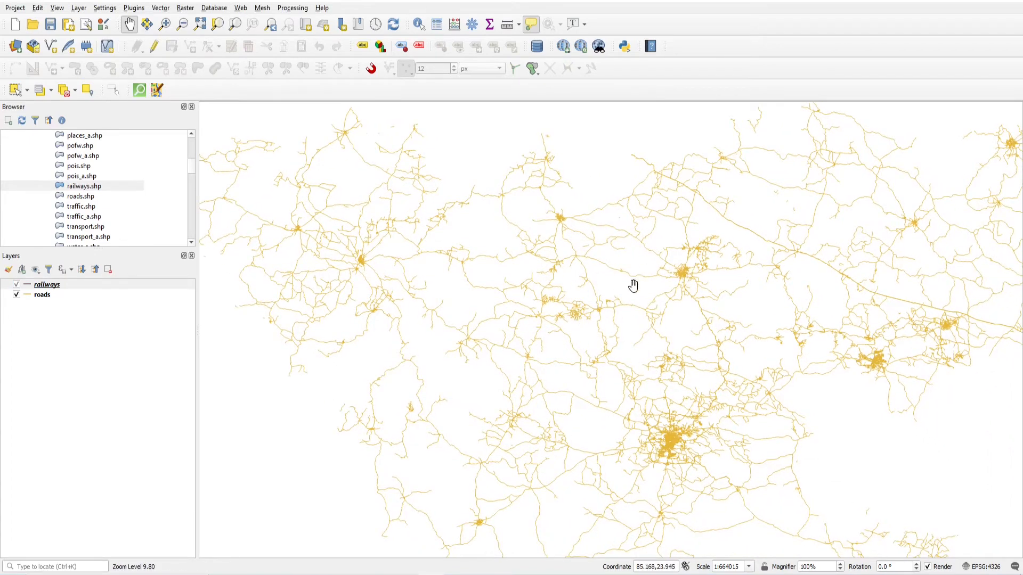
{"action": "scroll", "coordinate": [593, 300], "scroll_direction": "up", "scroll_amount": 1}
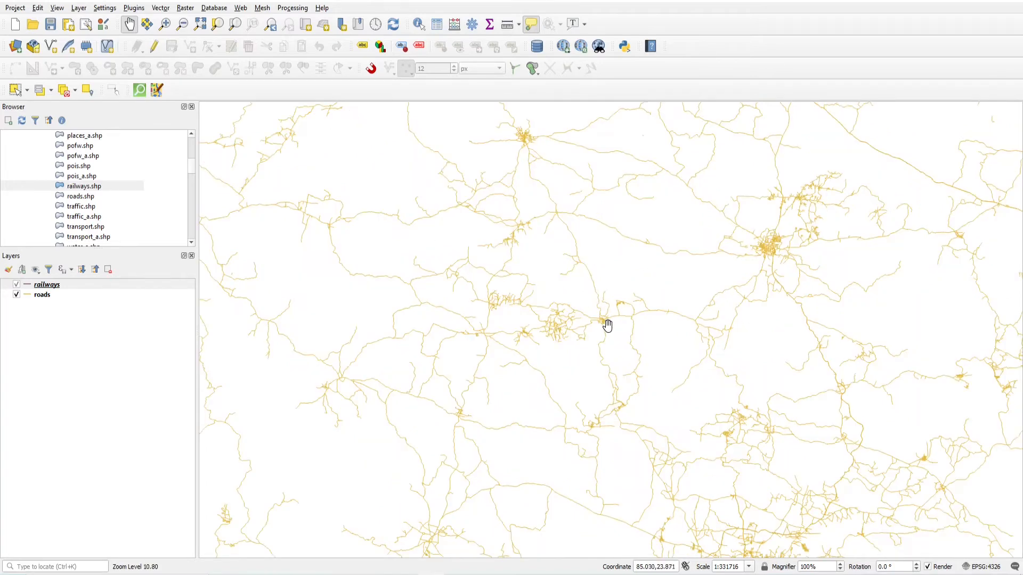
{"action": "scroll", "coordinate": [607, 325], "scroll_direction": "up", "scroll_amount": 1}
{"action": "scroll", "coordinate": [602, 309], "scroll_direction": "up", "scroll_amount": 1}
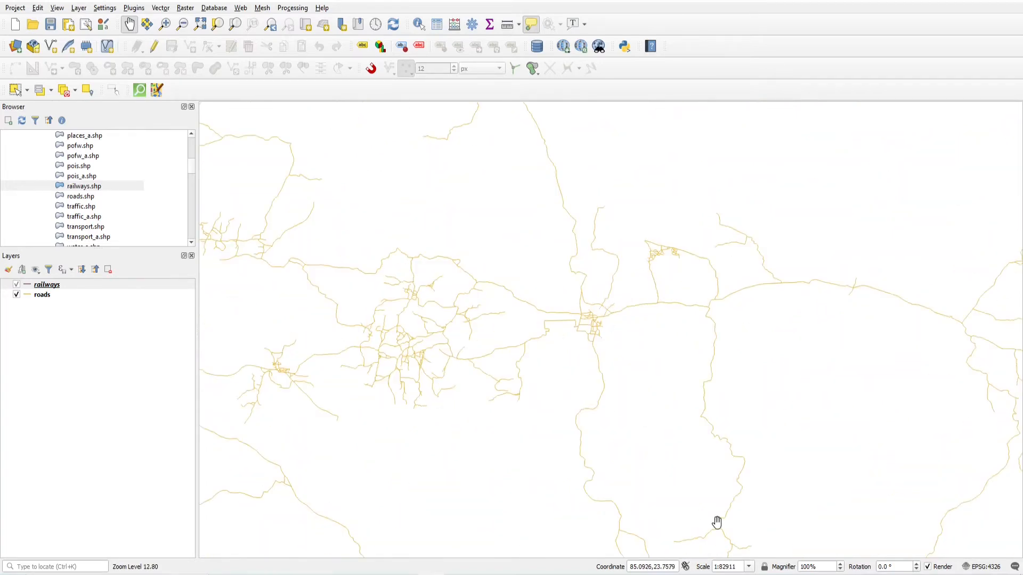
{"action": "left_click", "coordinate": [748, 568]}
{"action": "left_click", "coordinate": [732, 516]}
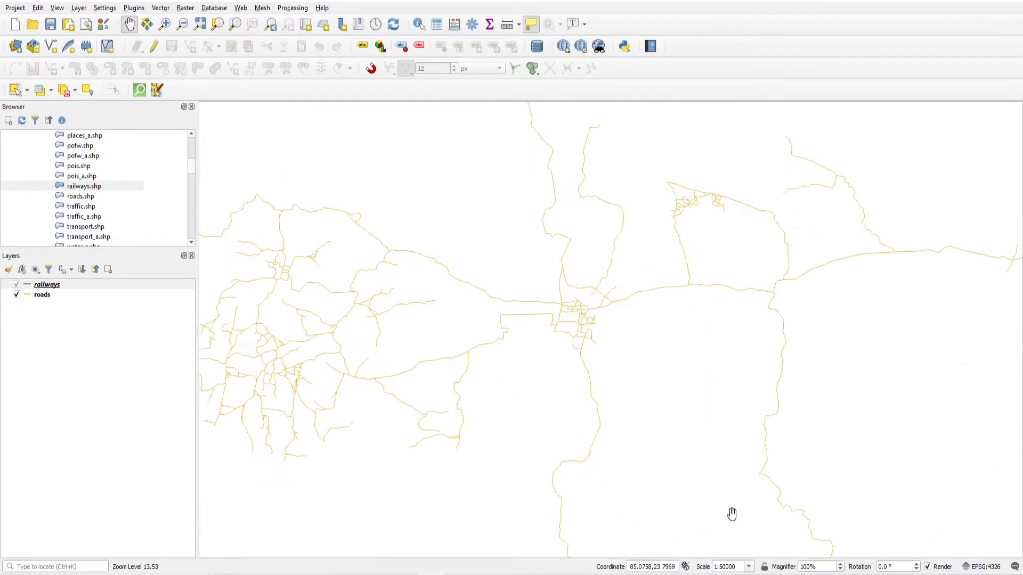
- Examine the railway lines at map scales on both sides of the 1:50000 limit
{"action": "scroll", "coordinate": [565, 316], "scroll_direction": "up", "scroll_amount": 1}
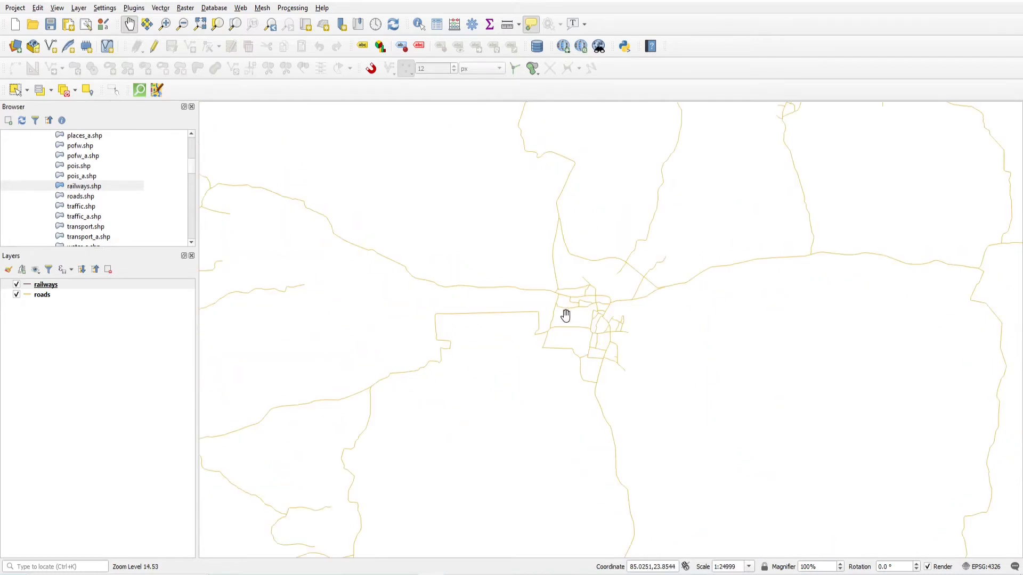
{"action": "left_click_drag", "start_coordinate": [504, 338], "coordinate": [591, 319]}
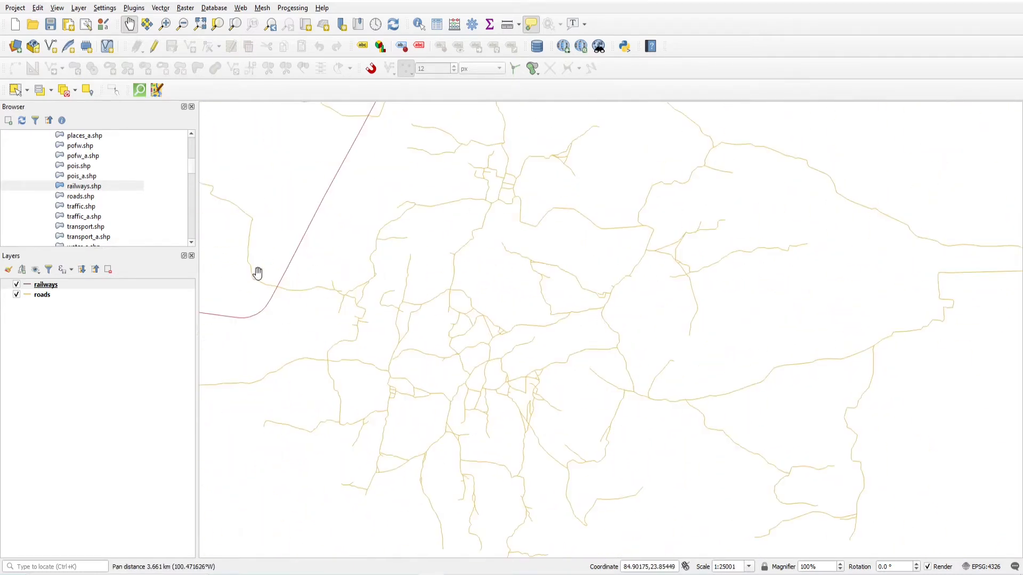
{"action": "left_click_drag", "start_coordinate": [256, 272], "coordinate": [464, 265]}
{"action": "scroll", "coordinate": [494, 357], "scroll_direction": "down", "scroll_amount": 3}
{"action": "scroll", "coordinate": [403, 382], "scroll_direction": "up", "scroll_amount": 3}
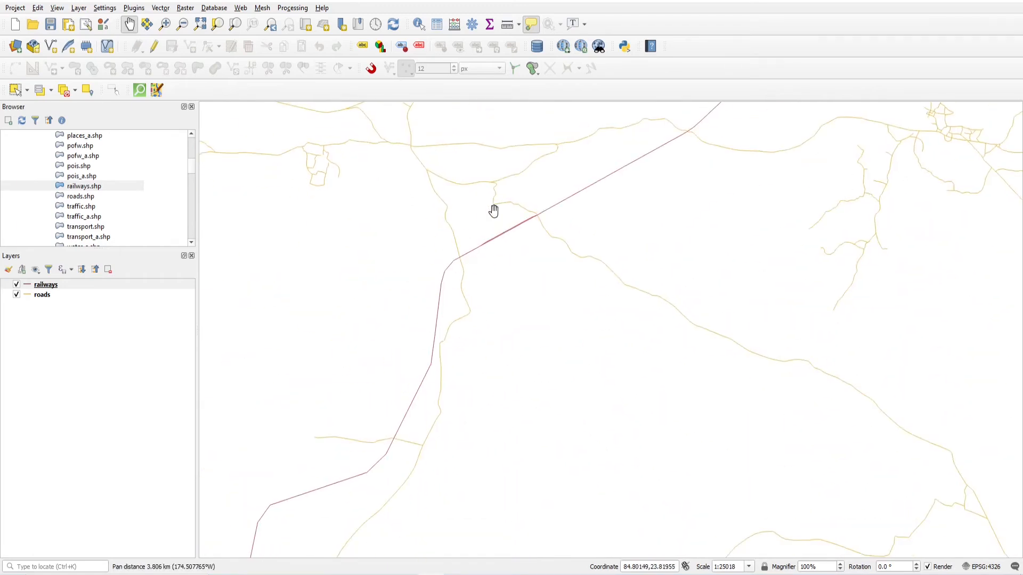
{"action": "scroll", "coordinate": [498, 225], "scroll_direction": "up", "scroll_amount": 1}
{"action": "scroll", "coordinate": [498, 224], "scroll_direction": "up", "scroll_amount": 1}
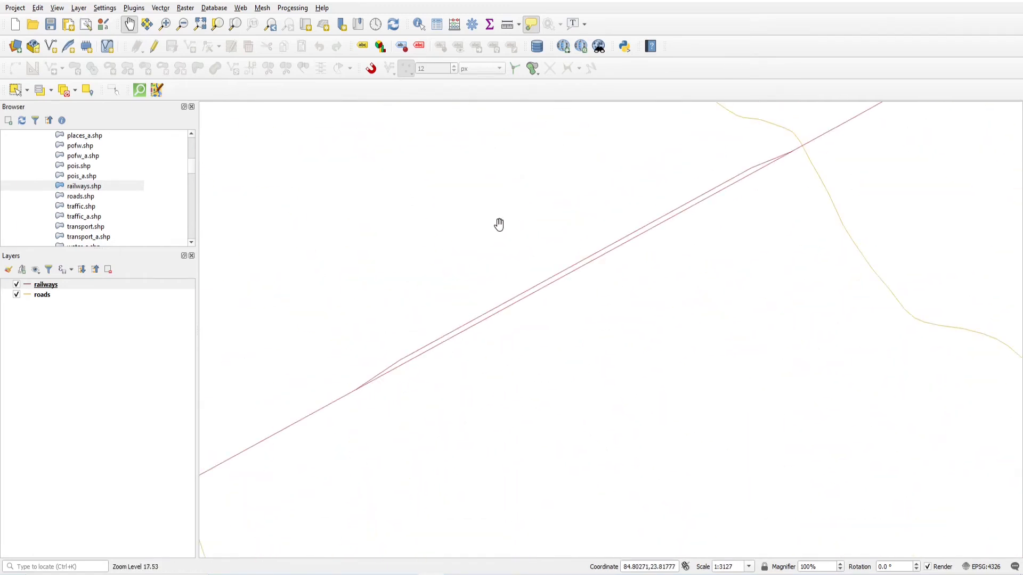
{"action": "scroll", "coordinate": [526, 267], "scroll_direction": "down", "scroll_amount": 1}
{"action": "scroll", "coordinate": [526, 272], "scroll_direction": "down", "scroll_amount": 1}
{"action": "mouse_move", "coordinate": [525, 274]}
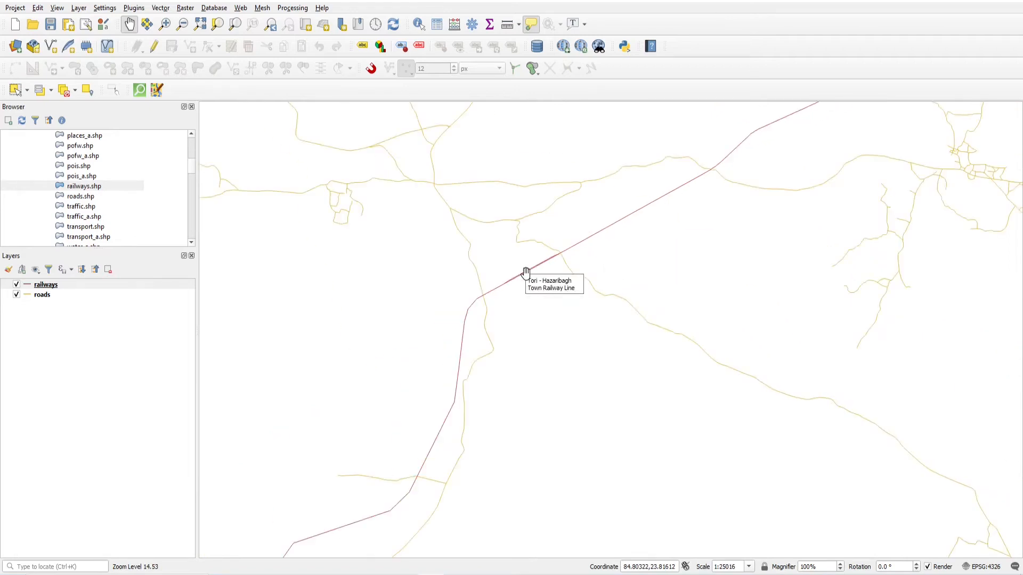
{"action": "scroll", "coordinate": [542, 243], "scroll_direction": "down", "scroll_amount": 1}
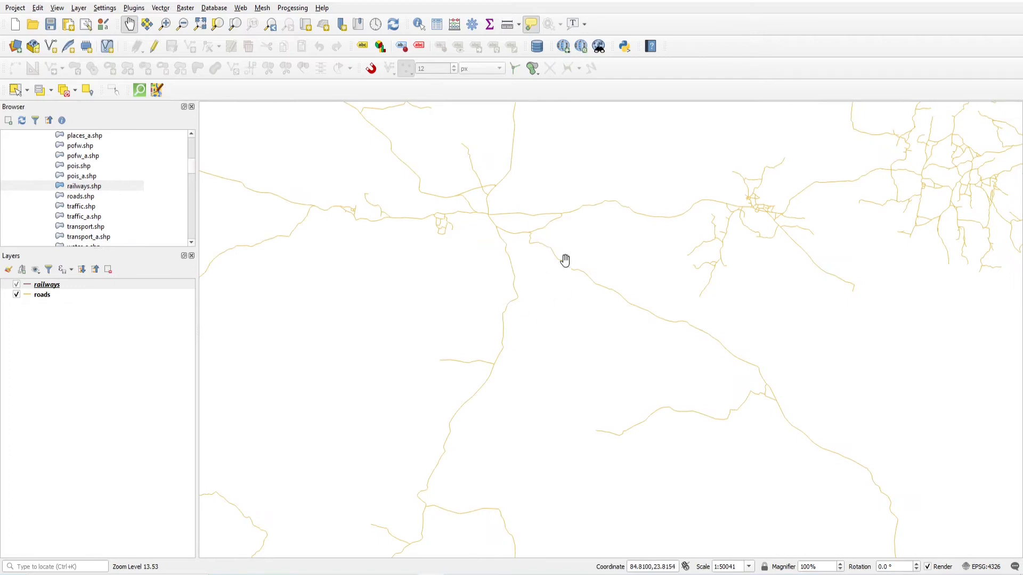
{"action": "scroll", "coordinate": [530, 262], "scroll_direction": "down", "scroll_amount": 3}
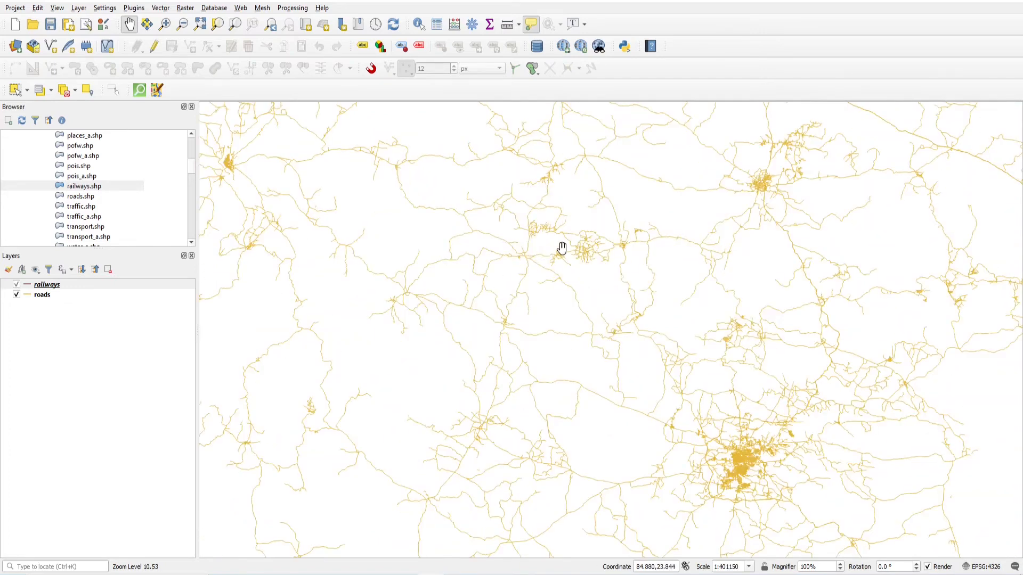
- Enable scale-dependent visibility for the roads layer with a minimum scale of 1:100000 and apply it
{"action": "double_click", "coordinate": [28, 297]}
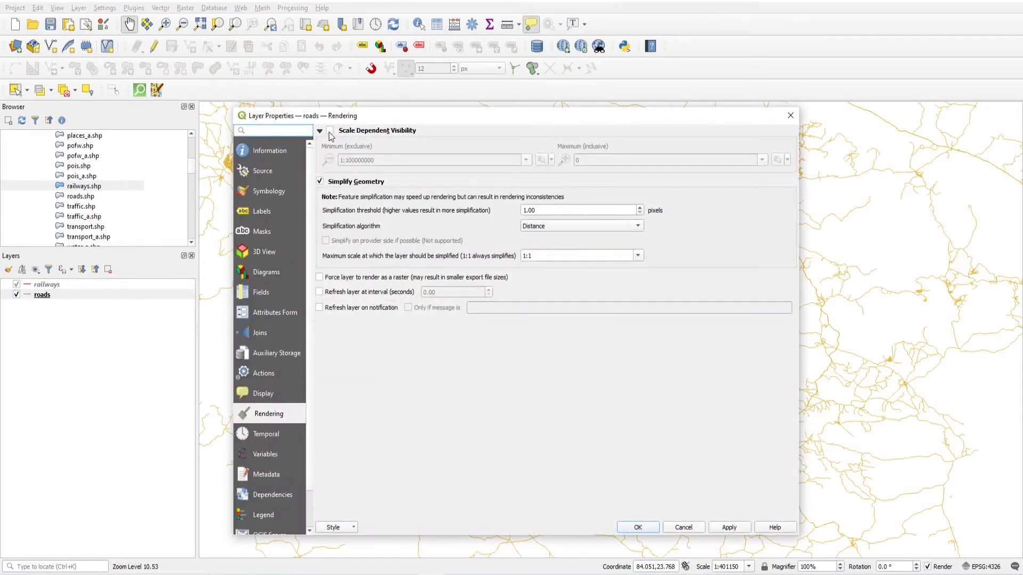
{"action": "left_click", "coordinate": [329, 131]}
{"action": "left_click", "coordinate": [526, 160]}
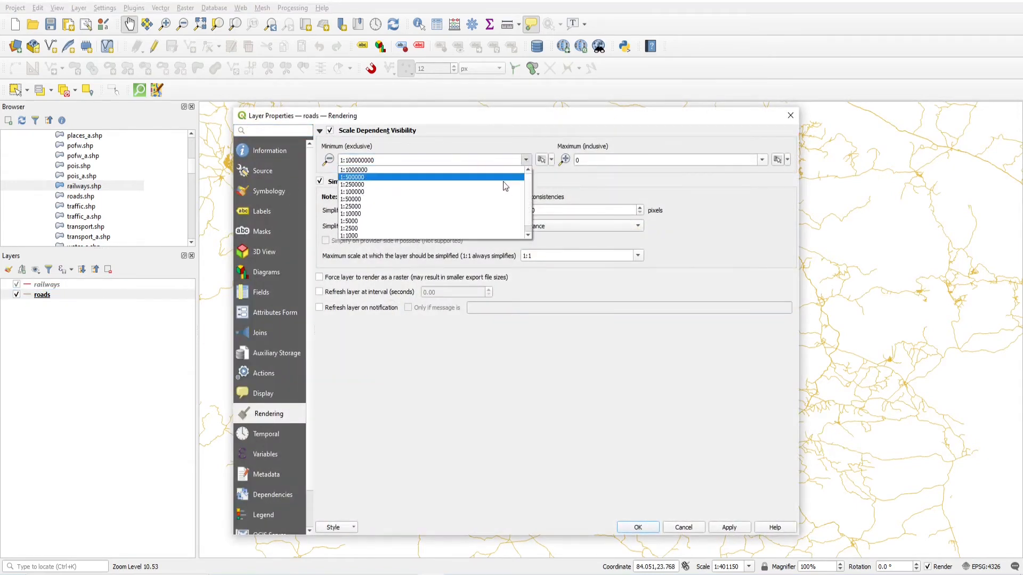
{"action": "left_click", "coordinate": [363, 191]}
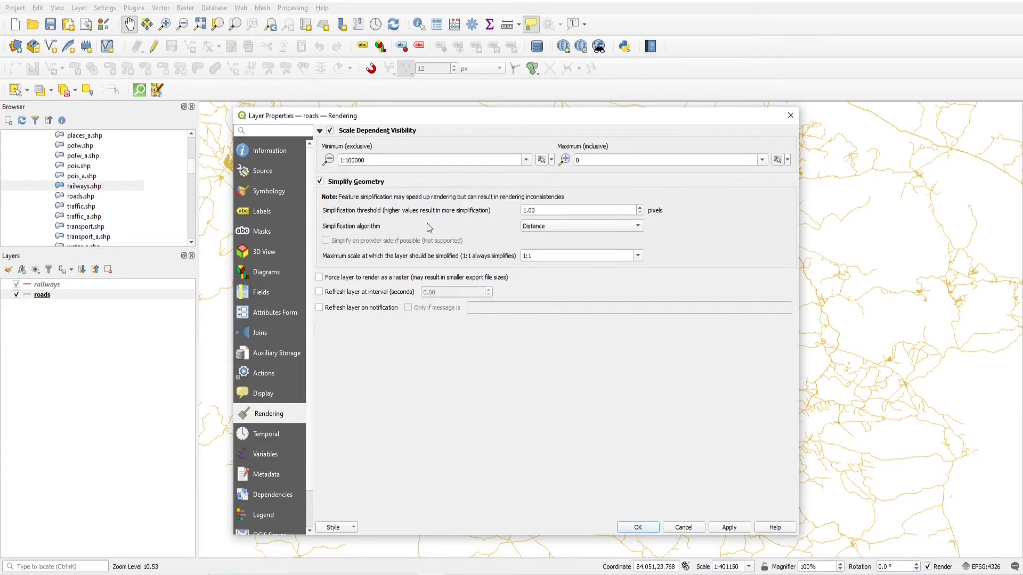
{"action": "left_click", "coordinate": [638, 527]}
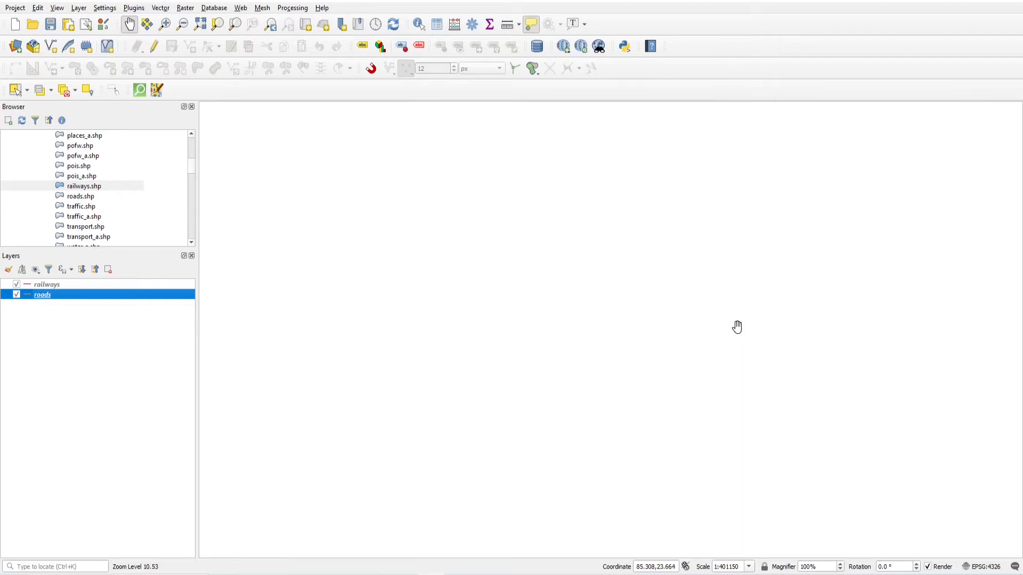
- Set the map scale to 1:90000 to check the roads layer's visibility
{"action": "scroll", "coordinate": [746, 350], "scroll_direction": "up", "scroll_amount": 2}
{"action": "scroll", "coordinate": [746, 349], "scroll_direction": "up", "scroll_amount": 1}
{"action": "left_click_drag", "start_coordinate": [666, 229], "coordinate": [542, 261]}
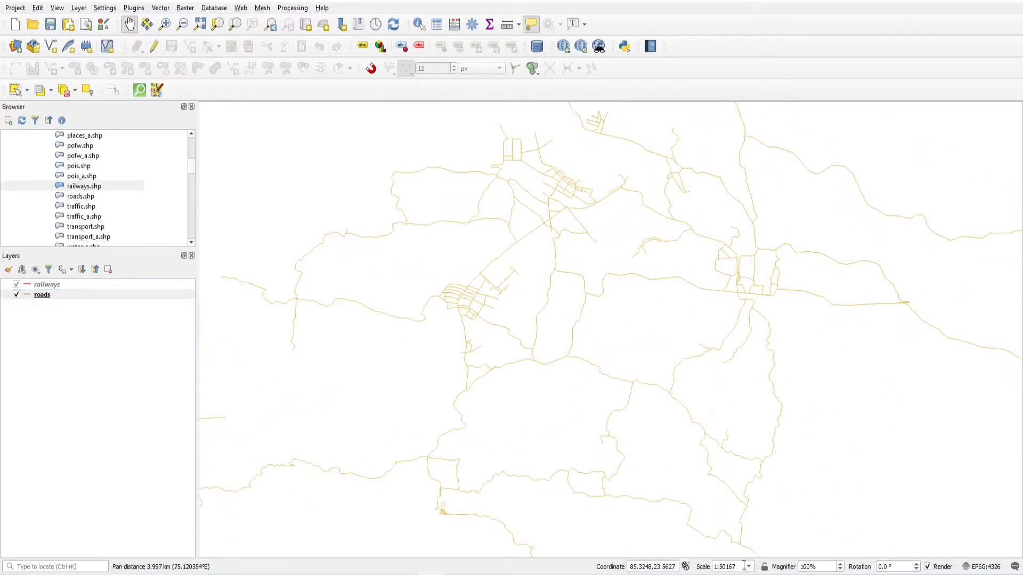
{"action": "left_click_drag", "start_coordinate": [744, 566], "coordinate": [724, 568]}
{"action": "type", "text": "90000"}
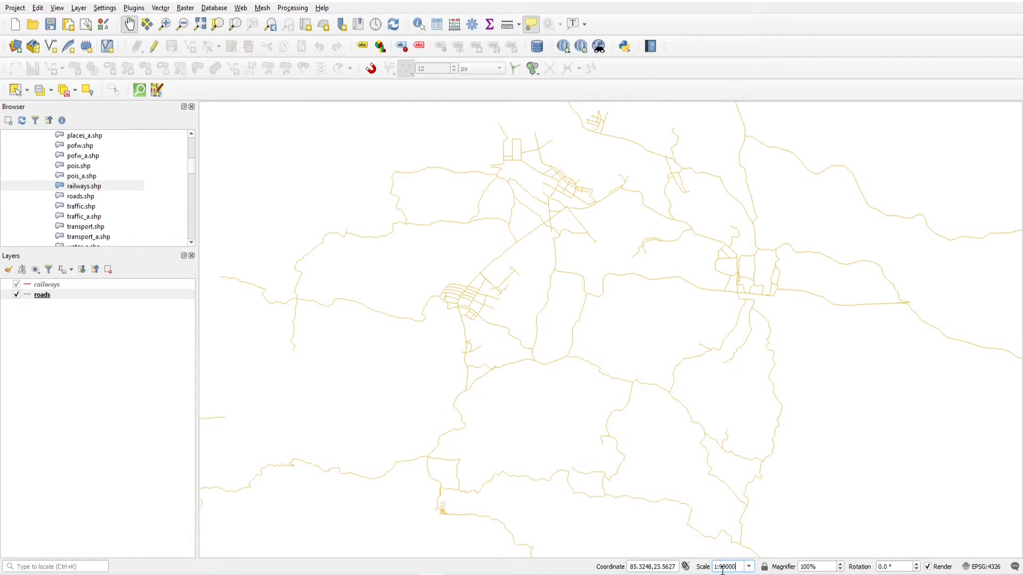
{"action": "key", "text": "Return"}
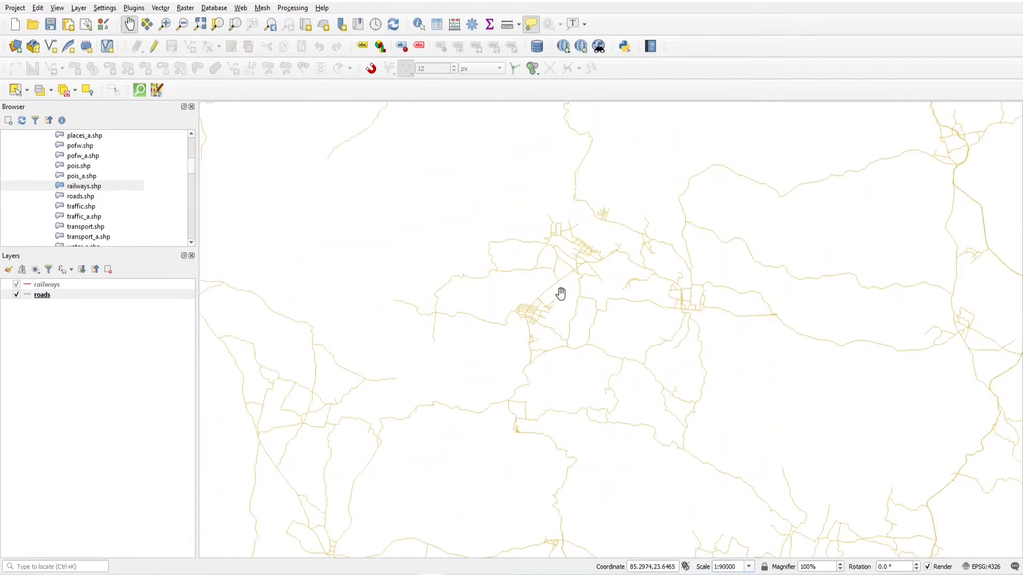
- Compare the visibility of roads and railways at map scales around their 1:100000 and 1:50000 limits
{"action": "scroll", "coordinate": [561, 294], "scroll_direction": "down", "scroll_amount": 1}
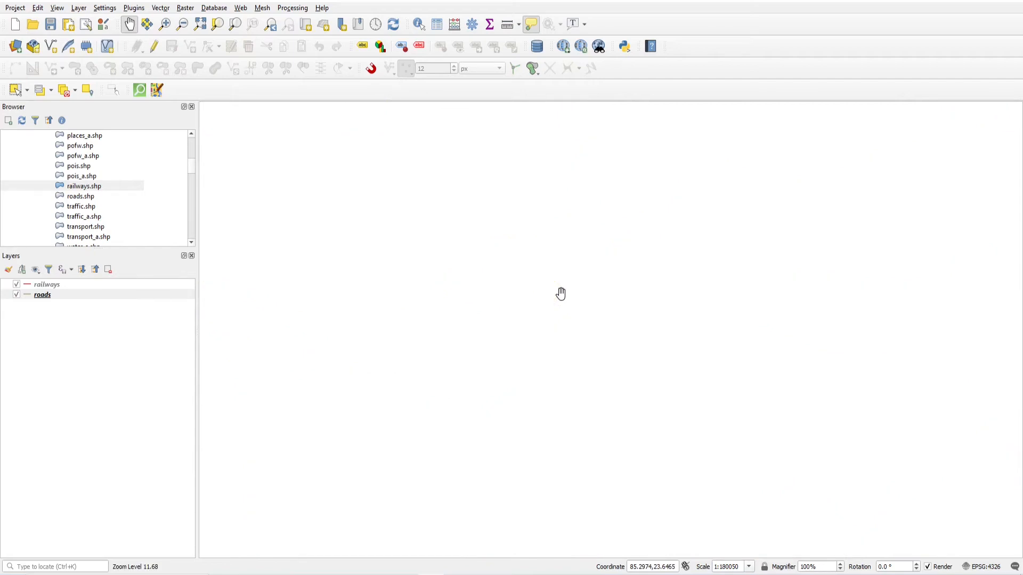
{"action": "scroll", "coordinate": [561, 294], "scroll_direction": "up", "scroll_amount": 1}
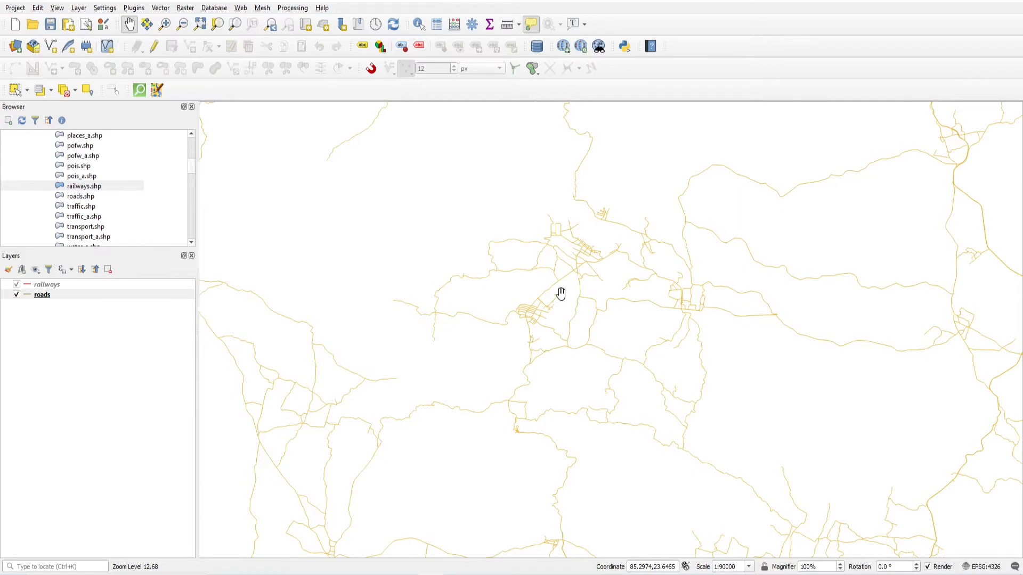
{"action": "scroll", "coordinate": [561, 293], "scroll_direction": "up", "scroll_amount": 1}
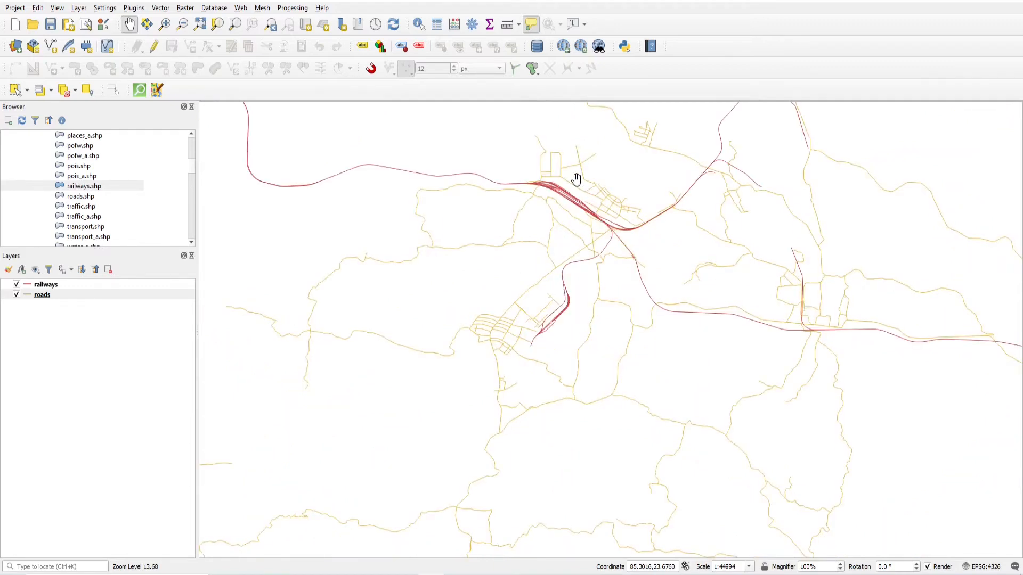
{"action": "left_click_drag", "start_coordinate": [733, 568], "coordinate": [717, 567]}
{"action": "scroll", "coordinate": [565, 175], "scroll_direction": "up", "scroll_amount": 1}
{"action": "scroll", "coordinate": [573, 224], "scroll_direction": "up", "scroll_amount": 1}
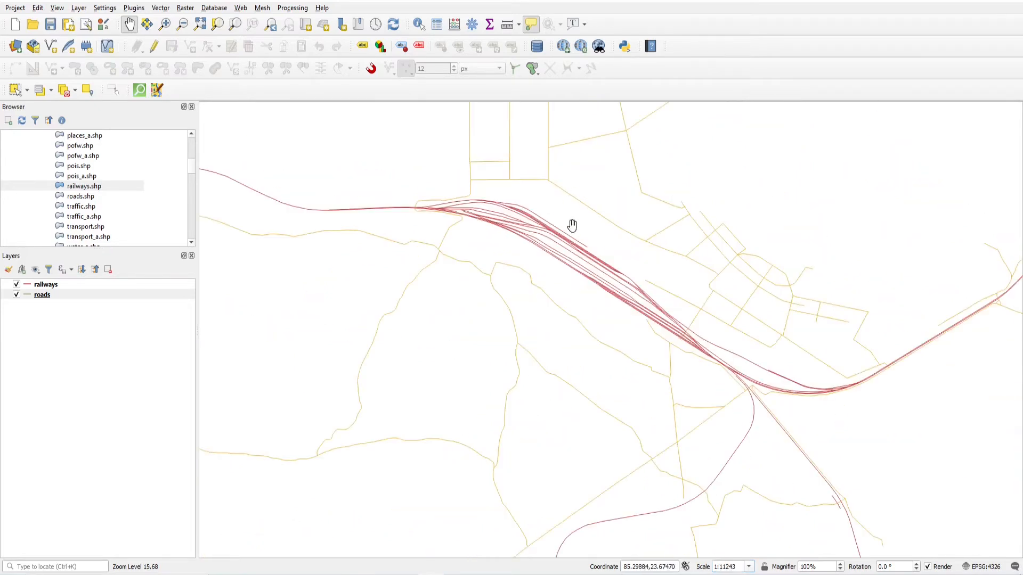
- Collapse the Jharkhand and BasicQGIS_Data folders in the file tree
{"action": "scroll", "coordinate": [589, 256], "scroll_direction": "down", "scroll_amount": 3}
{"action": "scroll", "coordinate": [588, 256], "scroll_direction": "up", "scroll_amount": 1}
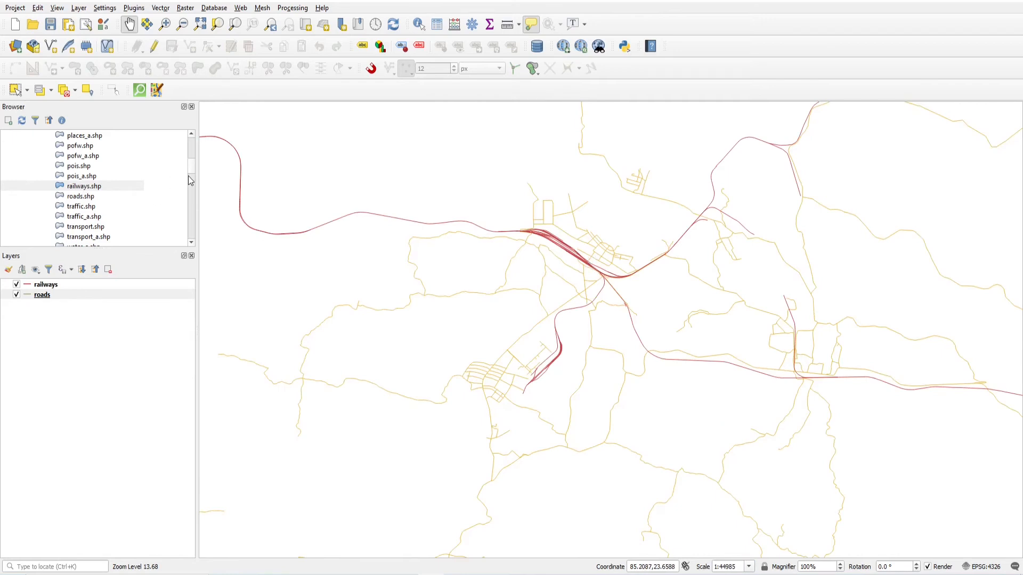
{"action": "left_click_drag", "start_coordinate": [188, 176], "coordinate": [195, 145]}
{"action": "scroll", "coordinate": [86, 184], "scroll_direction": "down", "scroll_amount": 3}
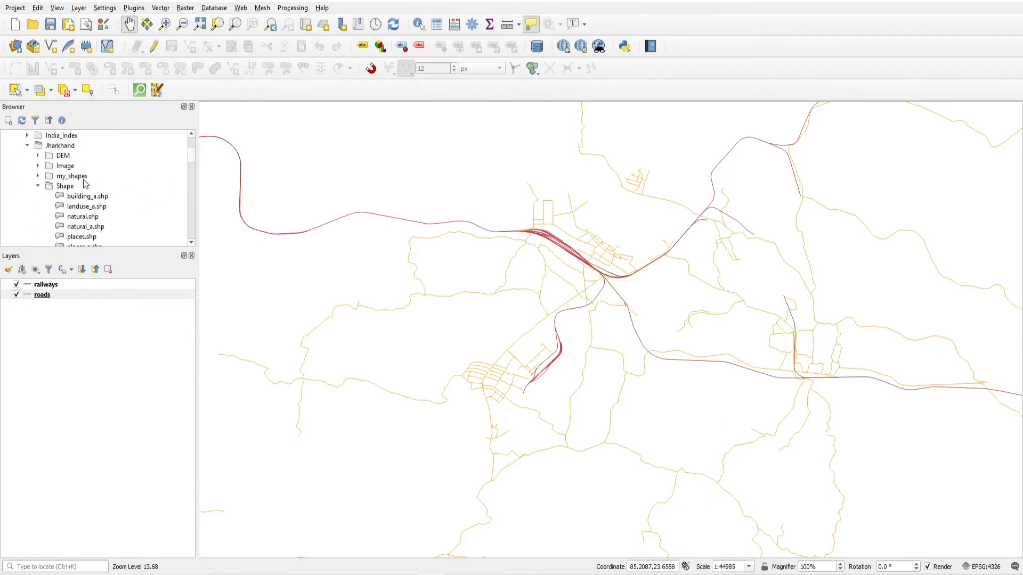
{"action": "left_click", "coordinate": [27, 146]}
{"action": "scroll", "coordinate": [104, 176], "scroll_direction": "down", "scroll_amount": 5}
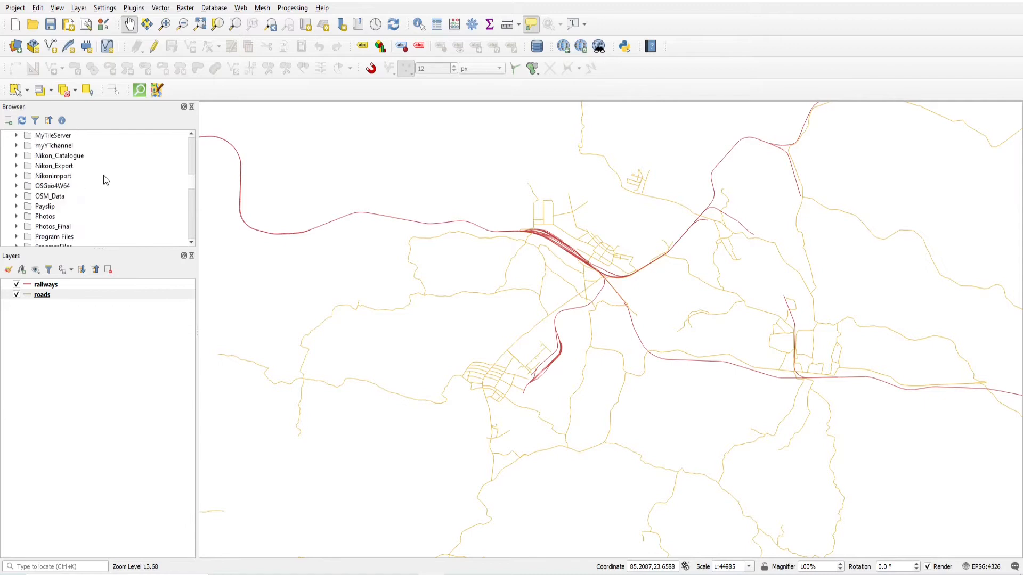
{"action": "scroll", "coordinate": [103, 176], "scroll_direction": "up", "scroll_amount": 8}
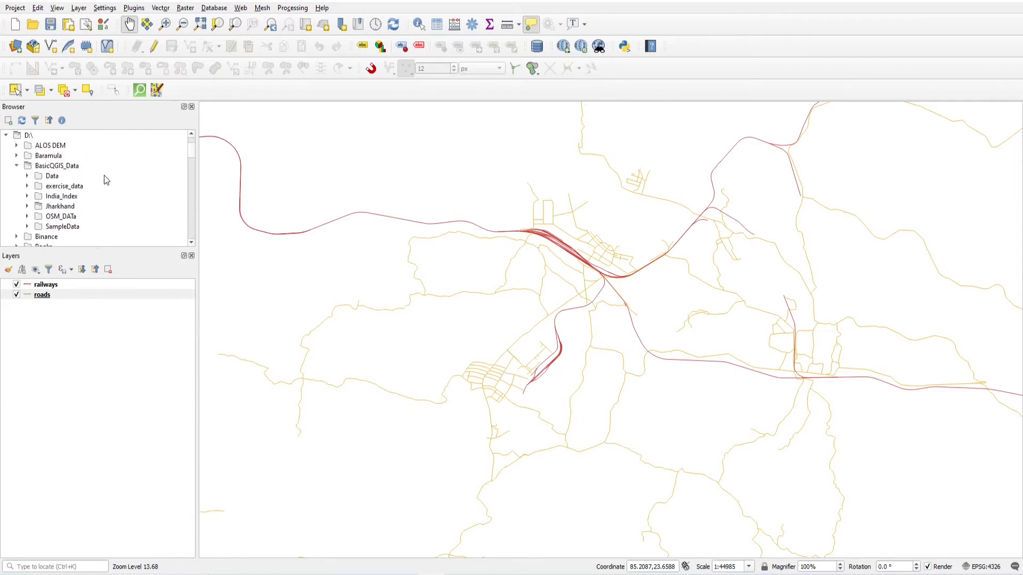
{"action": "left_click", "coordinate": [16, 206]}
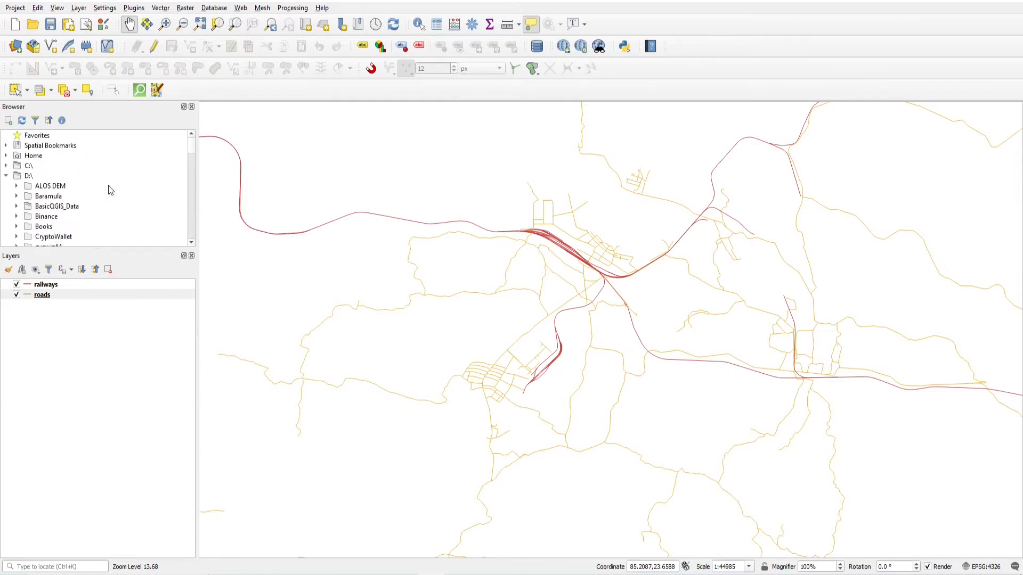
- Add the ArcImage layer from the XYZ Tiles connections and place it beneath the roads layer
{"action": "scroll", "coordinate": [121, 197], "scroll_direction": "down", "scroll_amount": 10}
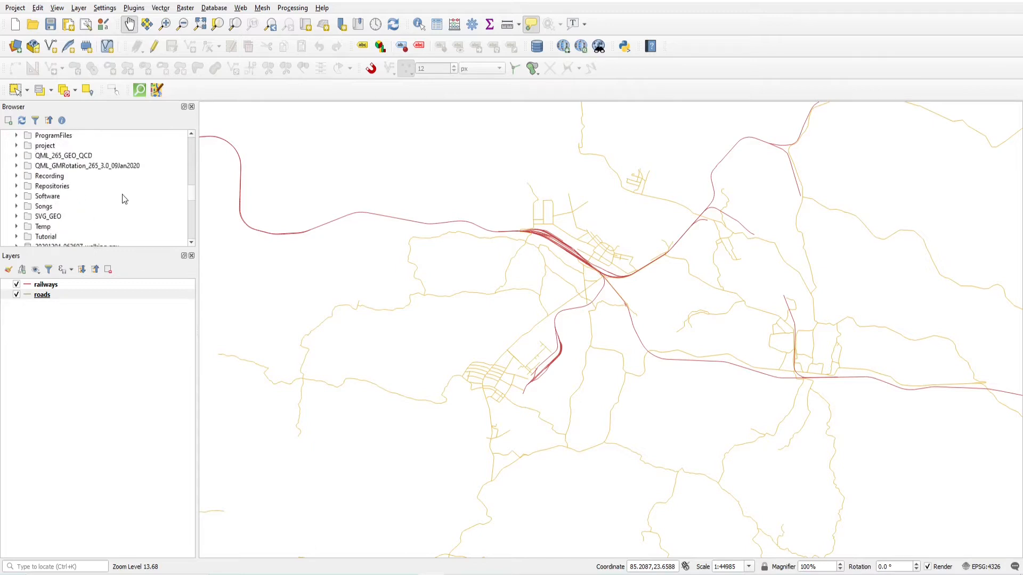
{"action": "scroll", "coordinate": [126, 197], "scroll_direction": "down", "scroll_amount": 4}
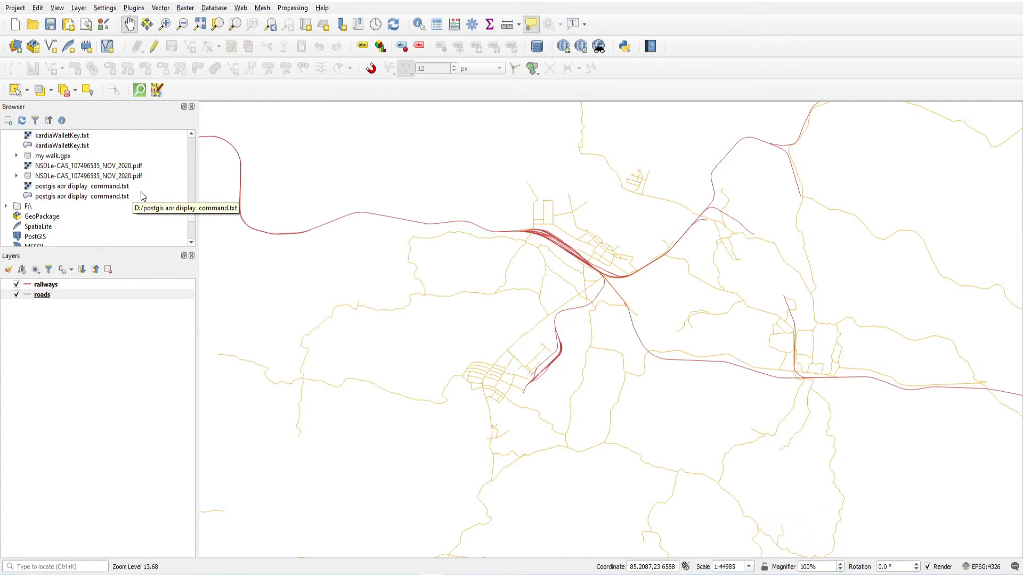
{"action": "scroll", "coordinate": [142, 192], "scroll_direction": "down", "scroll_amount": 4}
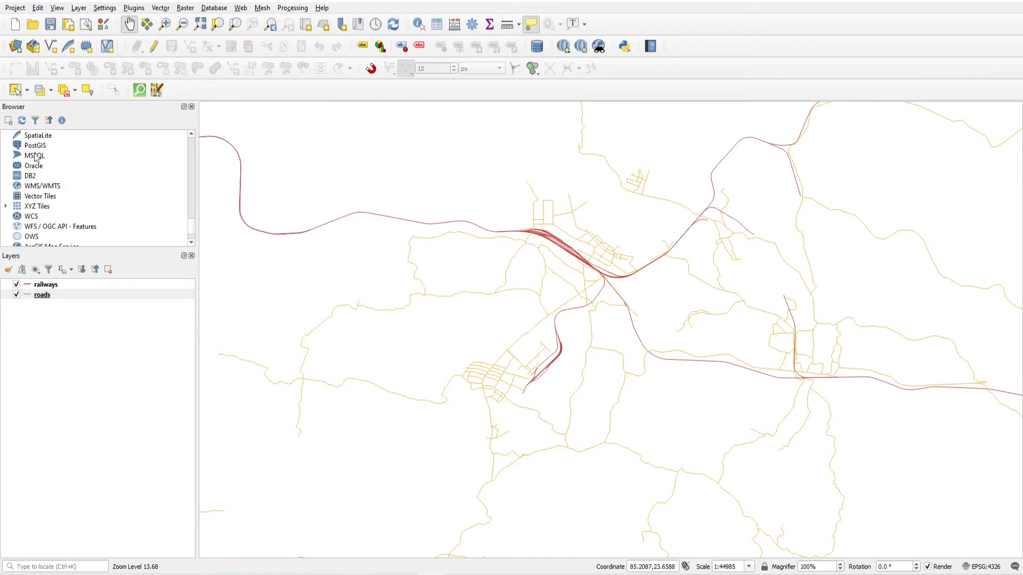
{"action": "left_click", "coordinate": [6, 208]}
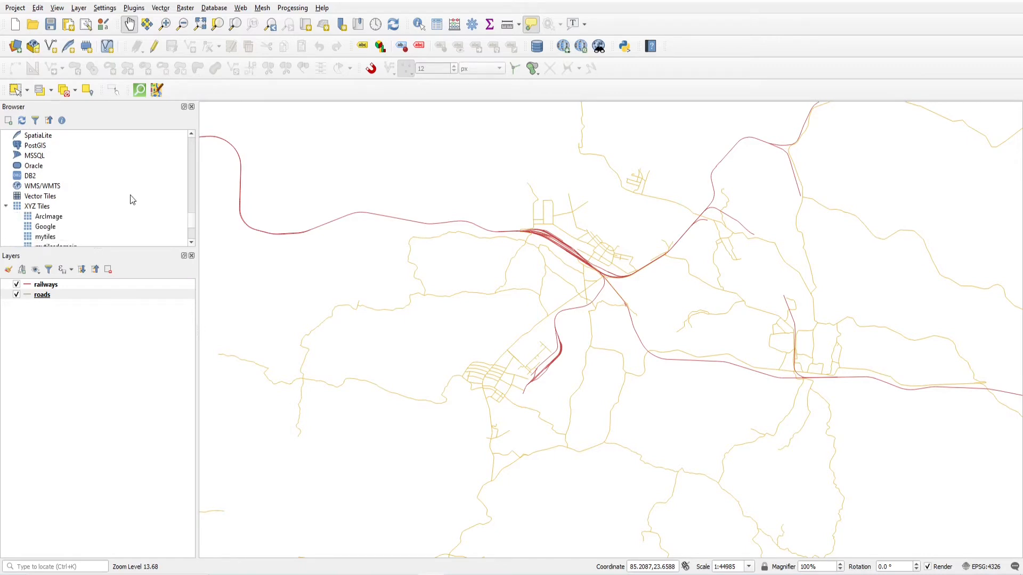
{"action": "scroll", "coordinate": [133, 206], "scroll_direction": "down", "scroll_amount": 2}
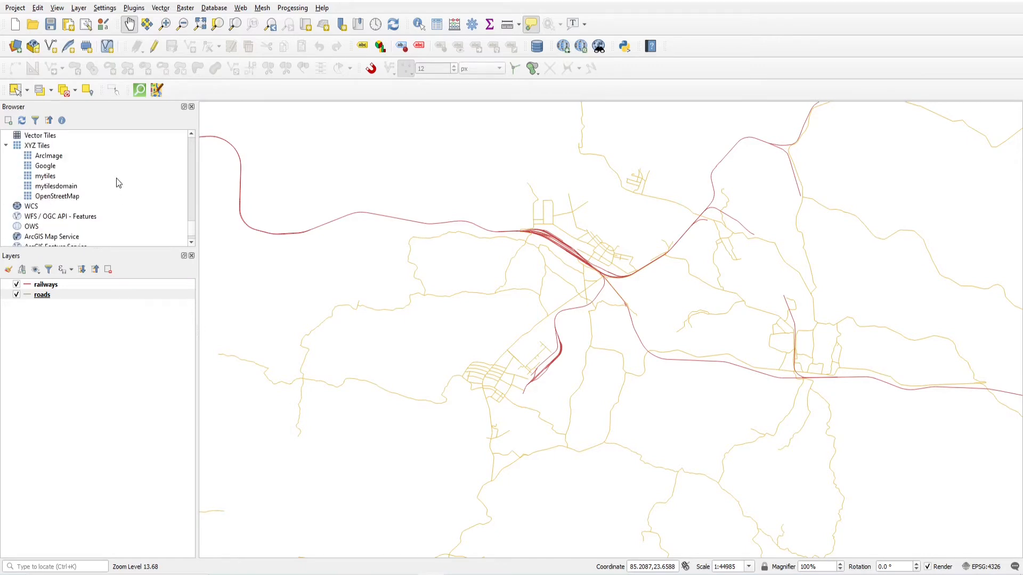
{"action": "double_click", "coordinate": [55, 159]}
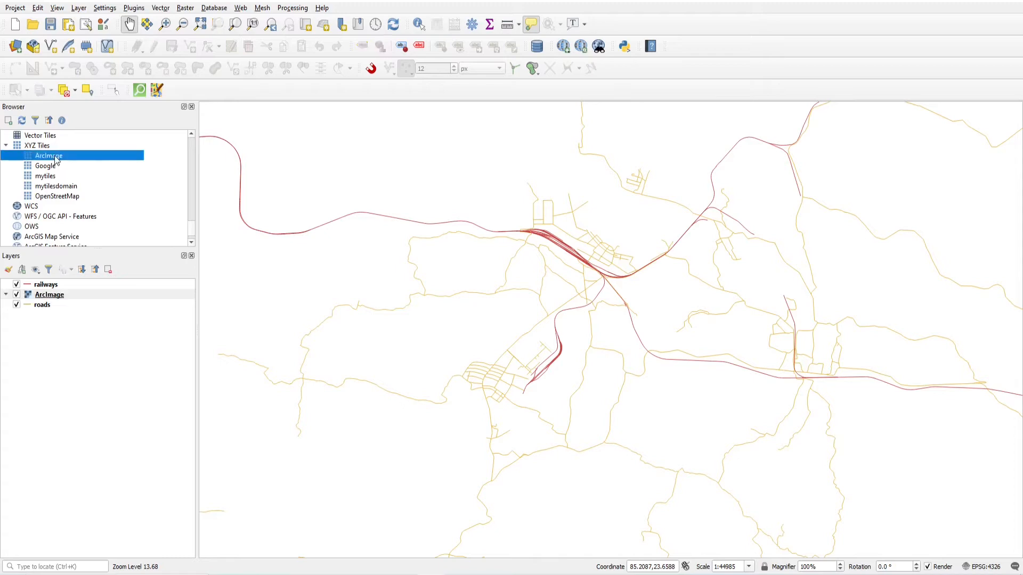
{"action": "left_click_drag", "start_coordinate": [58, 294], "coordinate": [61, 316]}
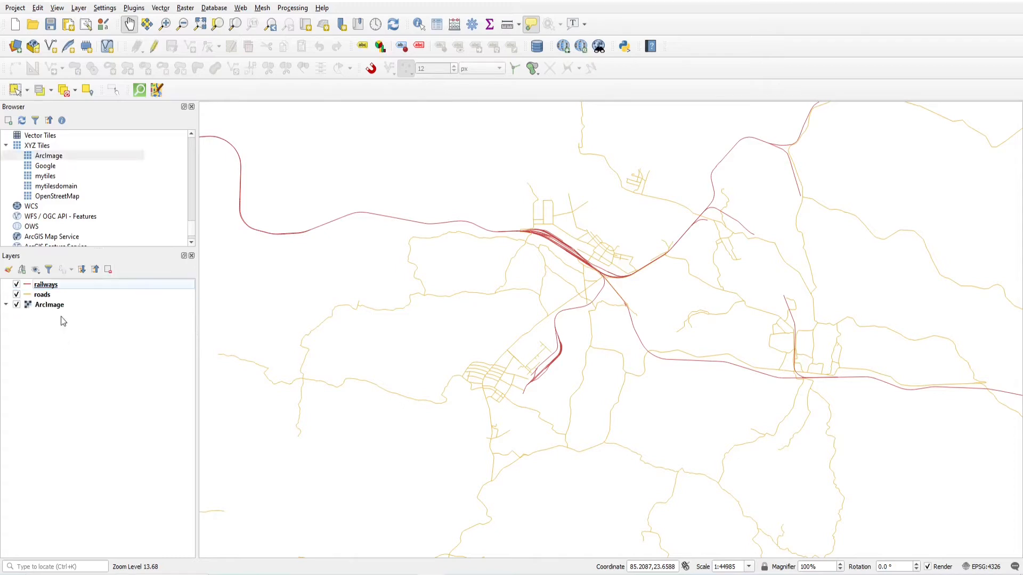
- Add the OpenStreetMap and Google XYZ tile layers, leaving OpenStreetMap hidden
{"action": "double_click", "coordinate": [62, 197]}
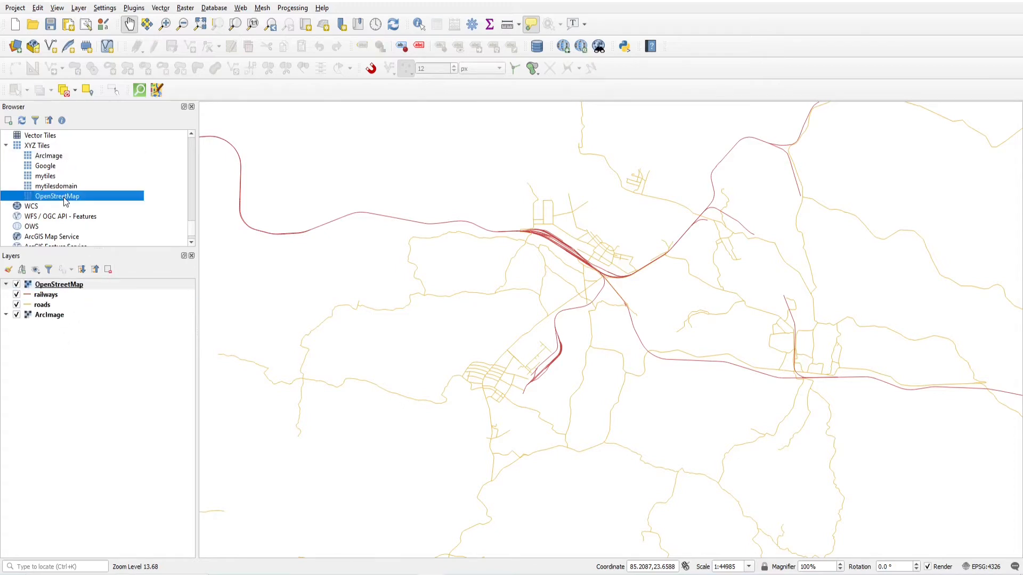
{"action": "scroll", "coordinate": [506, 267], "scroll_direction": "down", "scroll_amount": 3}
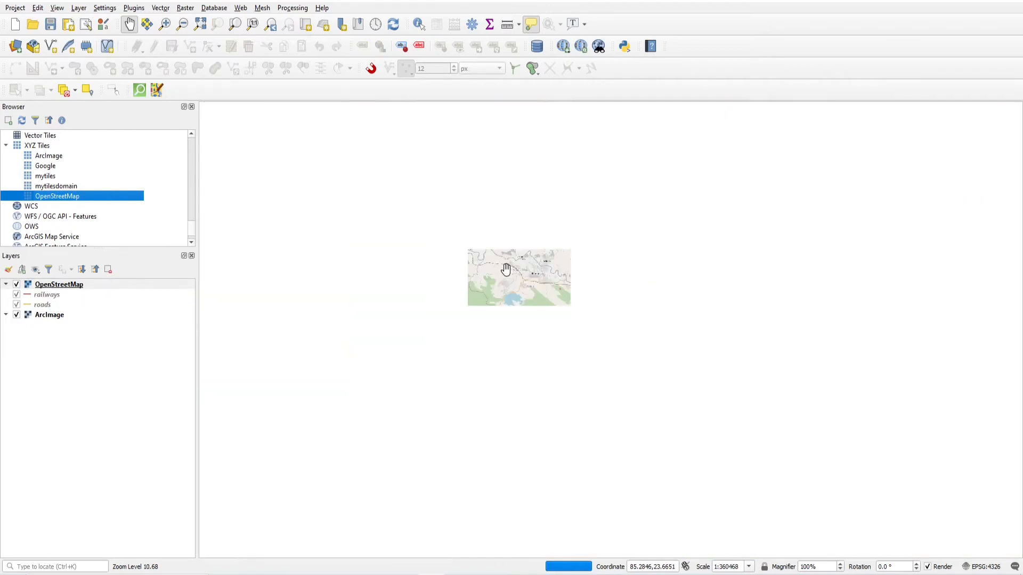
{"action": "scroll", "coordinate": [534, 264], "scroll_direction": "down", "scroll_amount": 2}
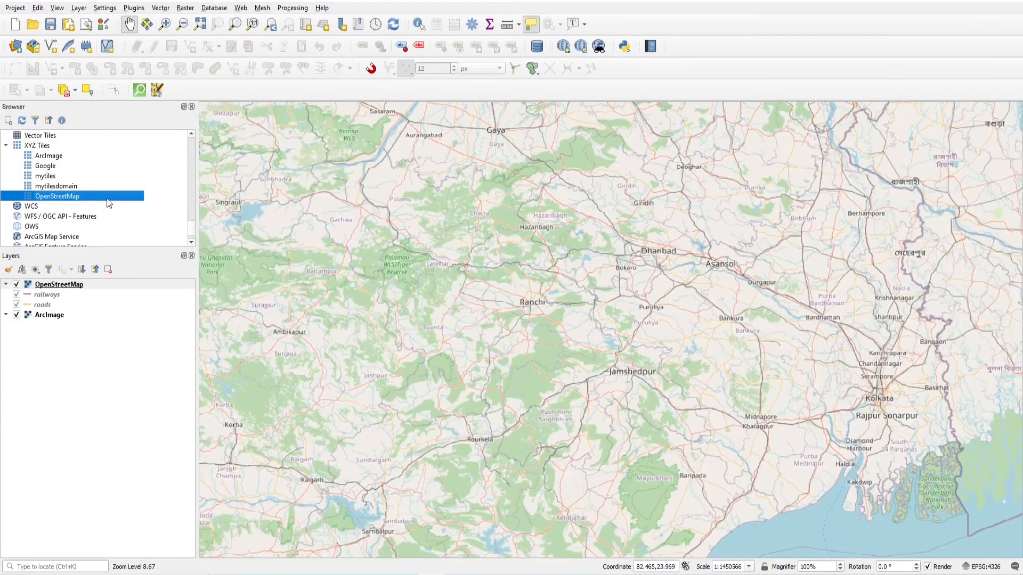
{"action": "double_click", "coordinate": [48, 167]}
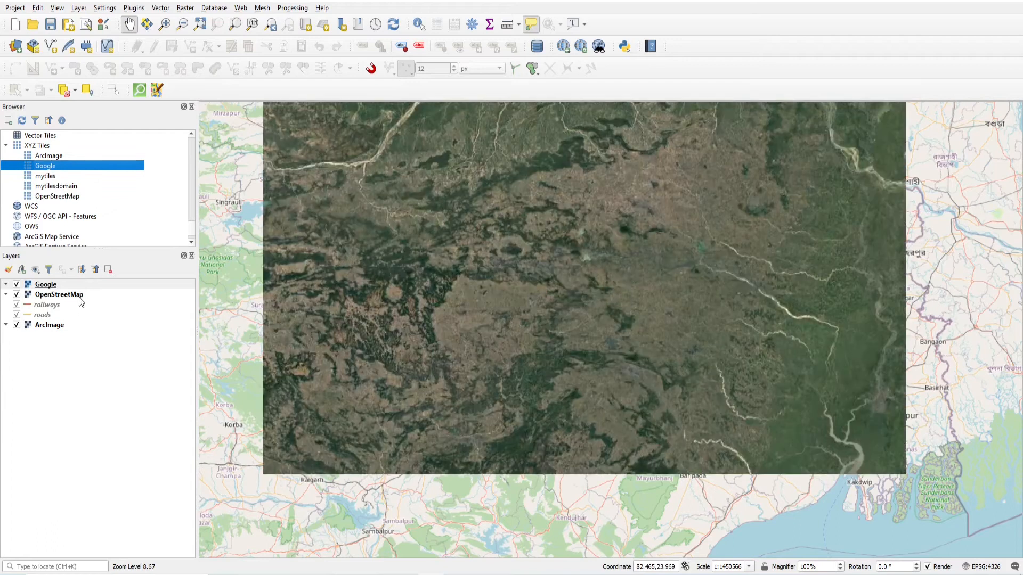
{"action": "left_click", "coordinate": [16, 296]}
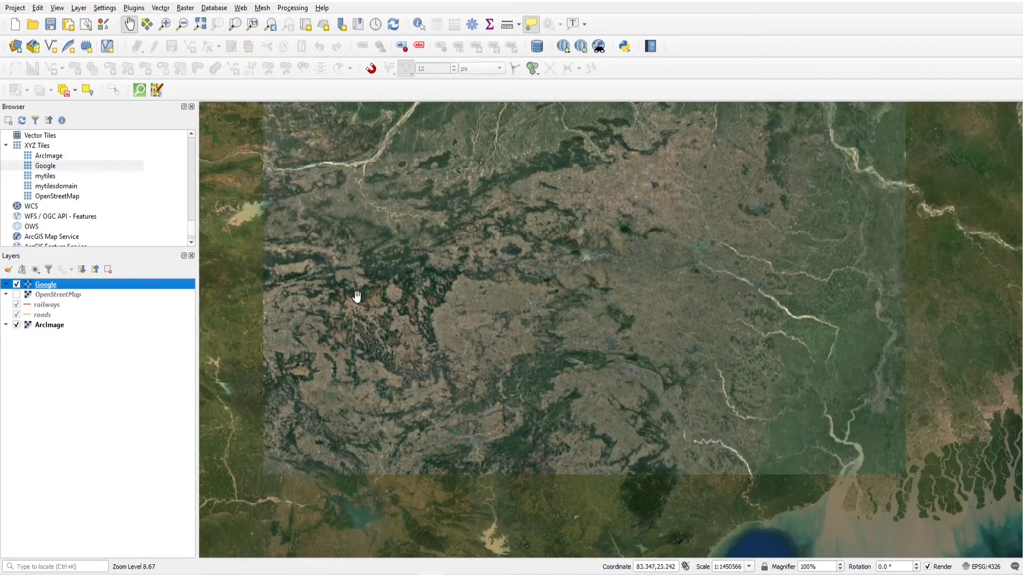
- Examine how the Google and ArcImage imagery changes across zoom levels, from all of India to the edge of the Google coverage
{"action": "scroll", "coordinate": [482, 301], "scroll_direction": "down", "scroll_amount": 2}
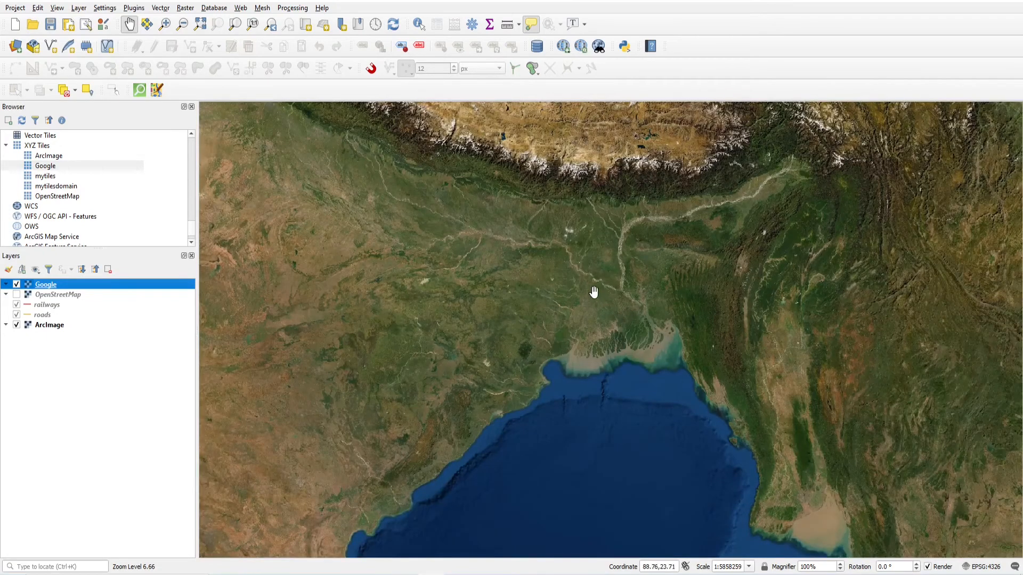
{"action": "scroll", "coordinate": [594, 290], "scroll_direction": "down", "scroll_amount": 2}
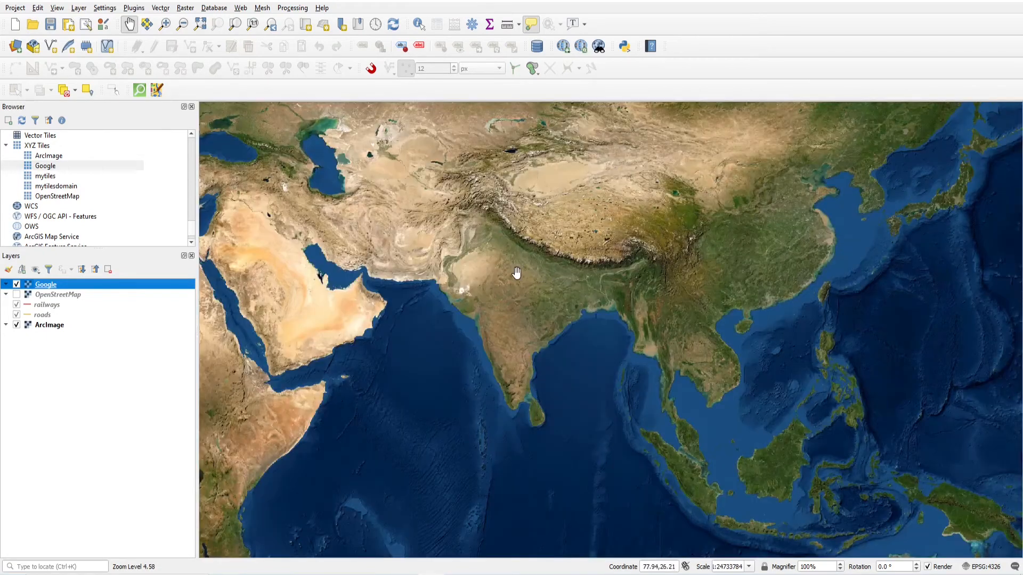
{"action": "left_click_drag", "start_coordinate": [518, 273], "coordinate": [538, 305]}
{"action": "scroll", "coordinate": [556, 278], "scroll_direction": "up", "scroll_amount": 1}
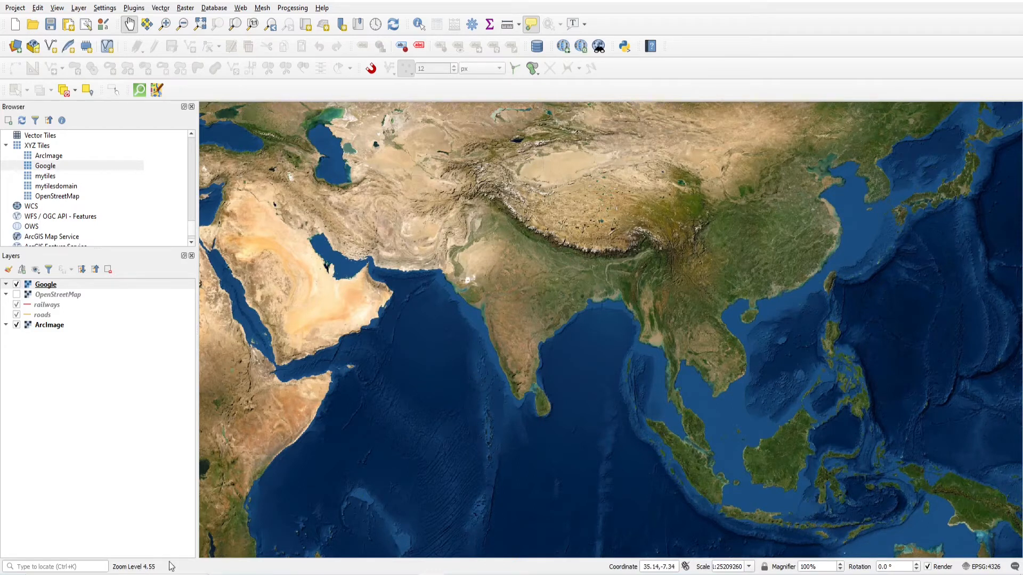
{"action": "scroll", "coordinate": [527, 260], "scroll_direction": "up", "scroll_amount": 1}
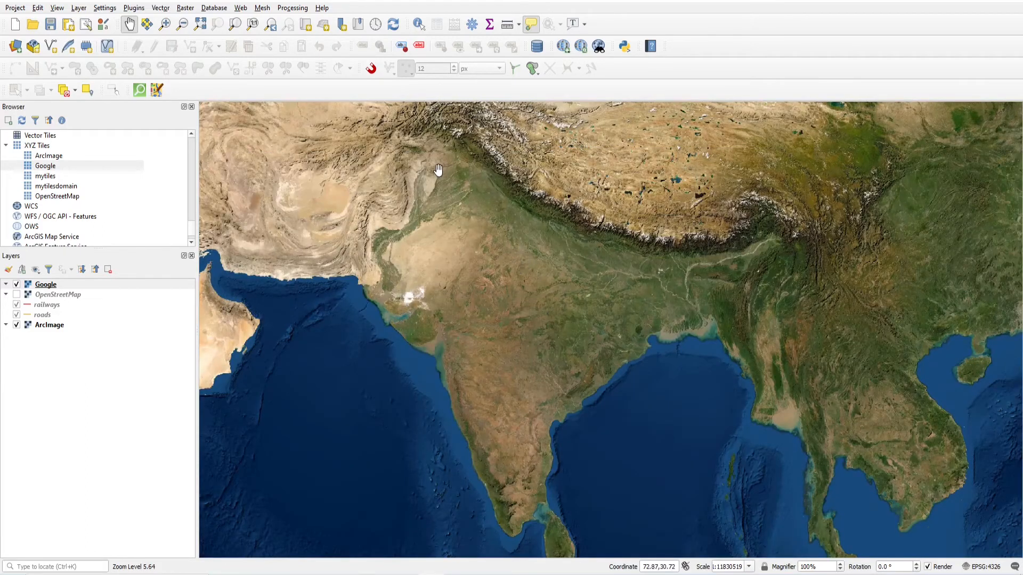
{"action": "scroll", "coordinate": [471, 199], "scroll_direction": "up", "scroll_amount": 2}
{"action": "left_click_drag", "start_coordinate": [655, 305], "coordinate": [472, 201]}
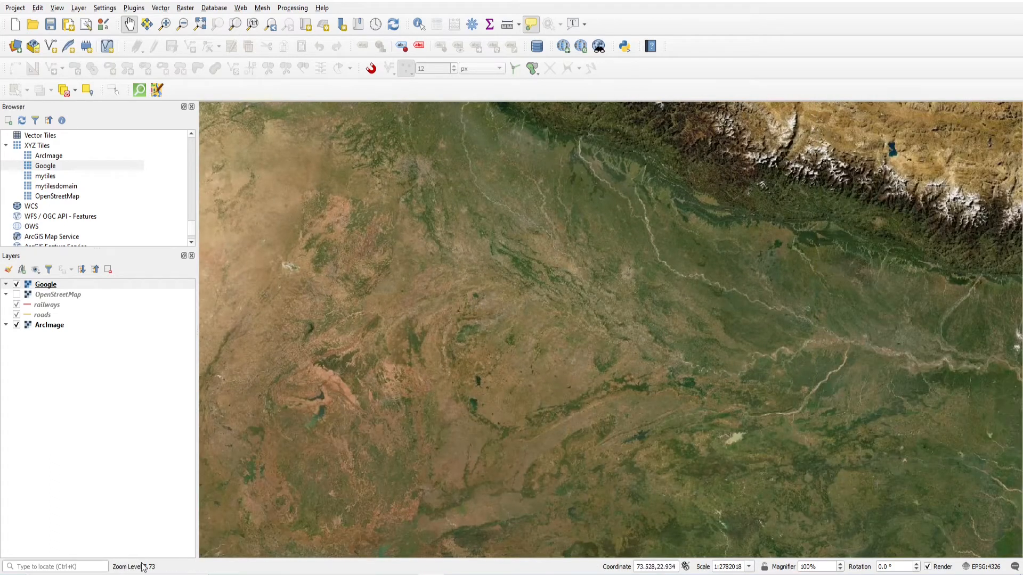
{"action": "scroll", "coordinate": [554, 253], "scroll_direction": "up", "scroll_amount": 1}
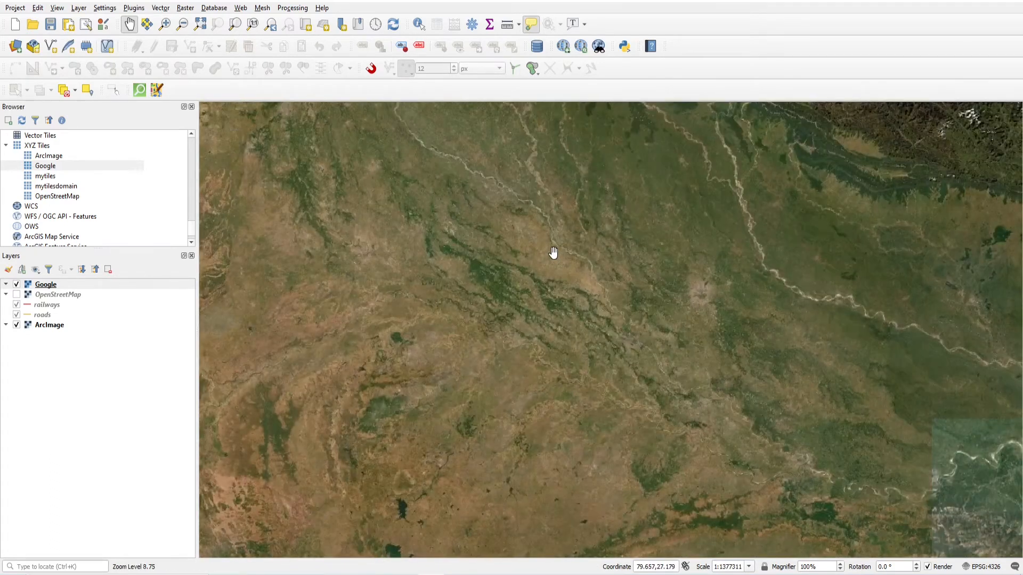
{"action": "scroll", "coordinate": [554, 240], "scroll_direction": "up", "scroll_amount": 1}
{"action": "left_click_drag", "start_coordinate": [751, 405], "coordinate": [270, 146]}
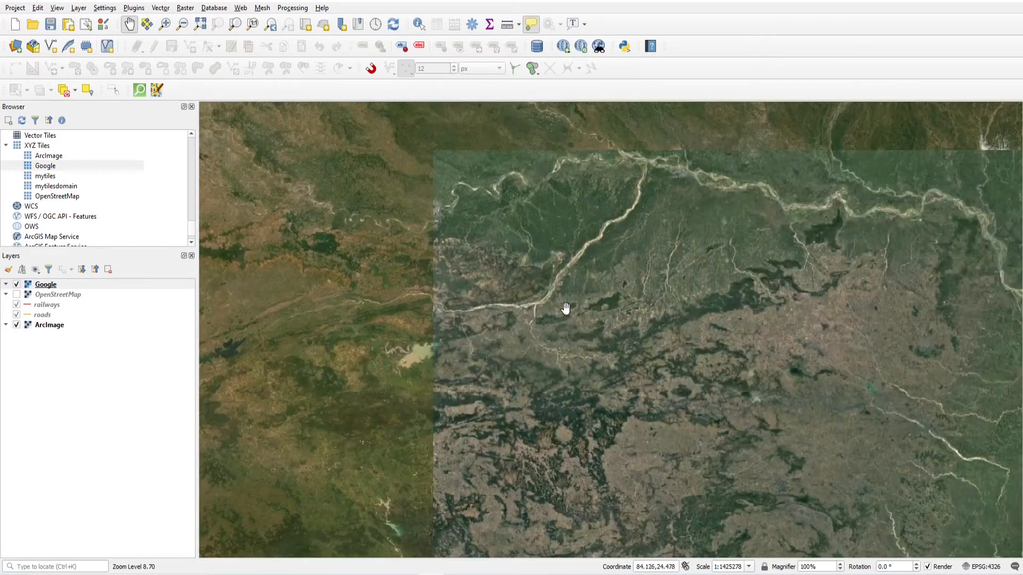
{"action": "left_click_drag", "start_coordinate": [639, 313], "coordinate": [303, 269]}
{"action": "left_click_drag", "start_coordinate": [366, 245], "coordinate": [604, 334]}
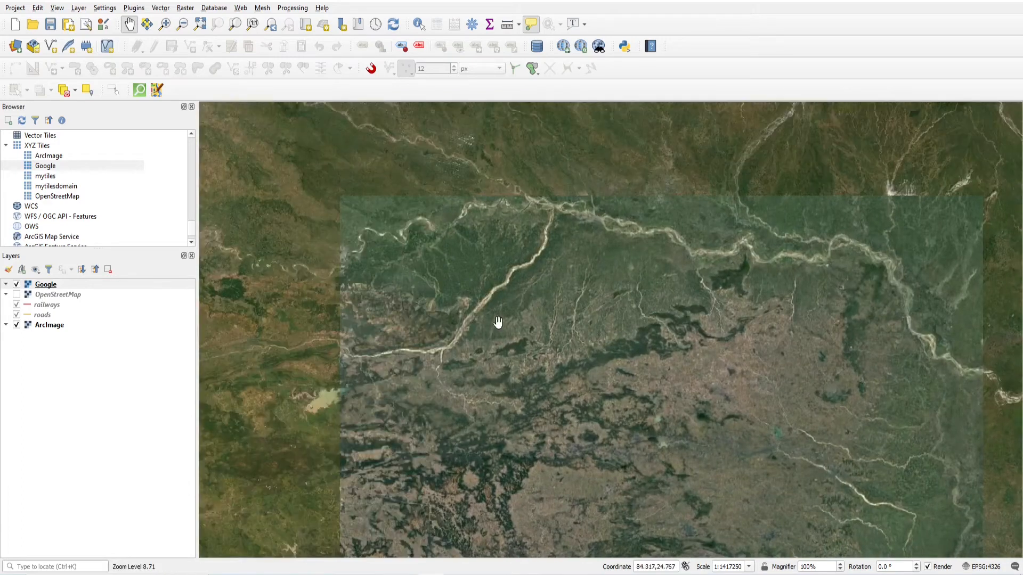
{"action": "left_click_drag", "start_coordinate": [530, 347], "coordinate": [487, 251]}
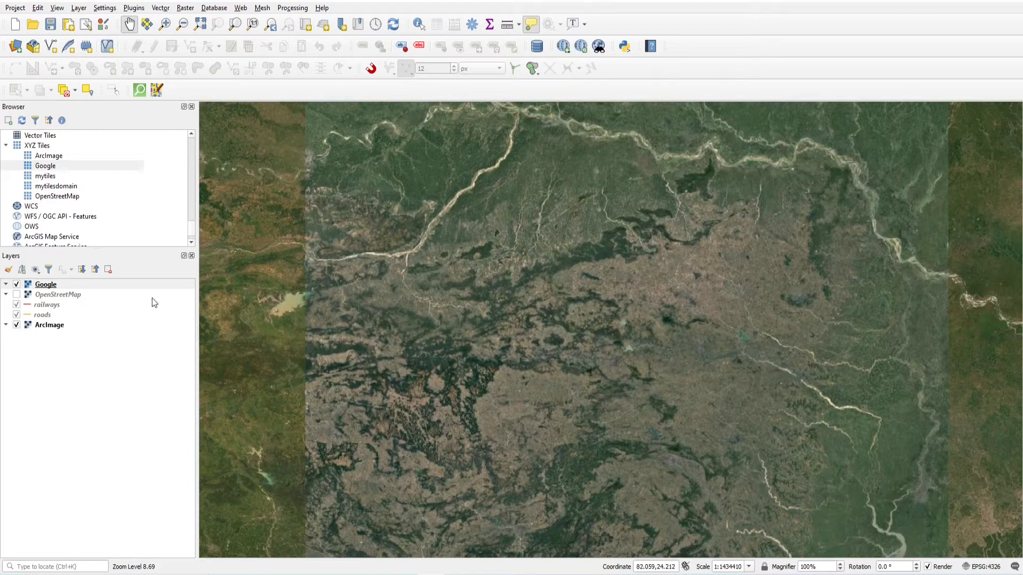
- Hide the ArcImage layer and examine the Google imagery's detail from regional to street-level scales along the river
{"action": "left_click", "coordinate": [17, 325]}
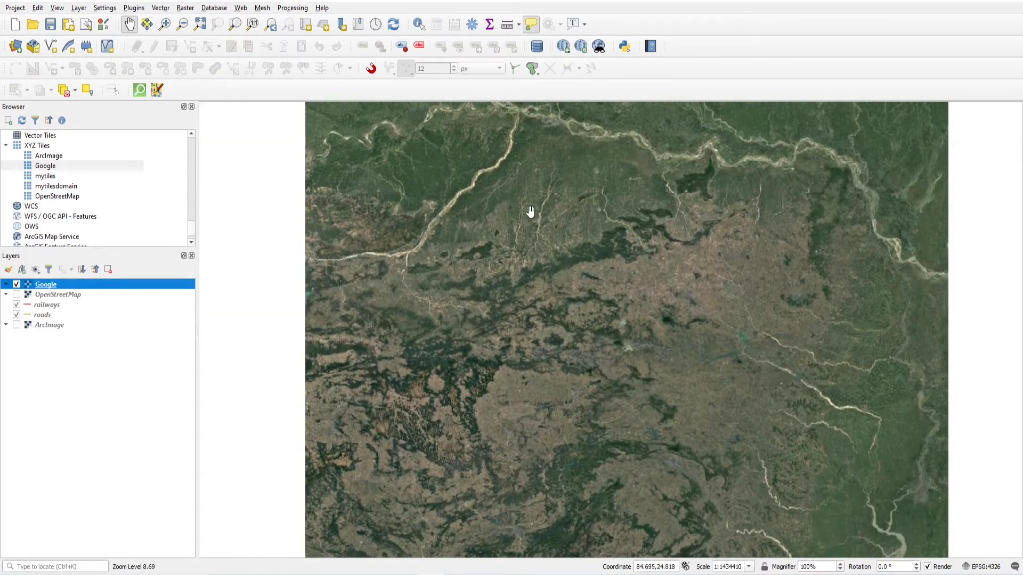
{"action": "scroll", "coordinate": [487, 228], "scroll_direction": "up", "scroll_amount": 1}
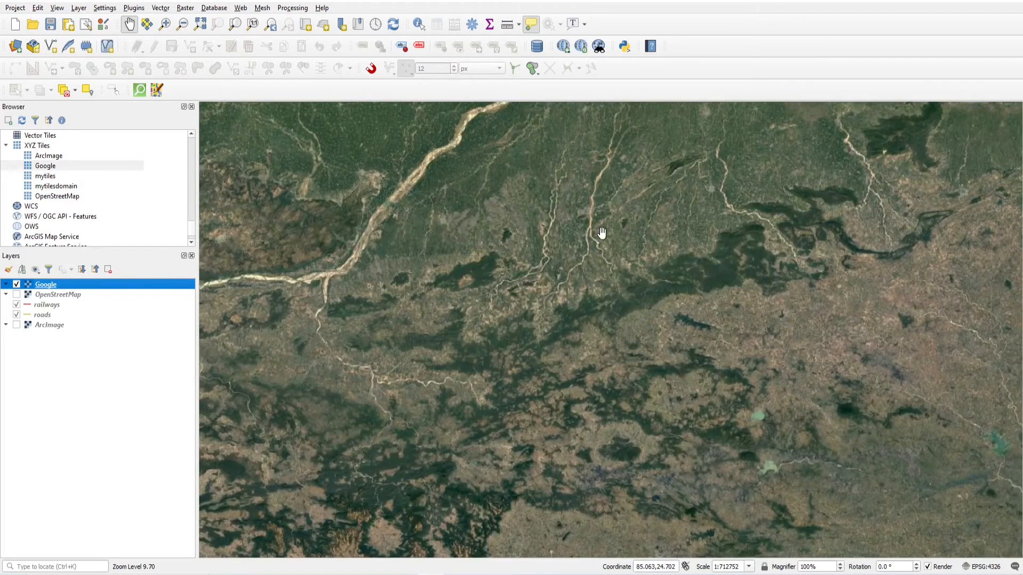
{"action": "scroll", "coordinate": [602, 233], "scroll_direction": "up", "scroll_amount": 1}
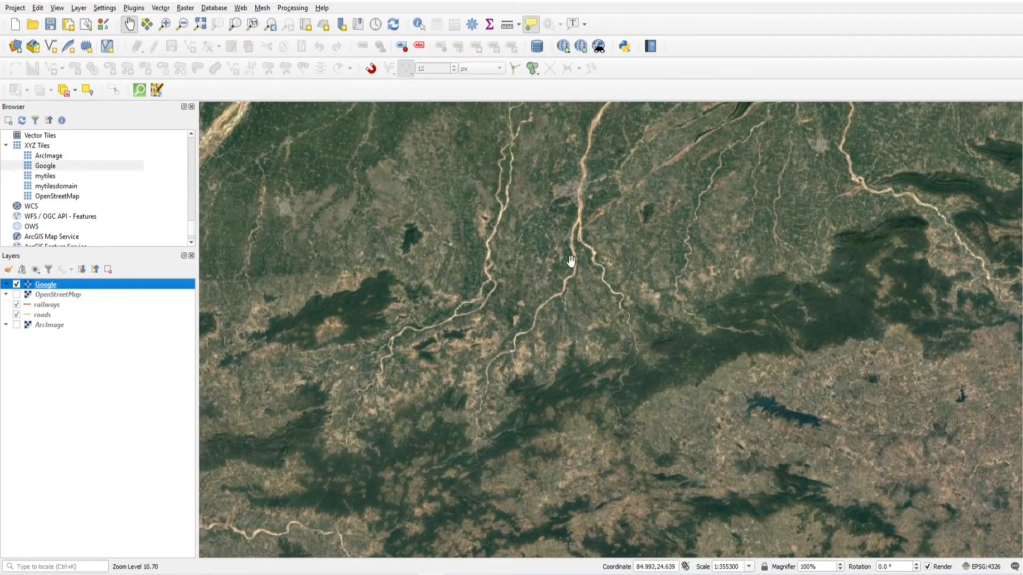
{"action": "scroll", "coordinate": [582, 239], "scroll_direction": "up", "scroll_amount": 1}
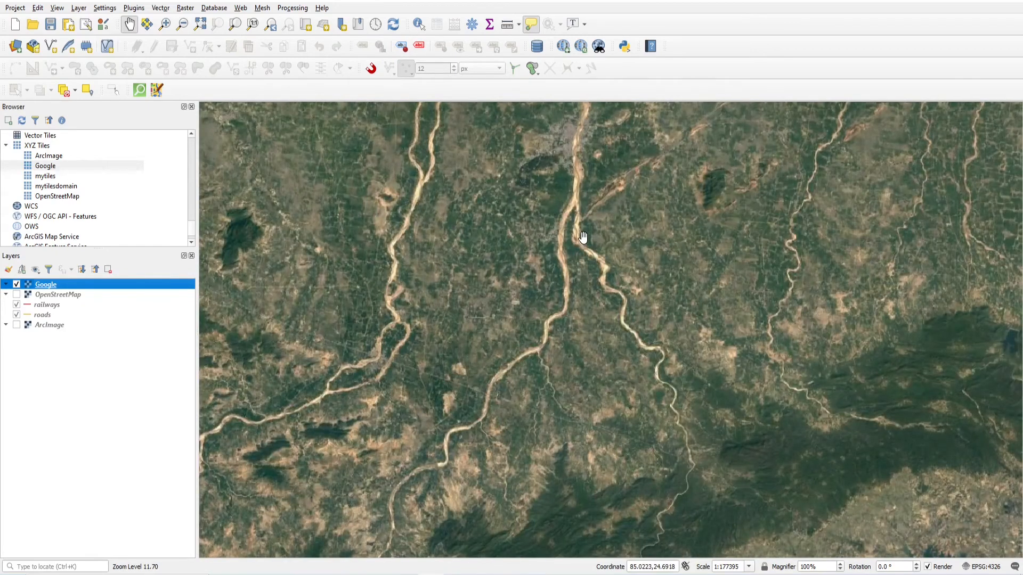
{"action": "scroll", "coordinate": [583, 237], "scroll_direction": "up", "scroll_amount": 1}
{"action": "scroll", "coordinate": [583, 237], "scroll_direction": "up", "scroll_amount": 1}
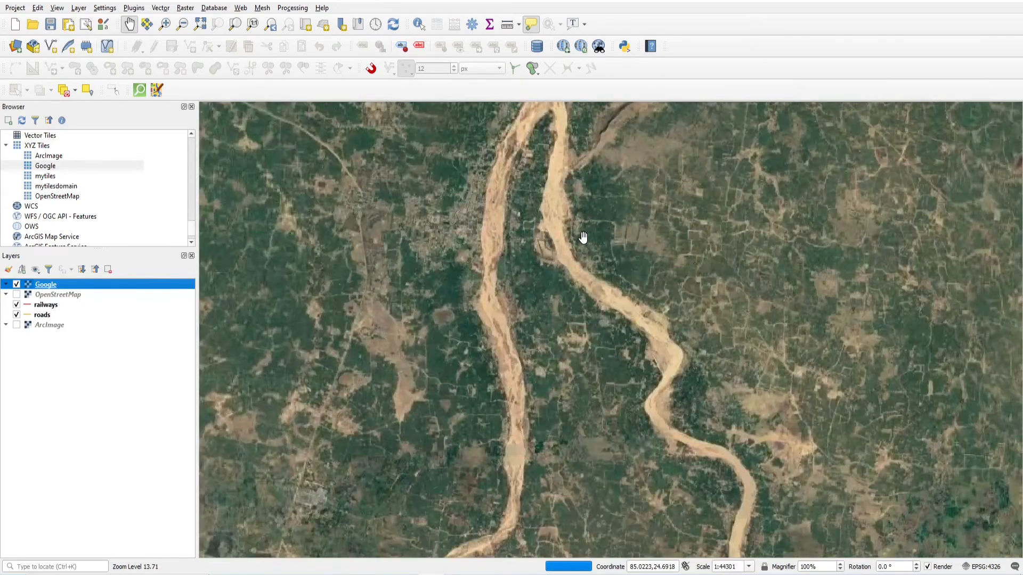
{"action": "scroll", "coordinate": [583, 237], "scroll_direction": "up", "scroll_amount": 1}
{"action": "left_click_drag", "start_coordinate": [452, 245], "coordinate": [621, 390]}
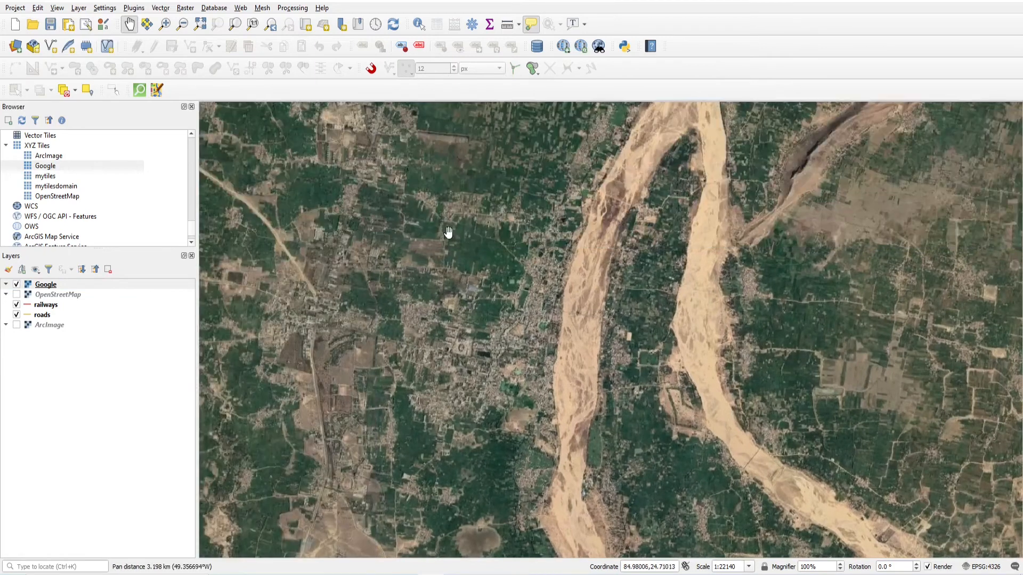
{"action": "scroll", "coordinate": [583, 276], "scroll_direction": "up", "scroll_amount": 1}
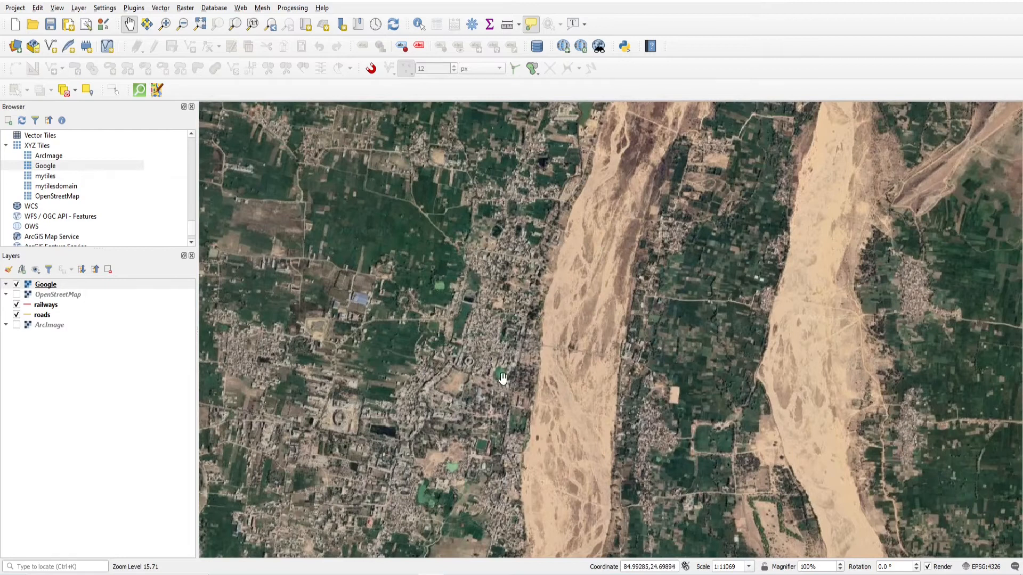
{"action": "scroll", "coordinate": [503, 357], "scroll_direction": "up", "scroll_amount": 1}
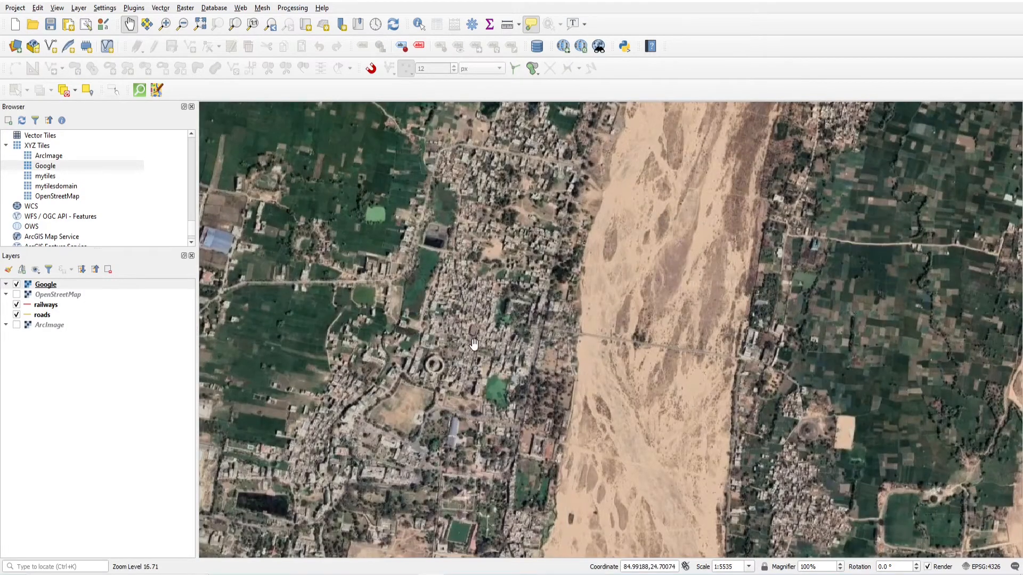
{"action": "left_click_drag", "start_coordinate": [474, 345], "coordinate": [606, 301]}
{"action": "left_click_drag", "start_coordinate": [589, 235], "coordinate": [537, 336]}
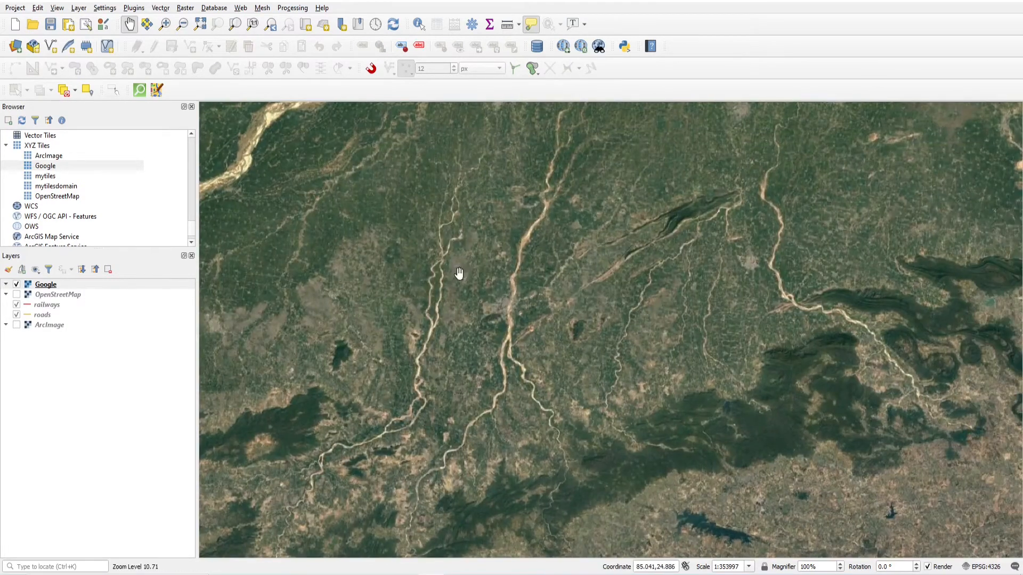
- Hide the Google imagery and turn on the railways and roads layers without any basemap
{"action": "left_click", "coordinate": [17, 283]}
{"action": "left_click", "coordinate": [17, 305]}
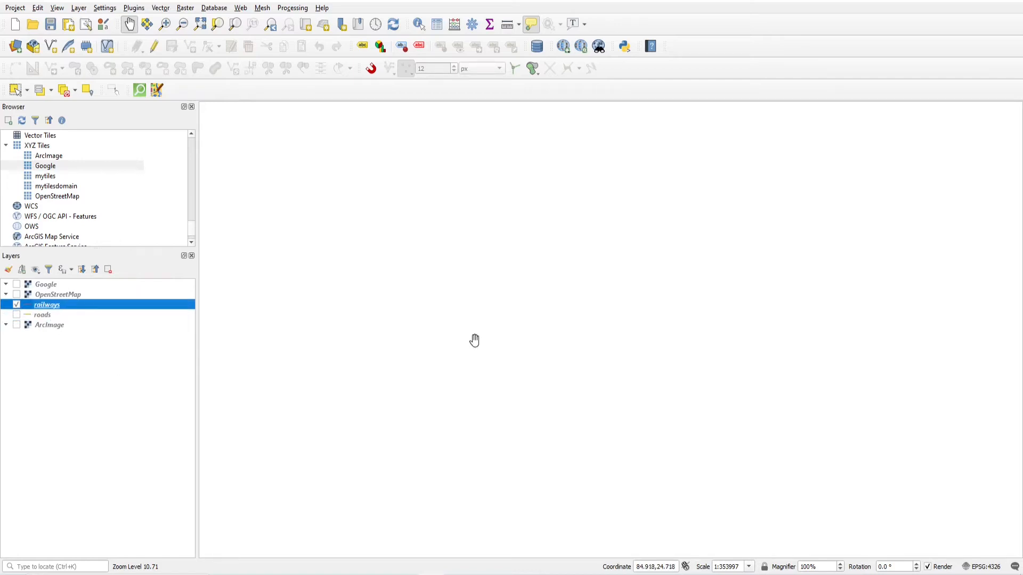
{"action": "scroll", "coordinate": [702, 328], "scroll_direction": "up", "scroll_amount": 2}
{"action": "scroll", "coordinate": [683, 331], "scroll_direction": "up", "scroll_amount": 1}
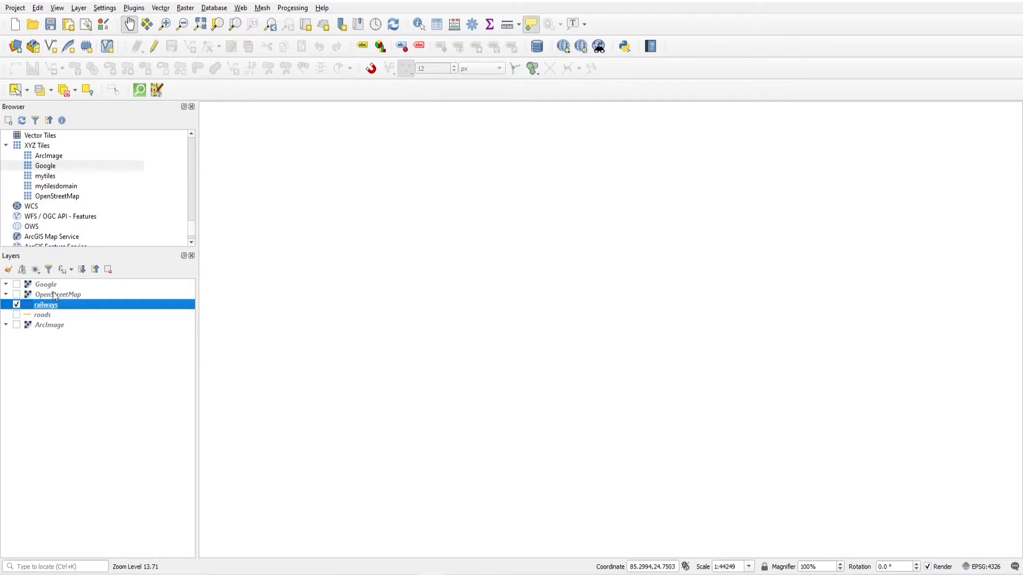
{"action": "left_click", "coordinate": [16, 314]}
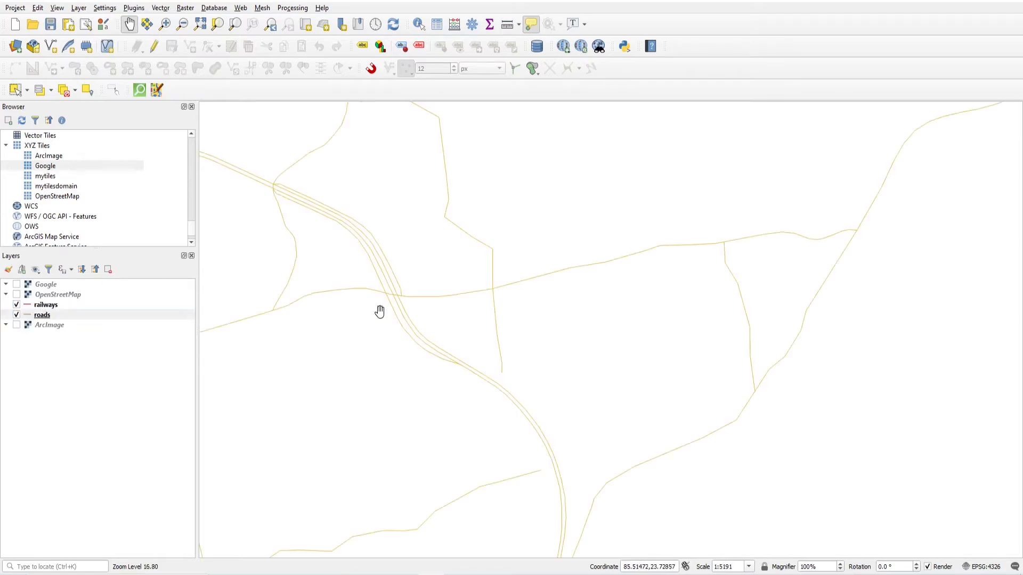
- Examine at which map scales the railways and roads layers appear and disappear without a basemap
{"action": "left_click_drag", "start_coordinate": [489, 302], "coordinate": [651, 296]}
{"action": "scroll", "coordinate": [636, 287], "scroll_direction": "down", "scroll_amount": 5}
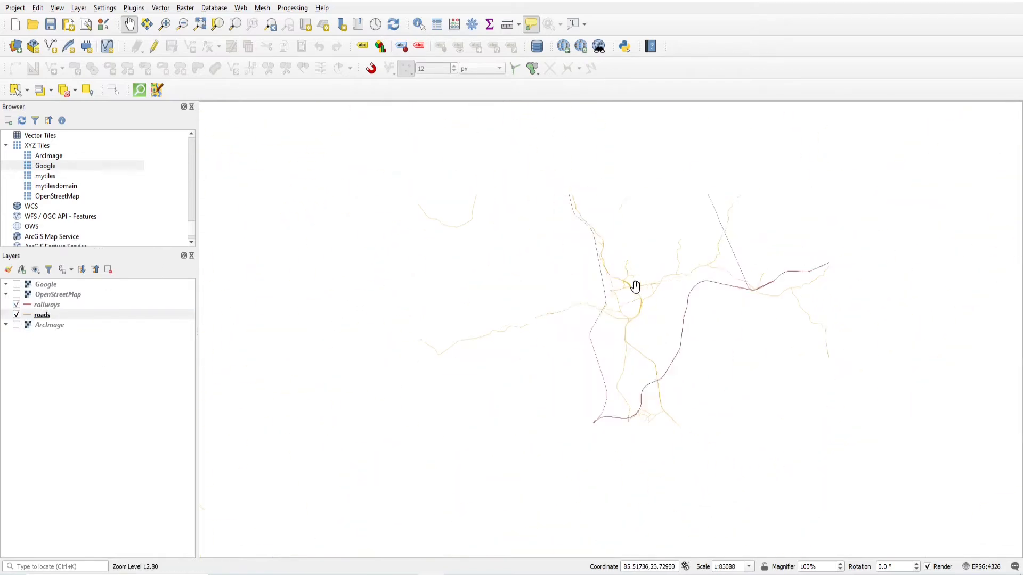
{"action": "scroll", "coordinate": [636, 287], "scroll_direction": "up", "scroll_amount": 1}
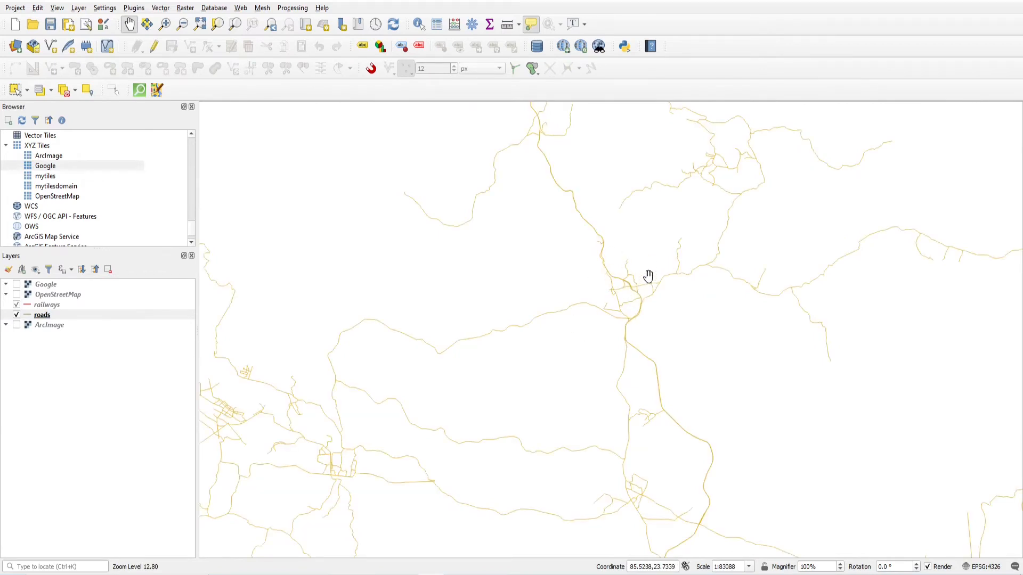
{"action": "scroll", "coordinate": [650, 278], "scroll_direction": "up", "scroll_amount": 1}
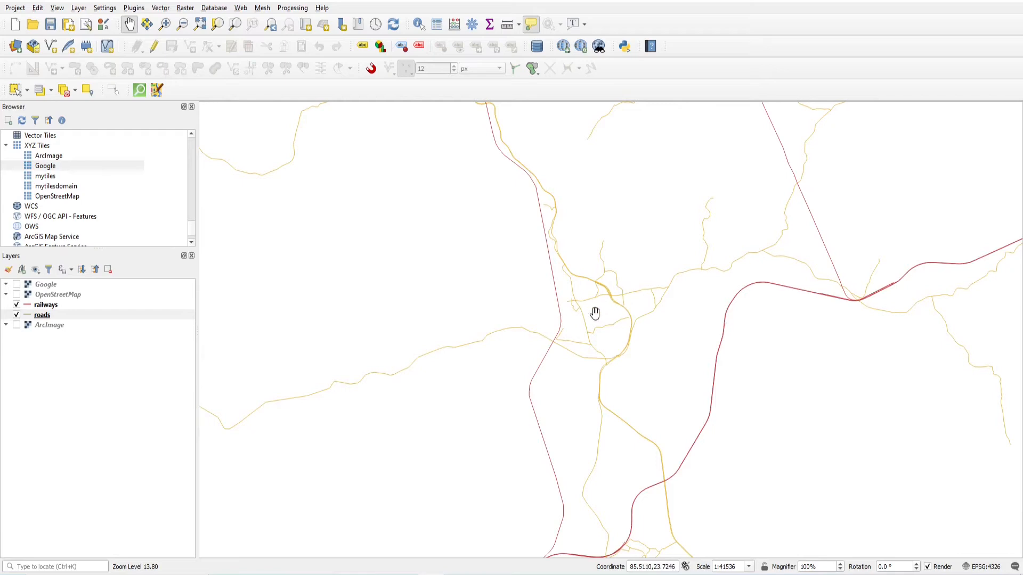
{"action": "scroll", "coordinate": [849, 290], "scroll_direction": "up", "scroll_amount": 1}
{"action": "scroll", "coordinate": [628, 313], "scroll_direction": "up", "scroll_amount": 1}
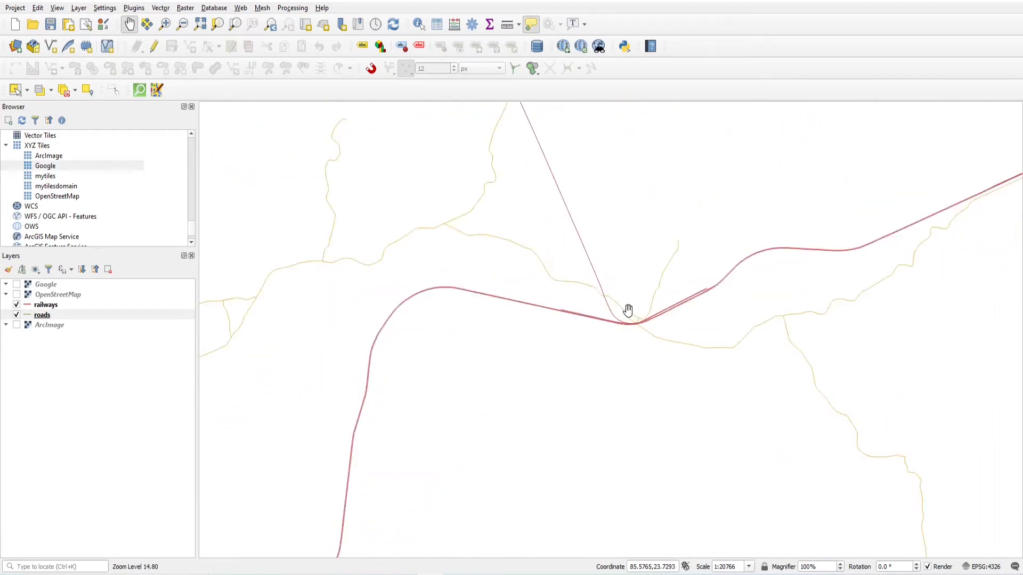
{"action": "scroll", "coordinate": [627, 310], "scroll_direction": "up", "scroll_amount": 1}
{"action": "scroll", "coordinate": [628, 311], "scroll_direction": "down", "scroll_amount": 3}
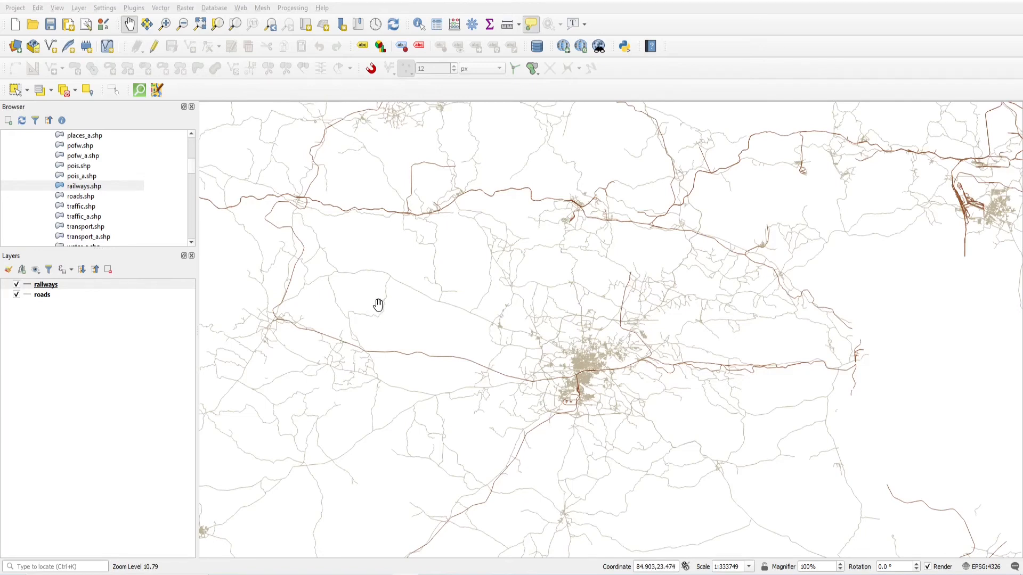
- Start a line measurement over the road network west of the city and set its unit to kilometers
{"action": "left_click_drag", "start_coordinate": [599, 341], "coordinate": [501, 299]}
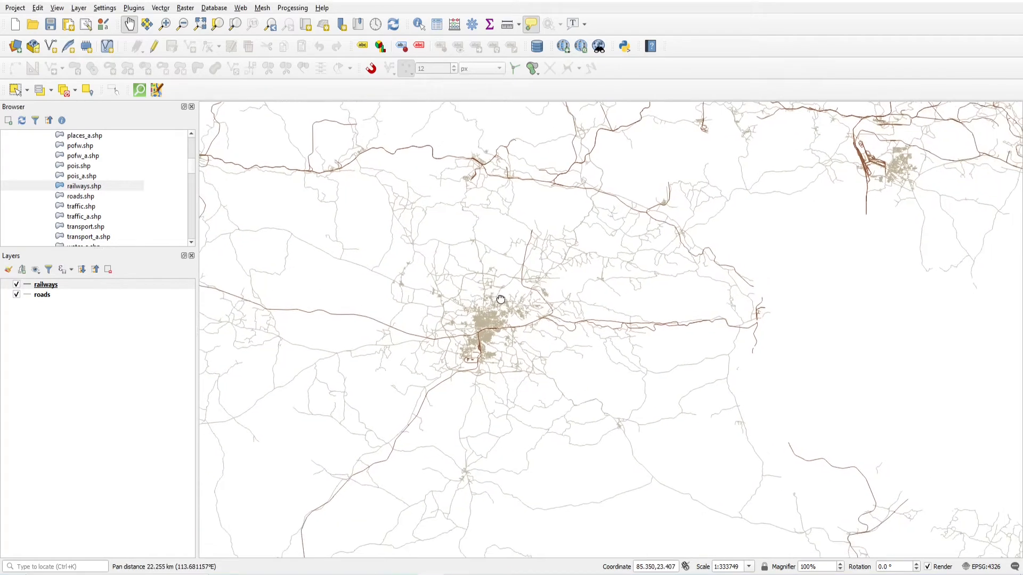
{"action": "scroll", "coordinate": [507, 288], "scroll_direction": "up", "scroll_amount": 2}
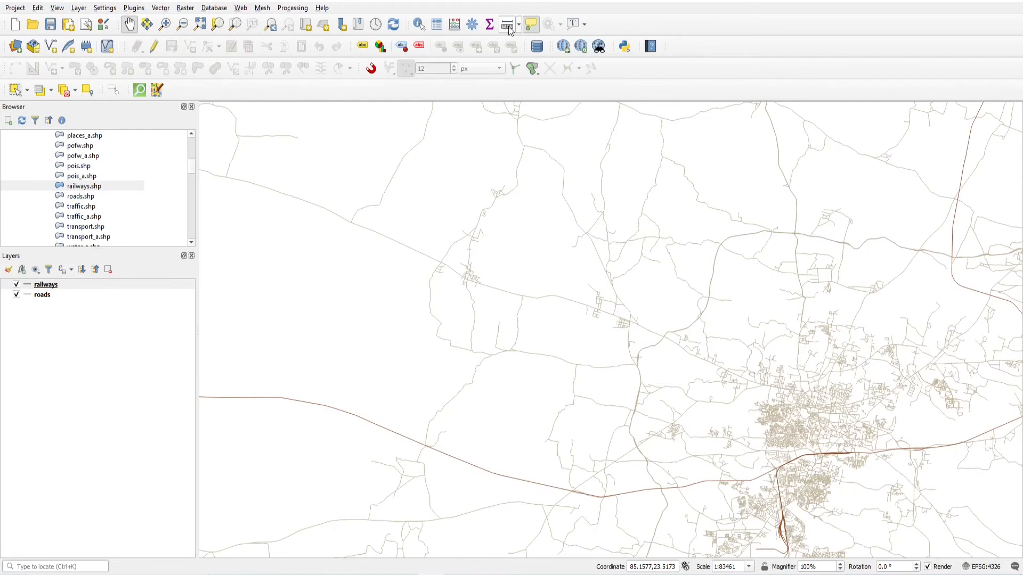
{"action": "left_click", "coordinate": [507, 25]}
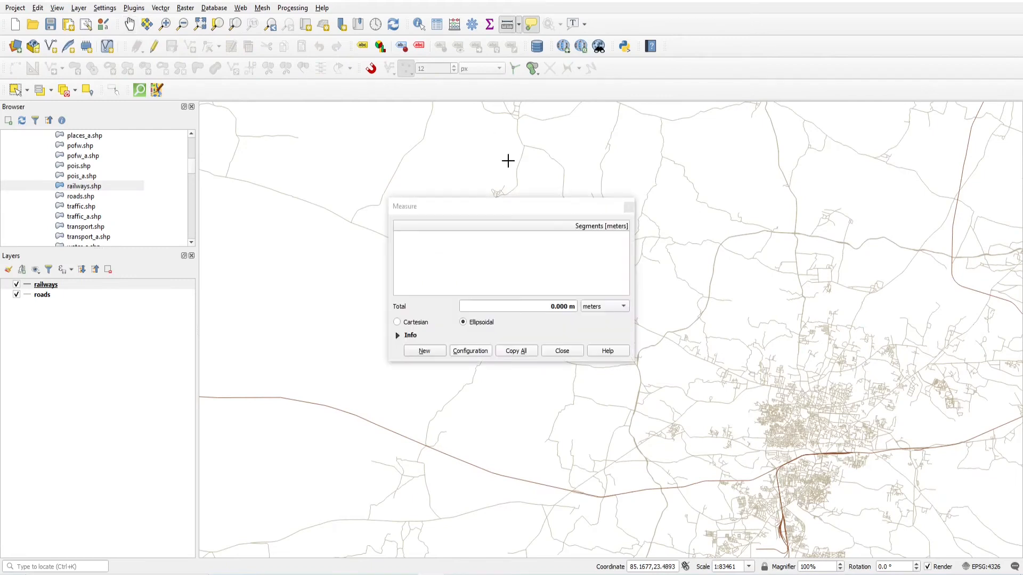
{"action": "left_click_drag", "start_coordinate": [486, 209], "coordinate": [118, 337]}
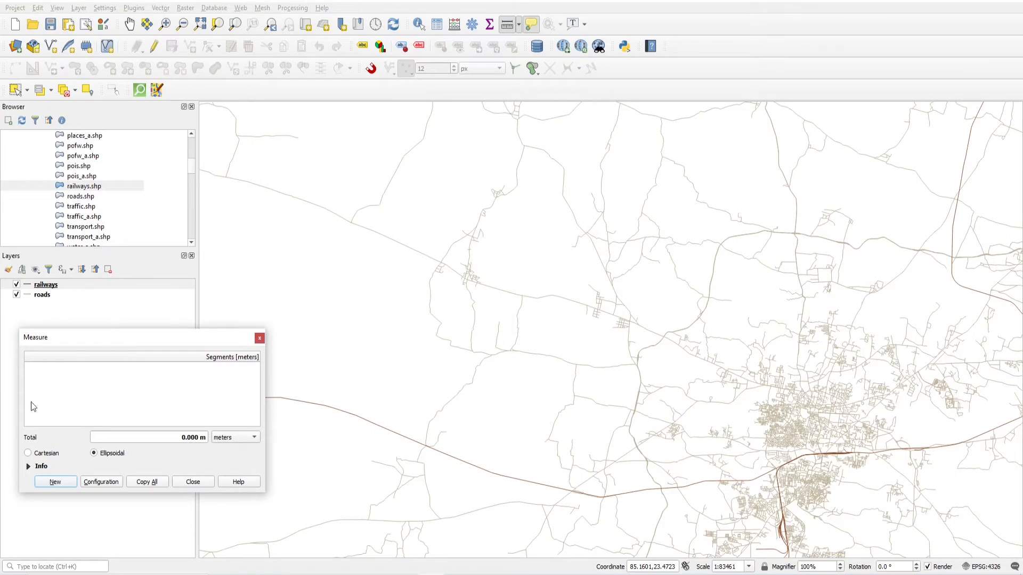
{"action": "left_click", "coordinate": [229, 439]}
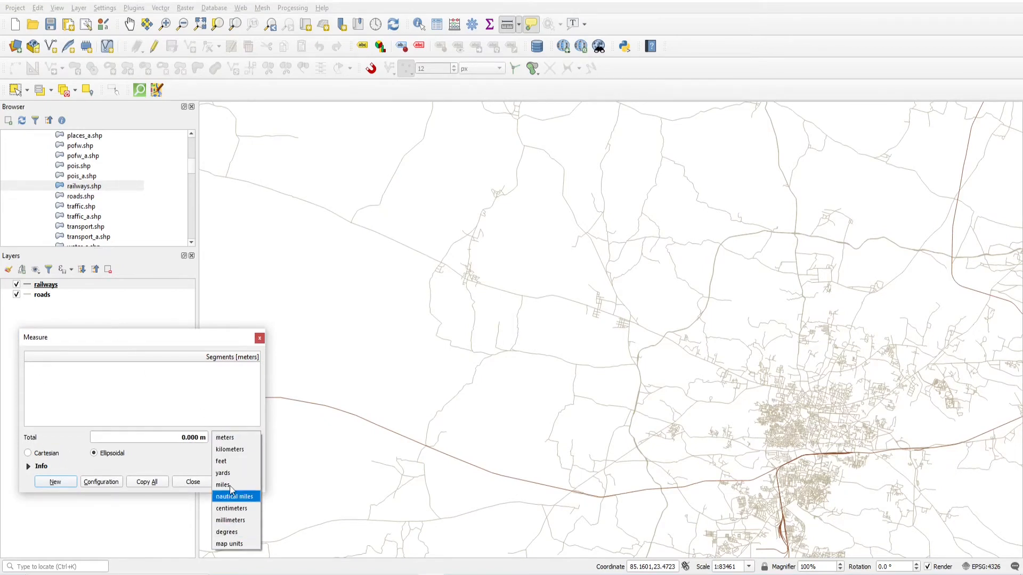
{"action": "left_click", "coordinate": [232, 450]}
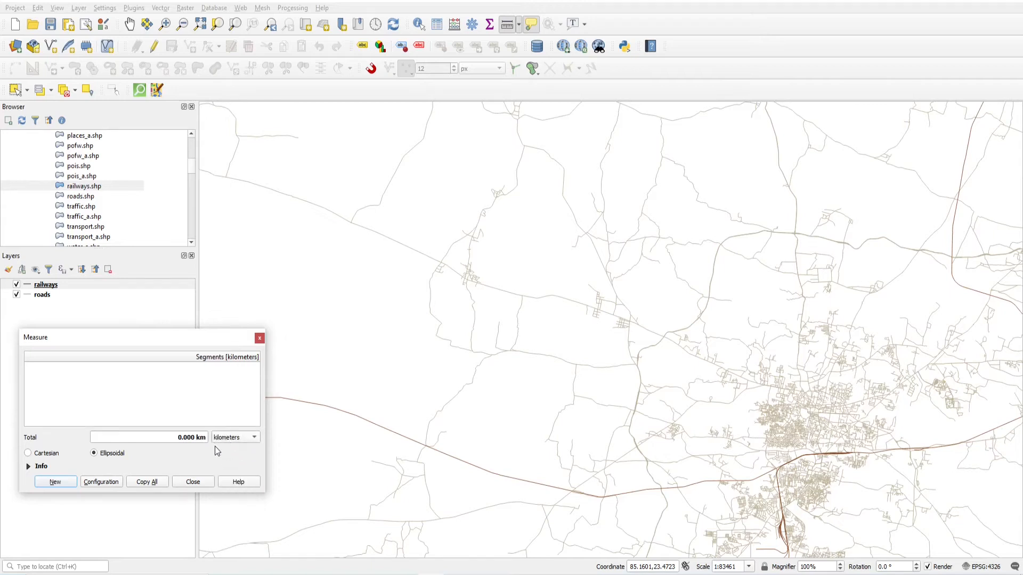
- Measure the road running southeast toward the city, tracing it point by point up to the ring road, and finish the line
{"action": "left_click", "coordinate": [224, 178]}
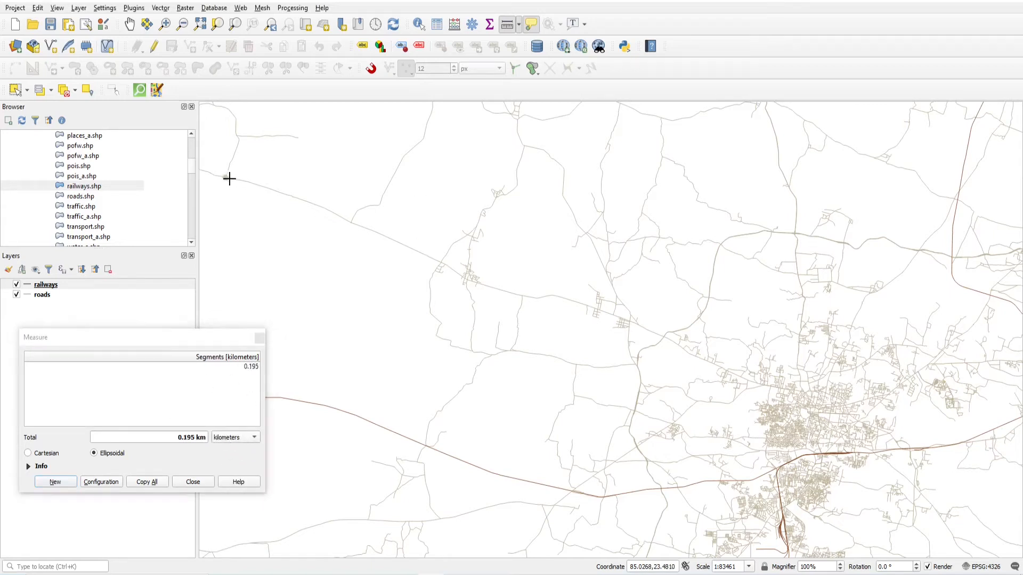
{"action": "left_click", "coordinate": [296, 197]}
{"action": "left_click", "coordinate": [349, 220]}
{"action": "left_click", "coordinate": [440, 263]}
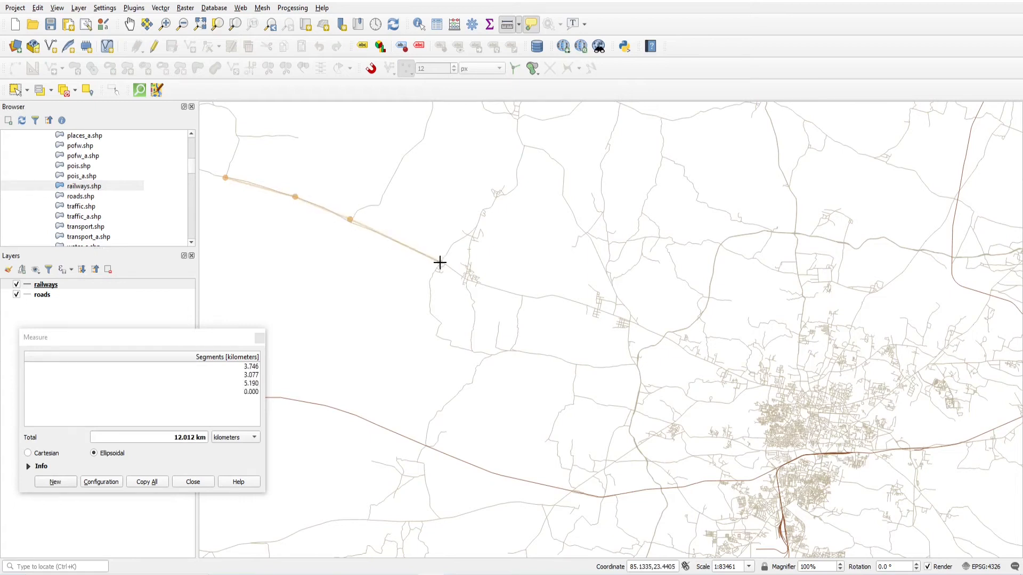
{"action": "left_click", "coordinate": [469, 281]}
{"action": "left_click", "coordinate": [538, 299]}
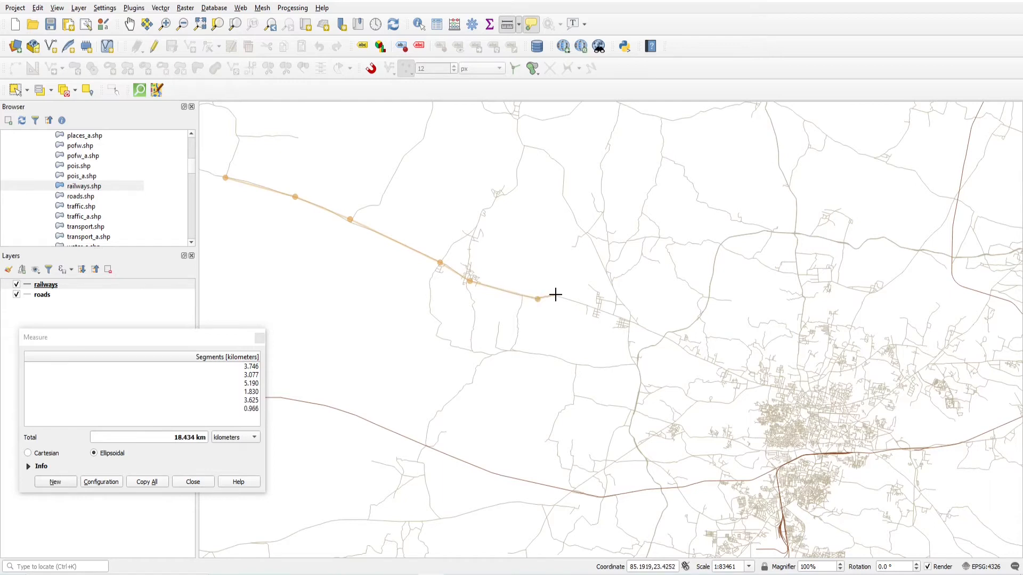
{"action": "left_click", "coordinate": [555, 295]}
{"action": "left_click", "coordinate": [641, 326]}
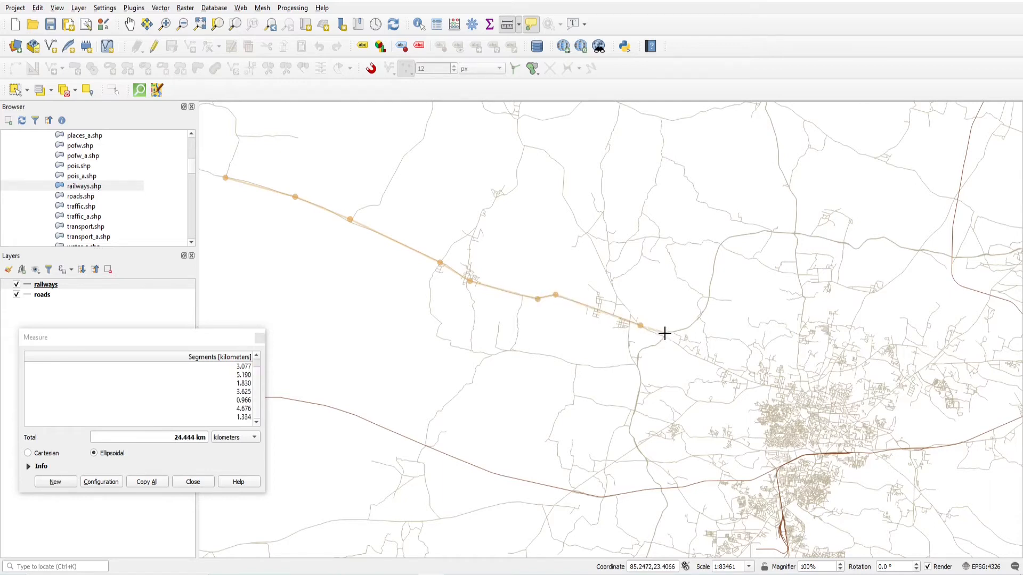
{"action": "left_click", "coordinate": [664, 338]}
{"action": "right_click", "coordinate": [670, 282]}
- Review the individual segment lengths of the measured road line
{"action": "left_click", "coordinate": [255, 399]}
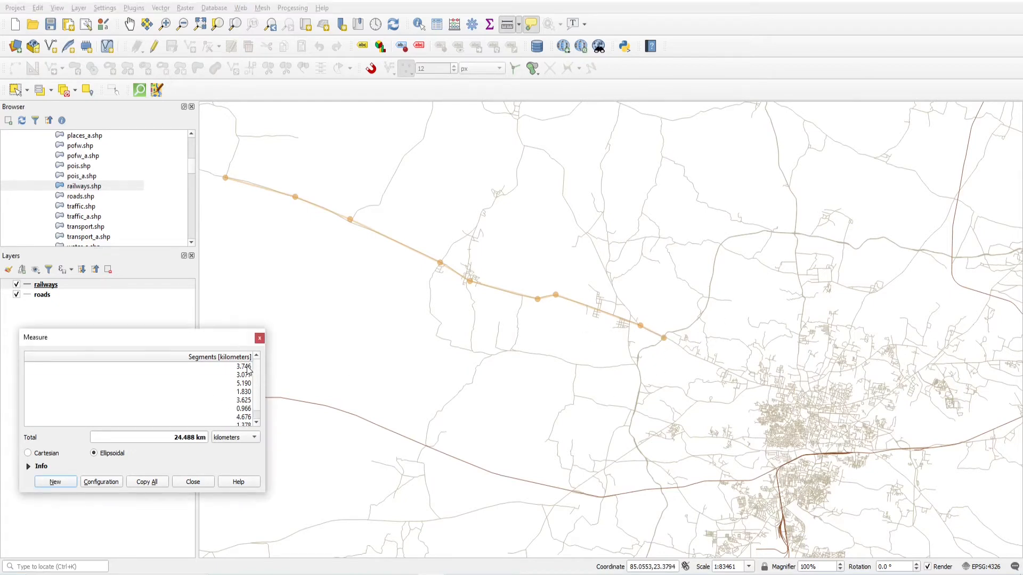
{"action": "left_click", "coordinate": [247, 367]}
{"action": "left_click", "coordinate": [244, 375]}
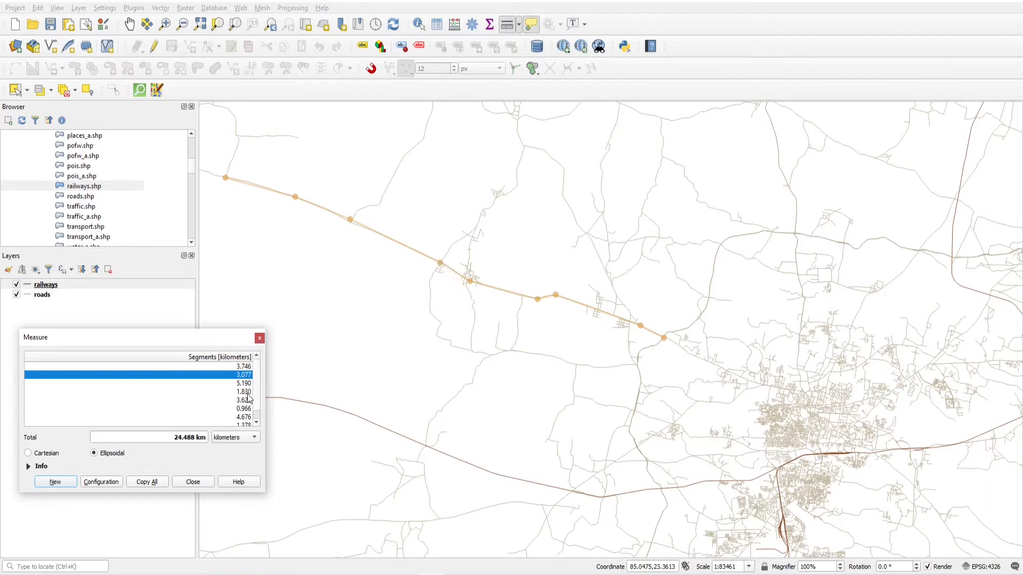
{"action": "left_click_drag", "start_coordinate": [257, 394], "coordinate": [258, 400]}
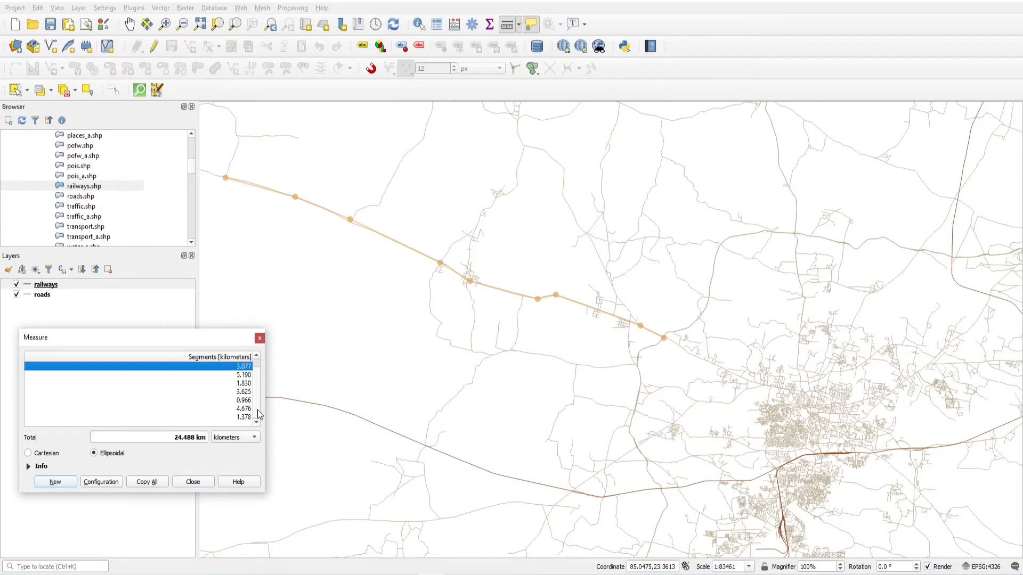
{"action": "left_click", "coordinate": [147, 455]}
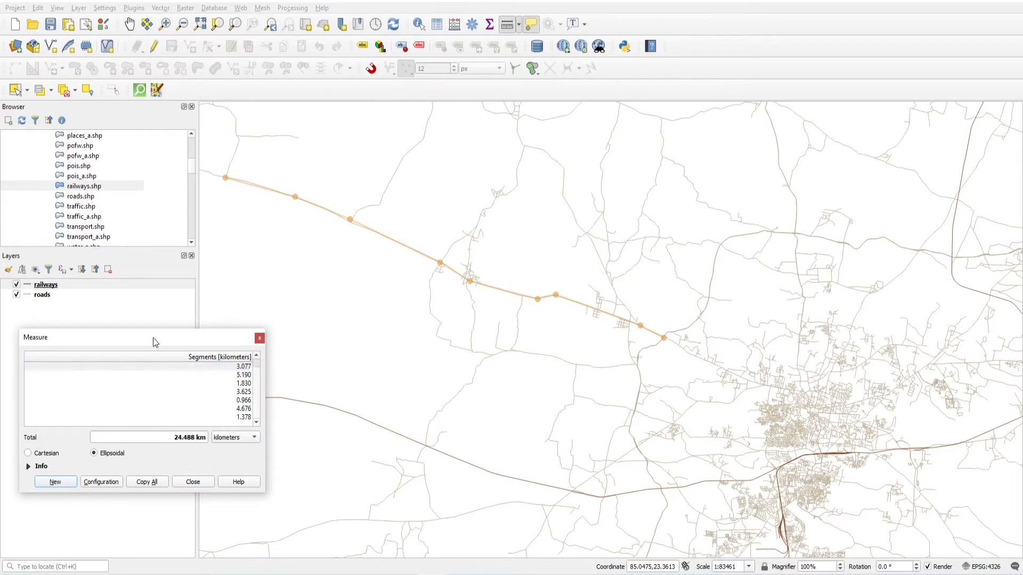
- Compare the Cartesian and ellipsoidal results for the measured line, showing the calculation info, and leave it on Ellipsoidal
{"action": "left_click_drag", "start_coordinate": [154, 342], "coordinate": [176, 321]}
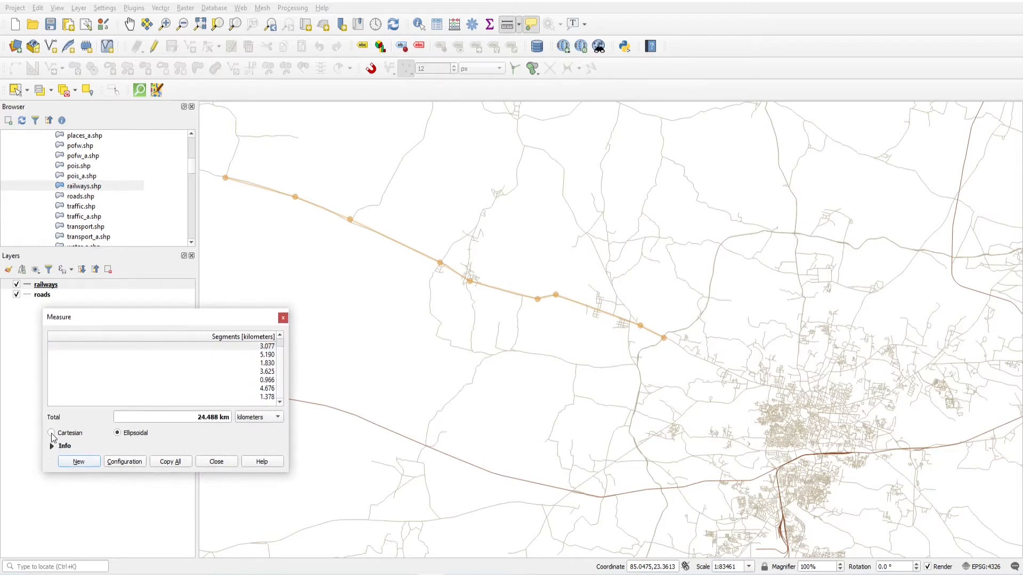
{"action": "left_click", "coordinate": [51, 434]}
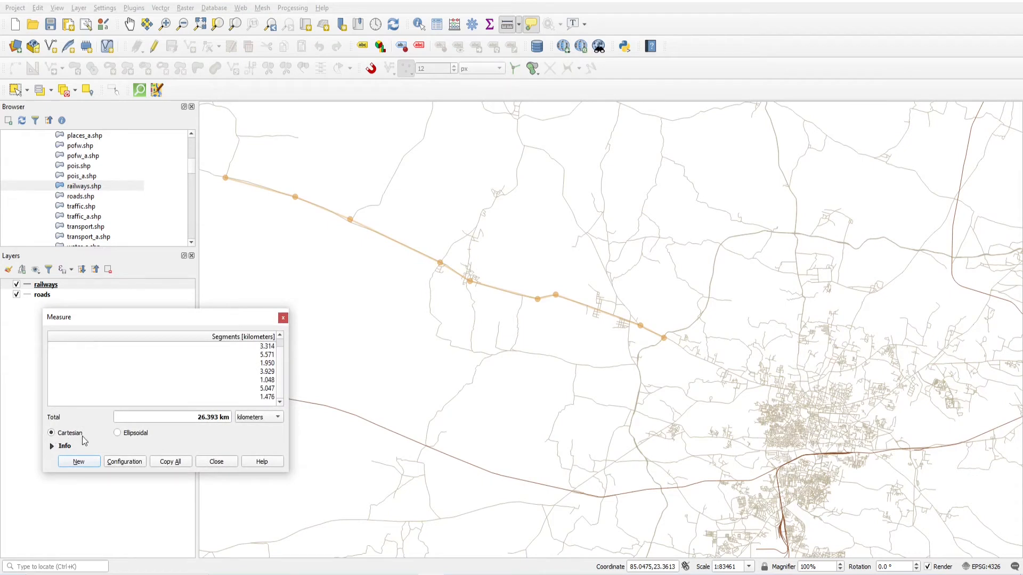
{"action": "left_click", "coordinate": [117, 433]}
{"action": "left_click", "coordinate": [51, 433]}
{"action": "left_click", "coordinate": [50, 447]}
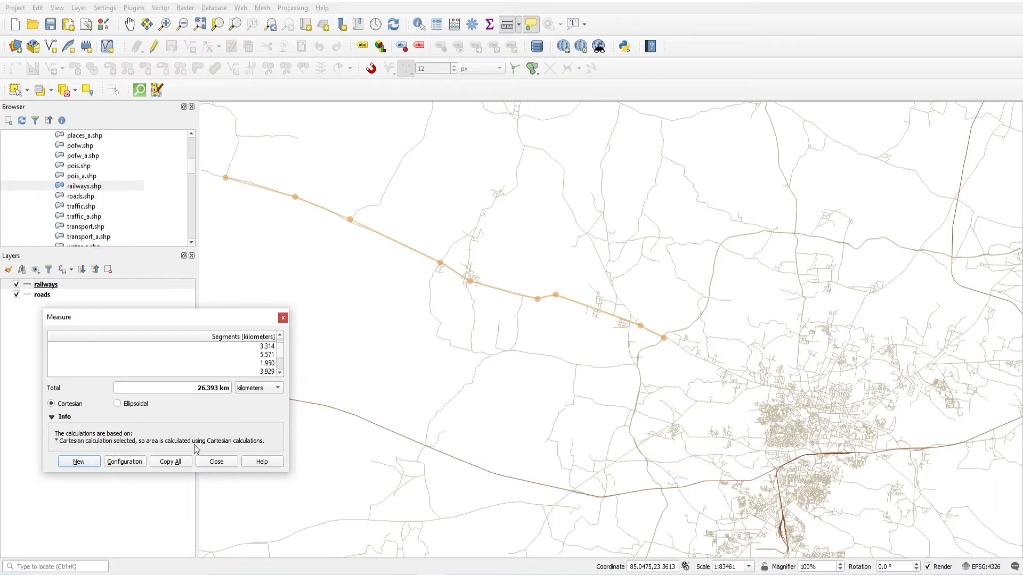
{"action": "left_click", "coordinate": [118, 406]}
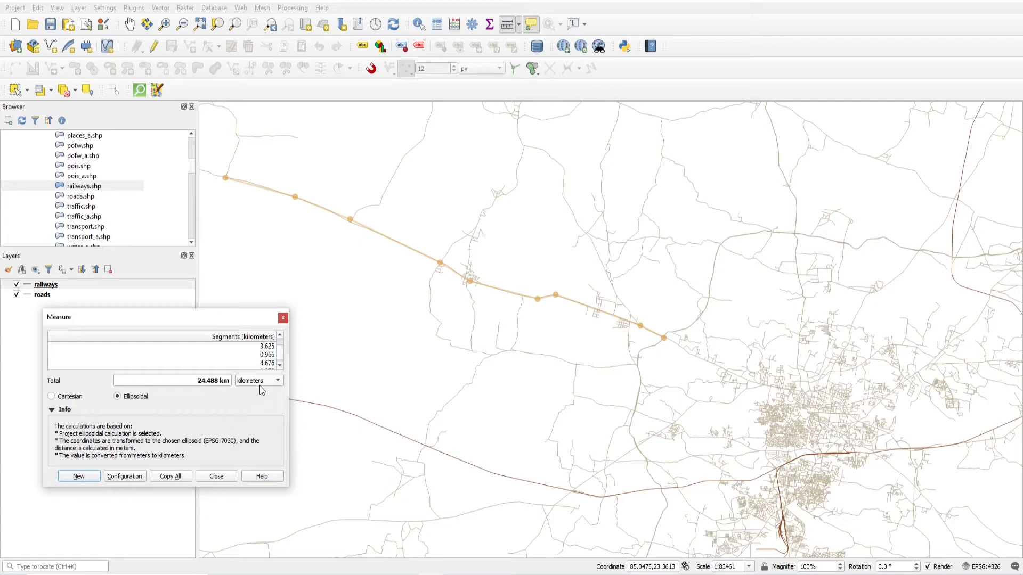
- Switch the line measurement's unit to meters and close the measurement
{"action": "left_click", "coordinate": [245, 382]}
{"action": "left_click", "coordinate": [253, 371]}
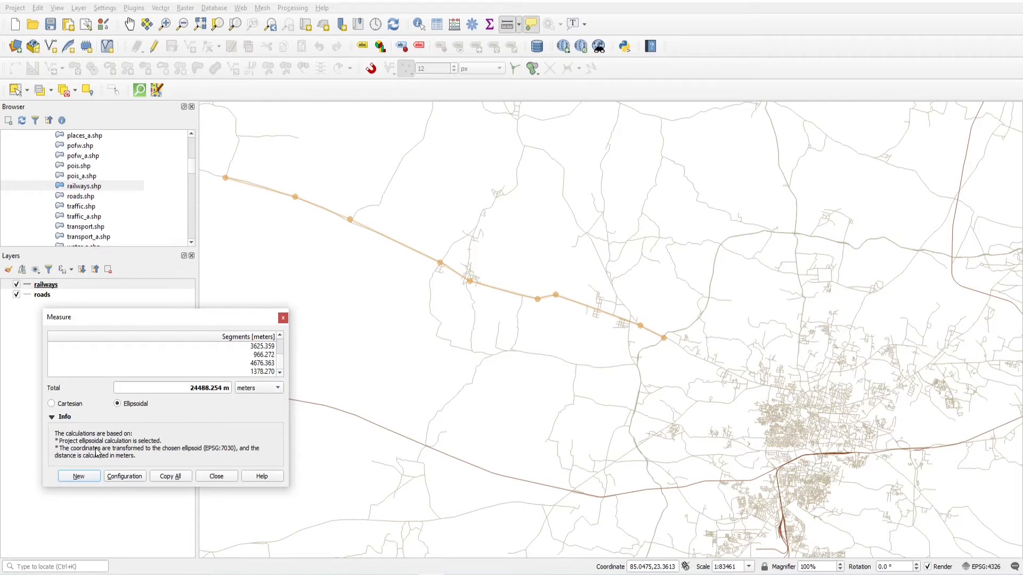
{"action": "left_click", "coordinate": [216, 477]}
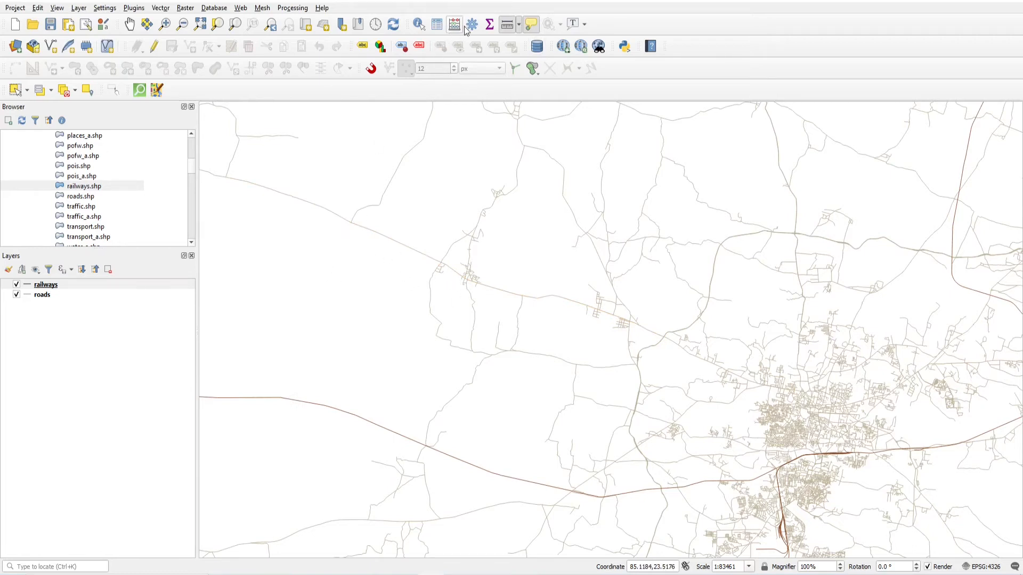
- Measure the area of a seven-sided polygon drawn across the road northwest of the city
{"action": "left_click", "coordinate": [519, 25]}
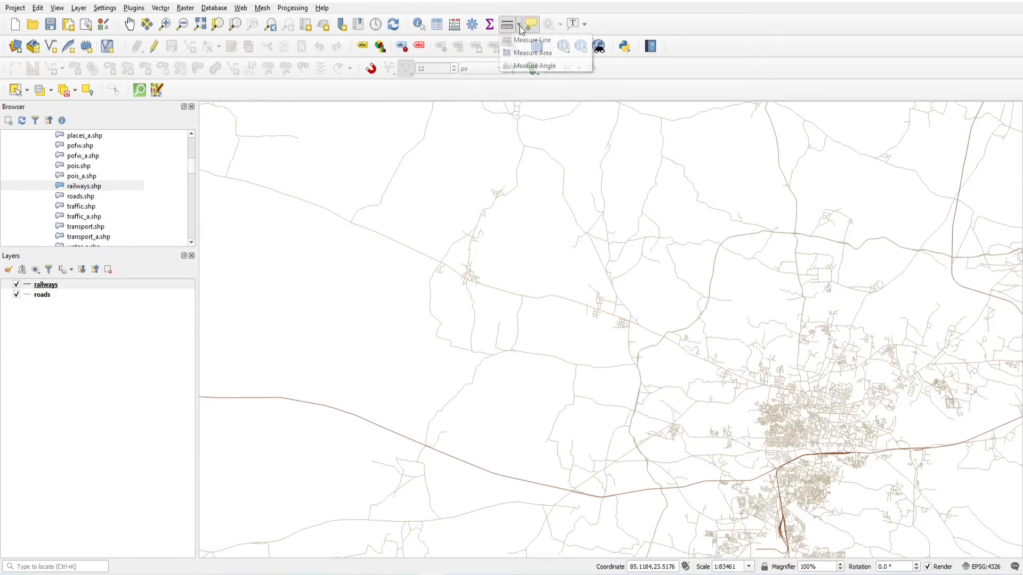
{"action": "left_click", "coordinate": [532, 53]}
{"action": "left_click", "coordinate": [356, 300]}
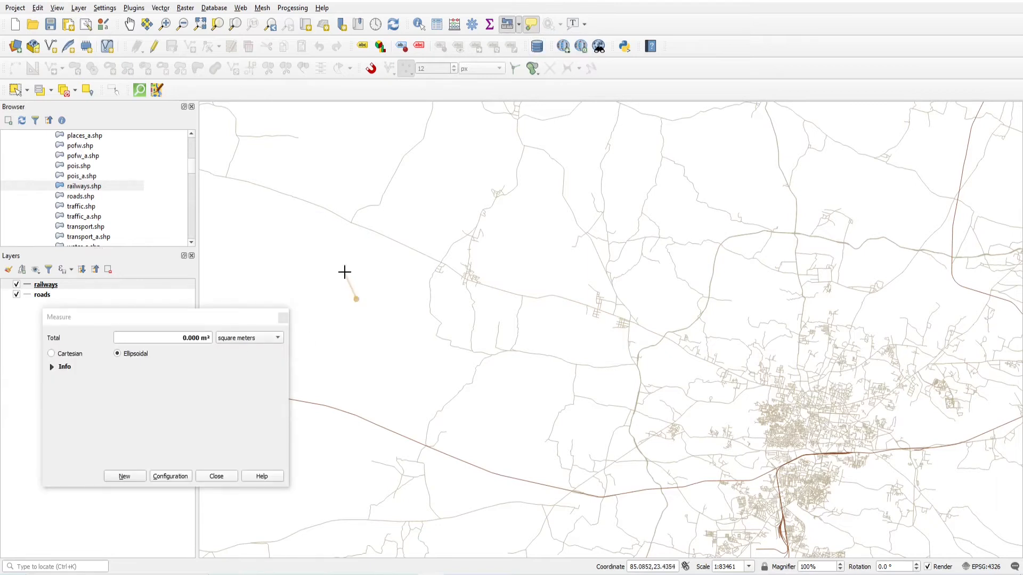
{"action": "left_click", "coordinate": [340, 245]}
{"action": "left_click", "coordinate": [382, 201]}
{"action": "left_click", "coordinate": [413, 208]}
{"action": "left_click", "coordinate": [445, 245]}
{"action": "left_click", "coordinate": [438, 283]}
{"action": "left_click", "coordinate": [397, 307]}
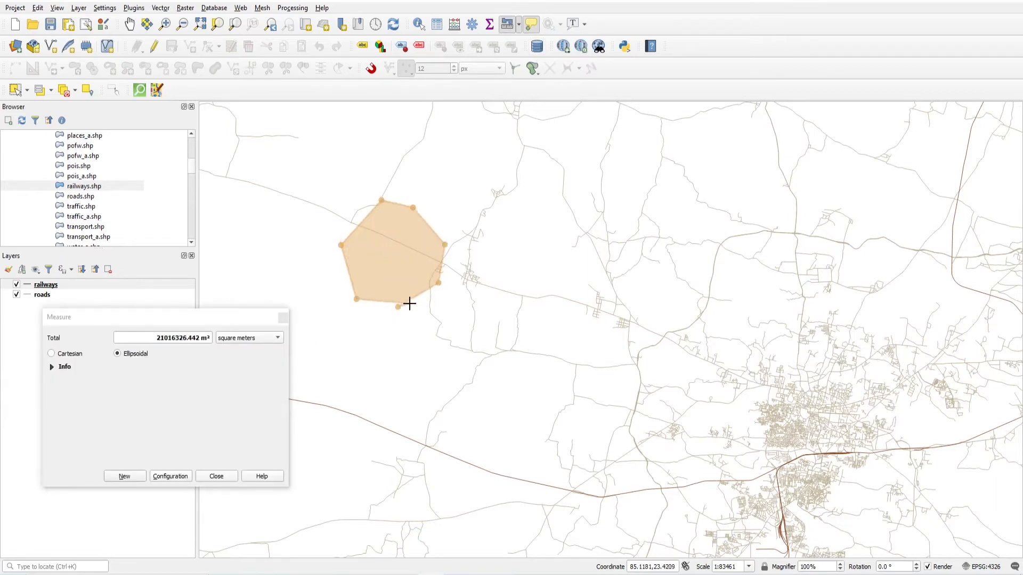
{"action": "right_click", "coordinate": [382, 321]}
- Switch the area measurement's unit to square kilometers and close the measurement
{"action": "left_click", "coordinate": [261, 341]}
{"action": "left_click", "coordinate": [254, 350]}
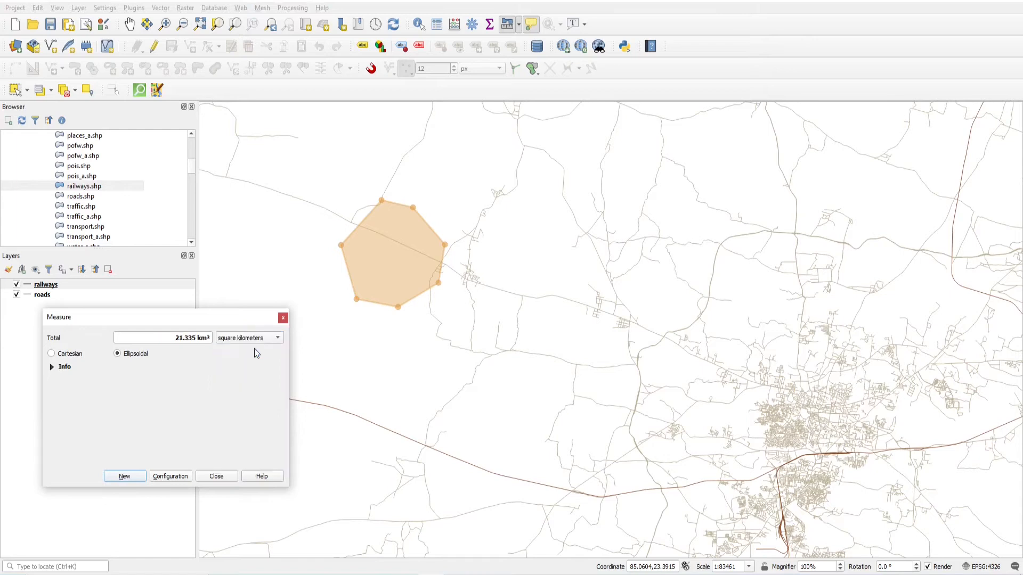
{"action": "left_click", "coordinate": [219, 477]}
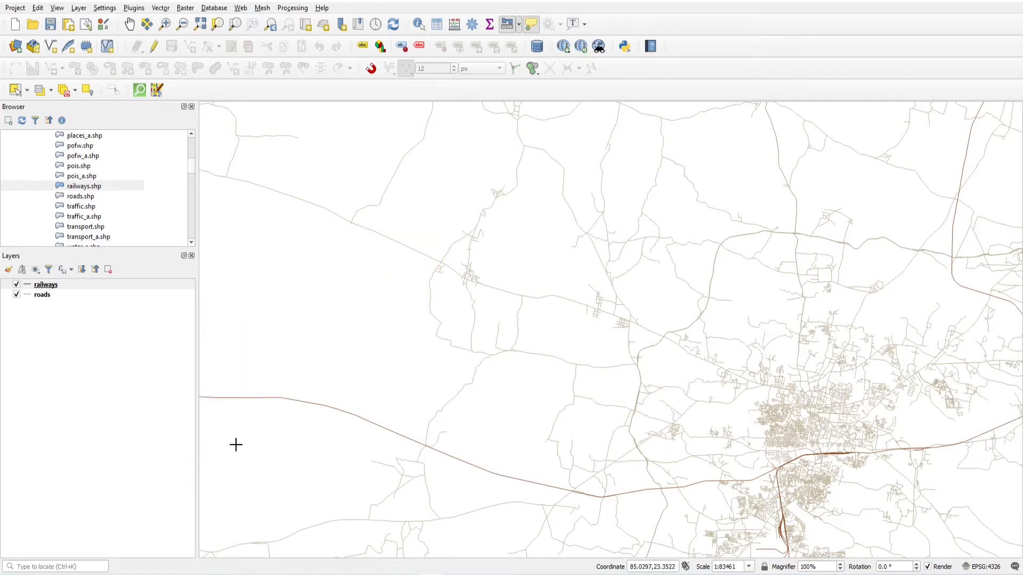
- Measure the angle between a horizontal segment and a second ray in the empty area west of the village, and close the measurement
{"action": "left_click", "coordinate": [519, 27]}
{"action": "left_click", "coordinate": [536, 66]}
{"action": "left_click", "coordinate": [317, 308]}
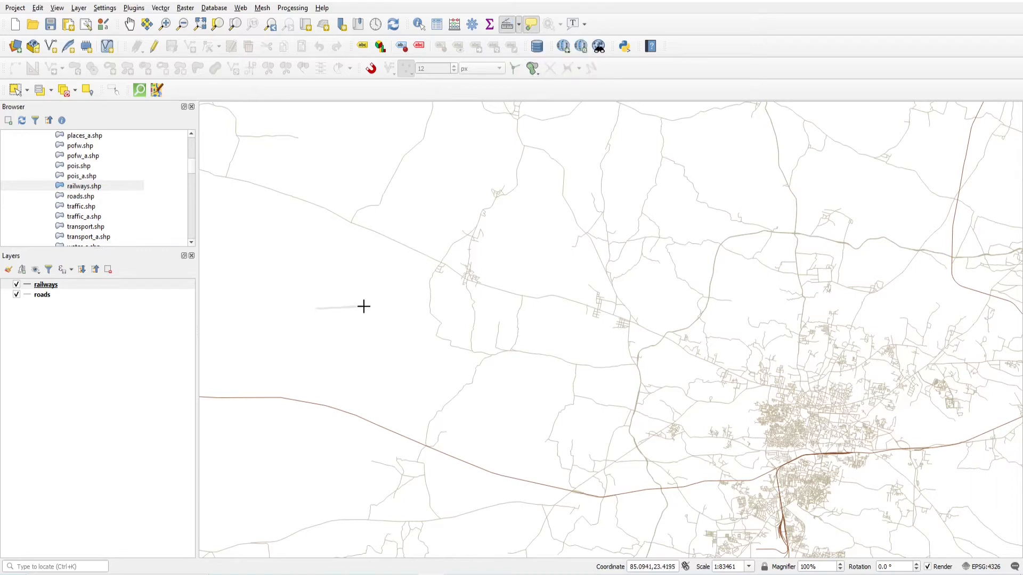
{"action": "left_click", "coordinate": [419, 308]}
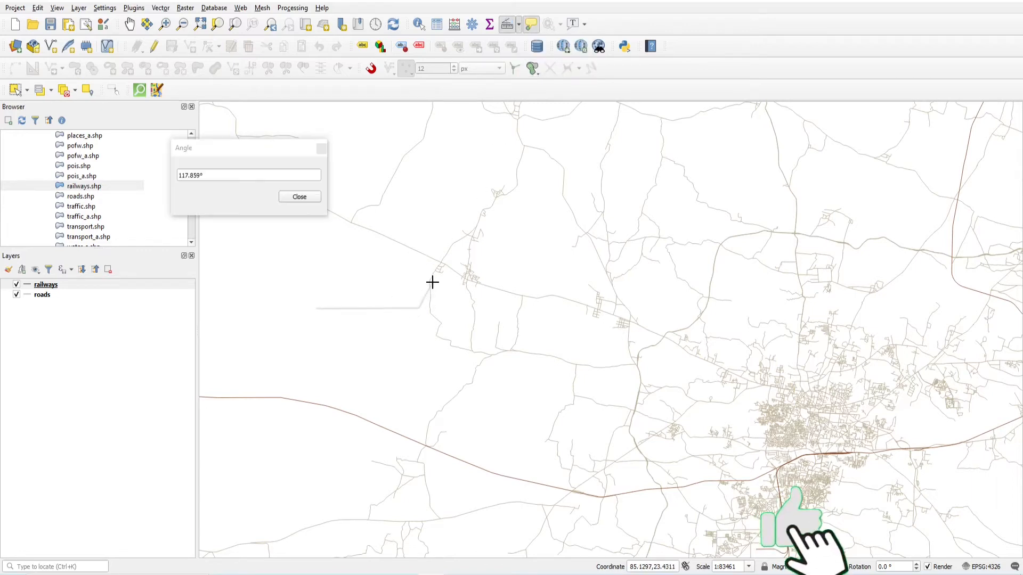
{"action": "left_click", "coordinate": [420, 307]}
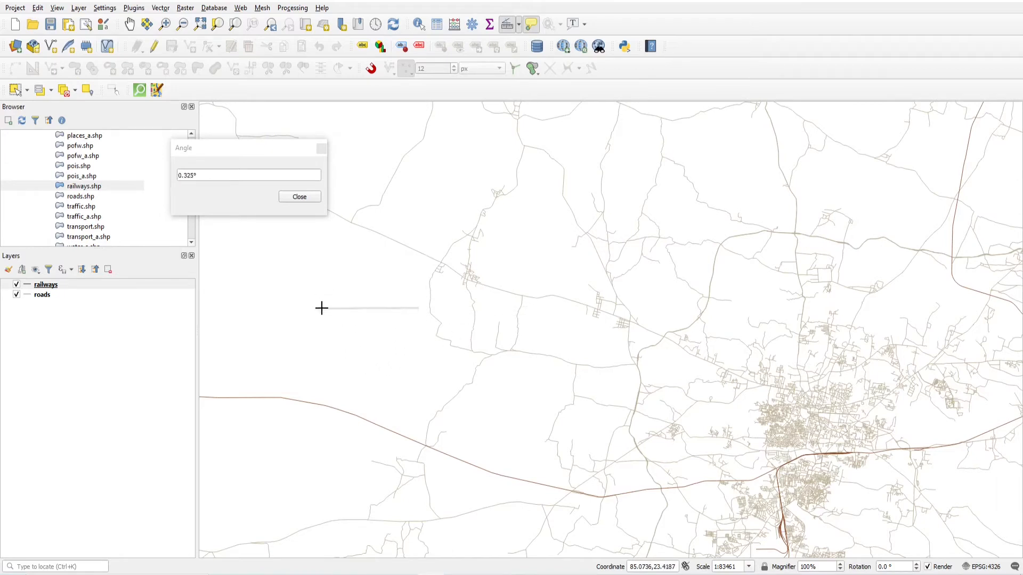
{"action": "left_click", "coordinate": [306, 200]}
{"action": "left_click", "coordinate": [519, 25]}
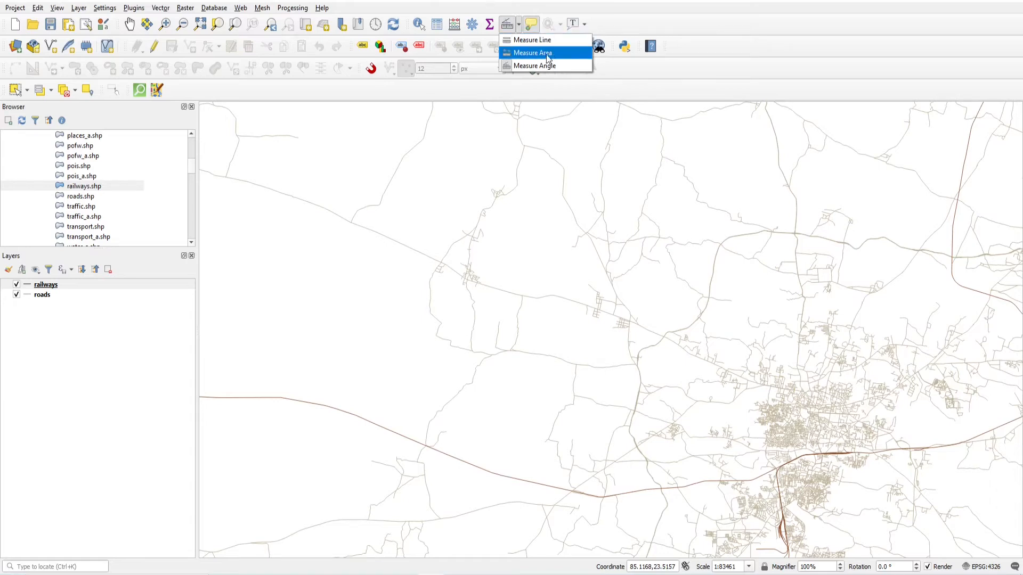
{"action": "left_click", "coordinate": [630, 75]}
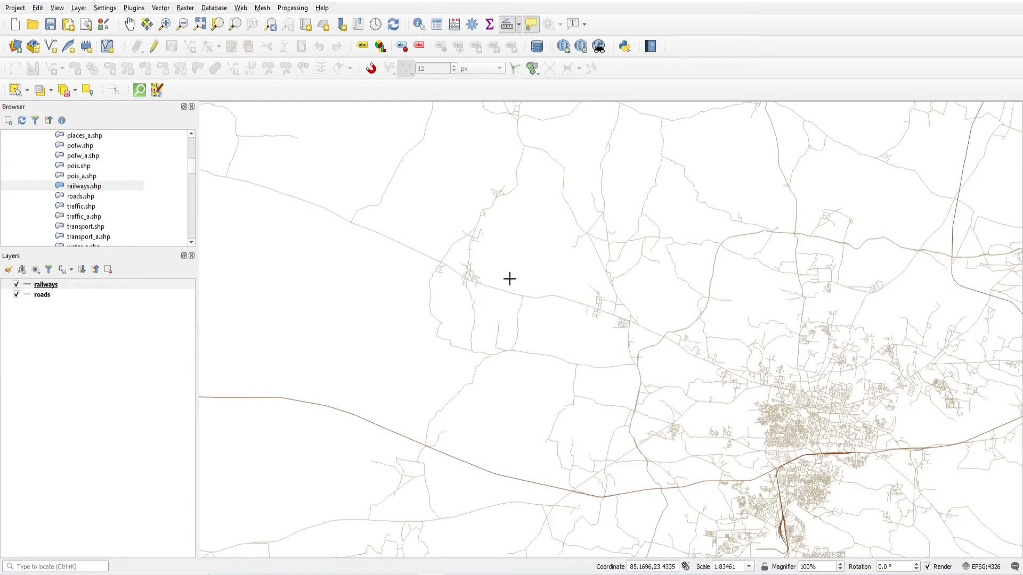
- Copy the coordinate of the village's main-road crossing in the map CRS, EPSG:4326
{"action": "scroll", "coordinate": [472, 271], "scroll_direction": "up", "scroll_amount": 3}
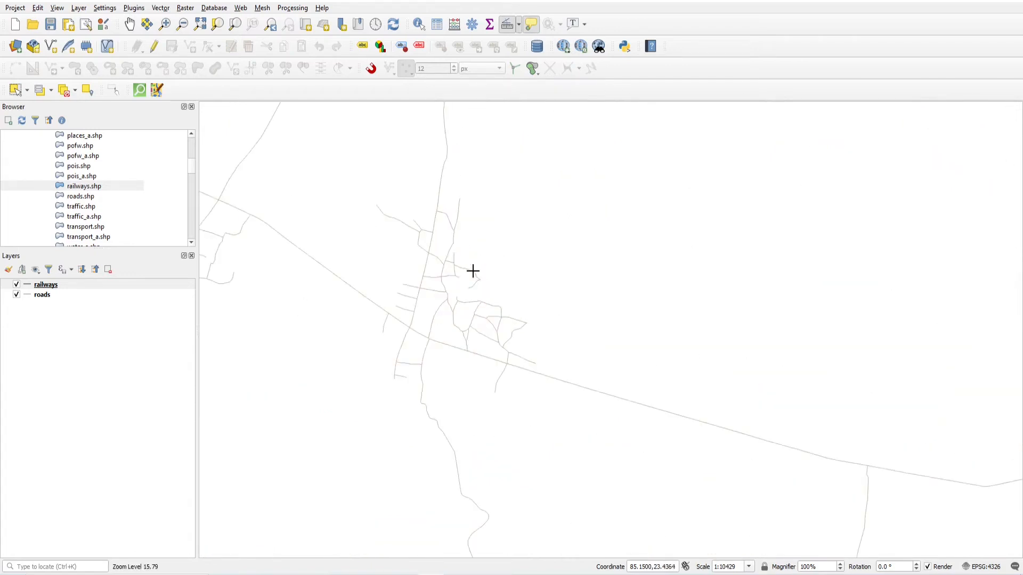
{"action": "scroll", "coordinate": [405, 328], "scroll_direction": "down", "scroll_amount": 1}
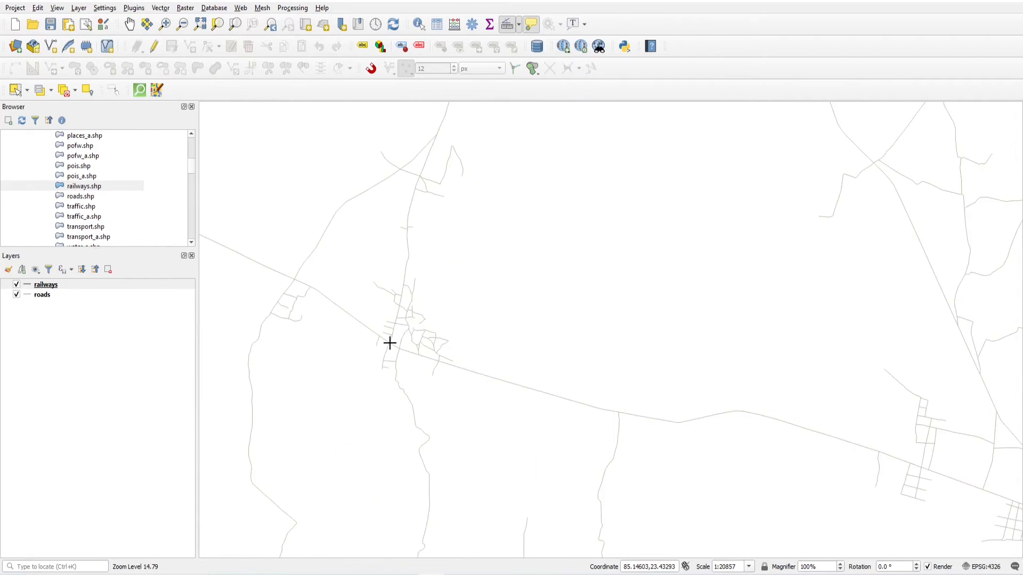
{"action": "scroll", "coordinate": [388, 344], "scroll_direction": "up", "scroll_amount": 3}
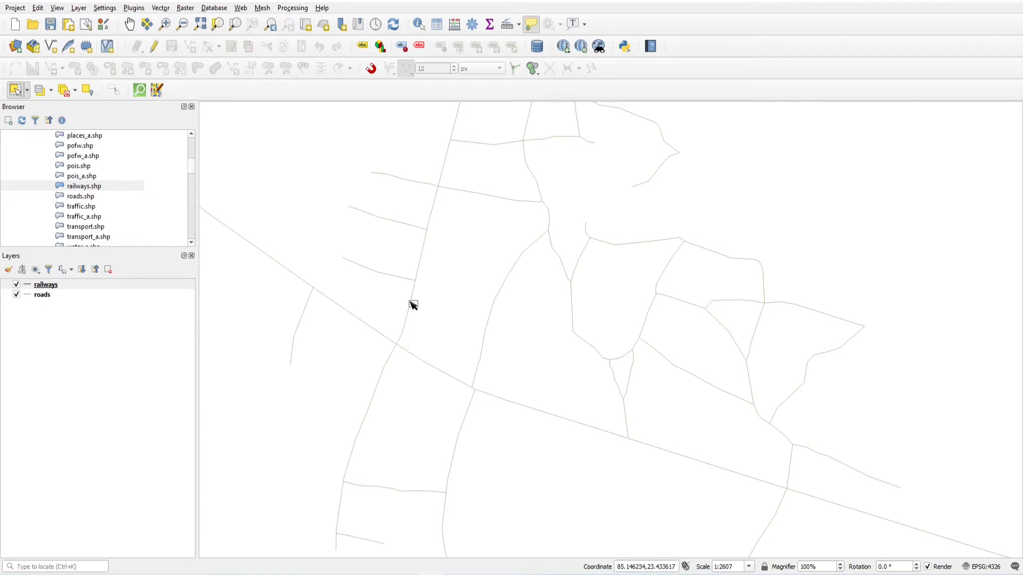
{"action": "right_click", "coordinate": [401, 349]}
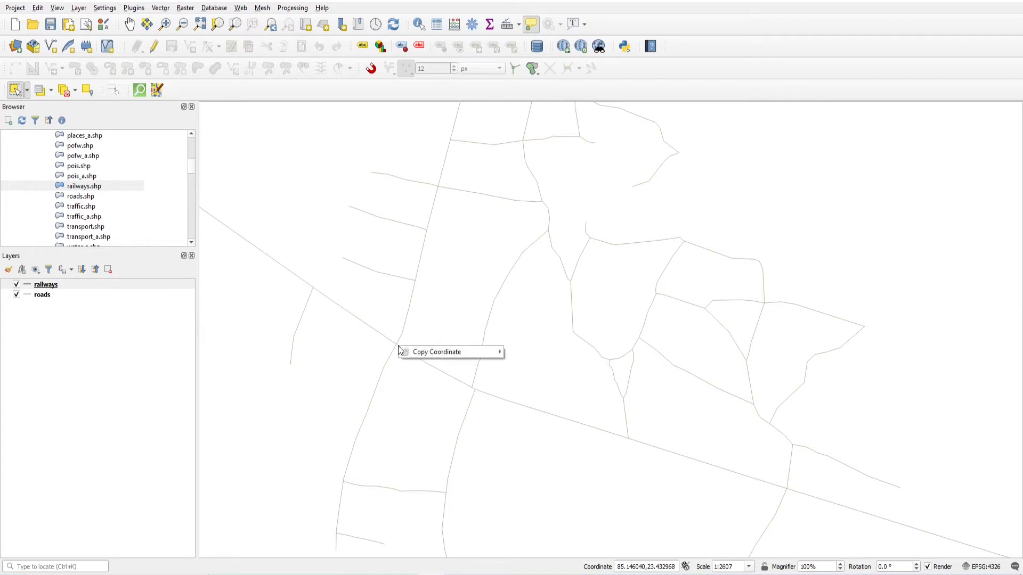
{"action": "mouse_move", "coordinate": [412, 355]}
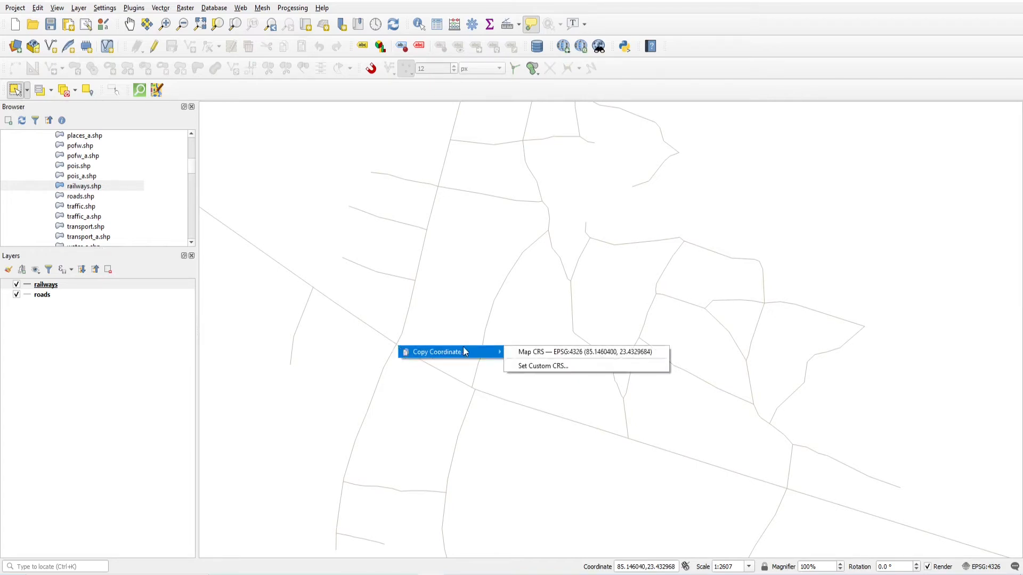
{"action": "left_click", "coordinate": [562, 353]}
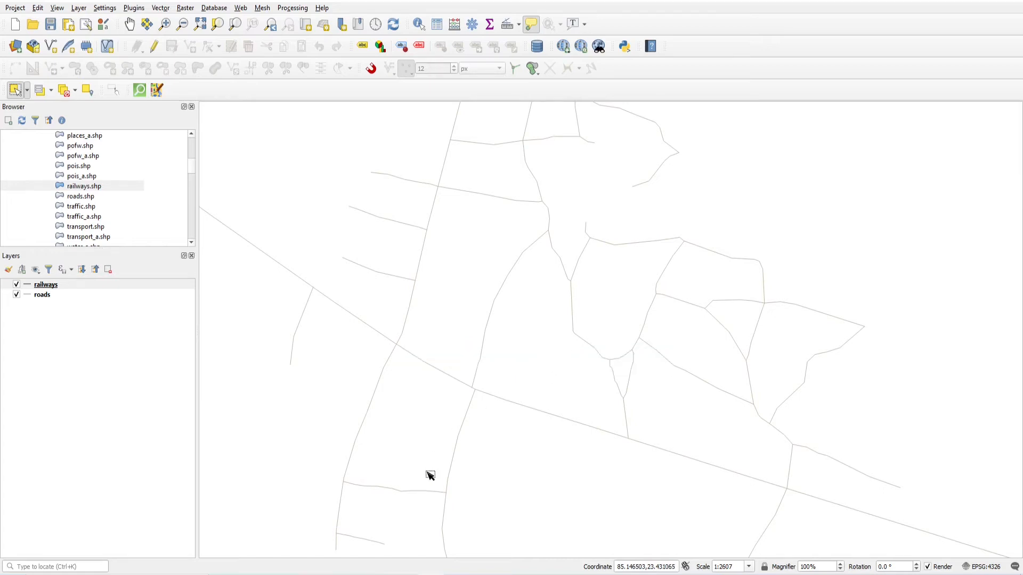
- Switch to Notepad++ and paste the copied coordinate 85.1460400,23.4329684 into a new document, followed by a line break
{"action": "key", "text": "super"}
{"action": "type", "text": "note"}
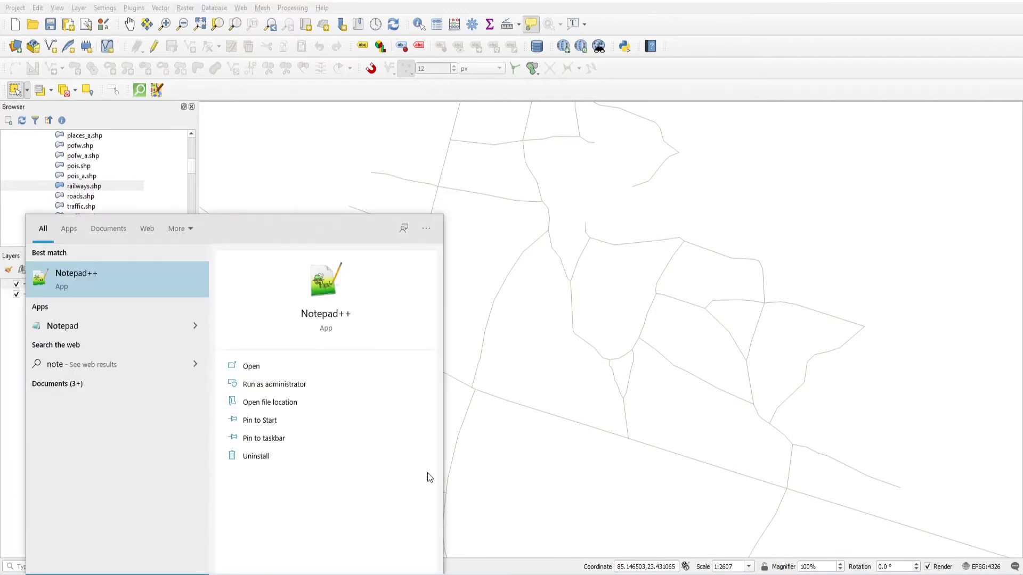
{"action": "left_click", "coordinate": [139, 285]}
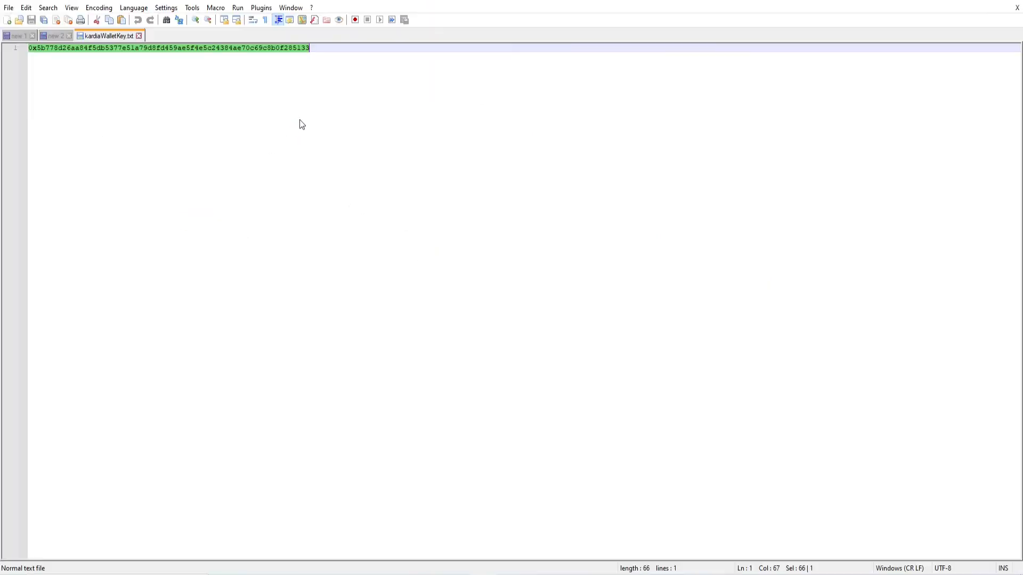
{"action": "double_click", "coordinate": [223, 34]}
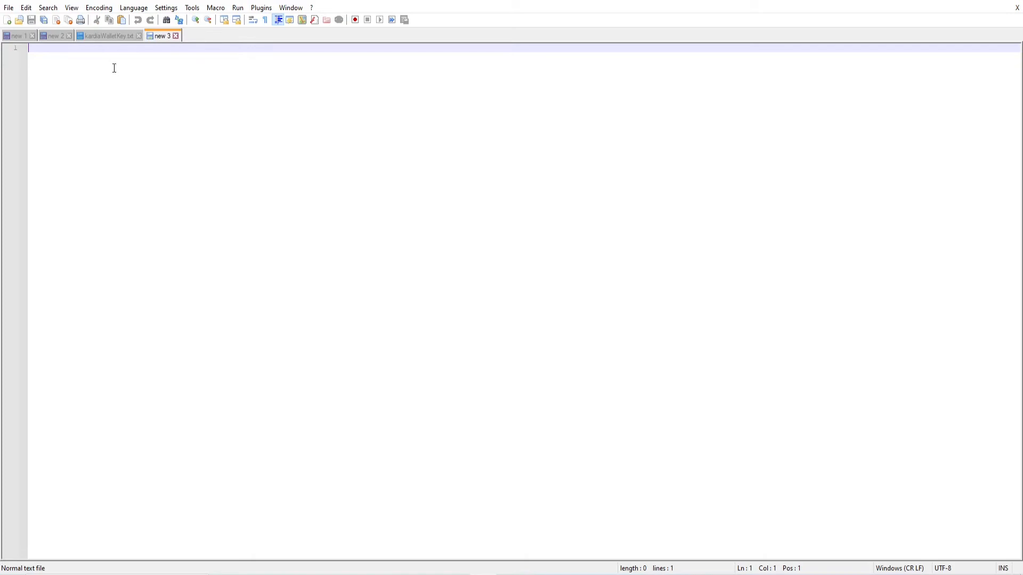
{"action": "key", "text": "ctrl+v"}
{"action": "key", "text": "Return"}
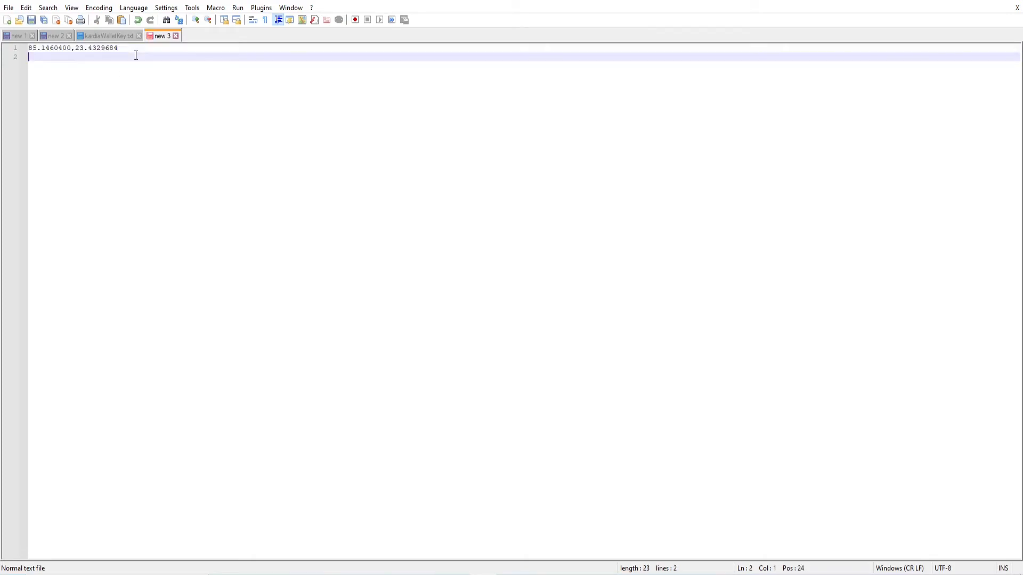
- Copy the map CRS coordinate of the main-road junction east of the village in QGIS and paste it into the Notepad++ list
{"action": "key", "text": "alt+Tab"}
{"action": "scroll", "coordinate": [788, 490], "scroll_direction": "up", "scroll_amount": 2}
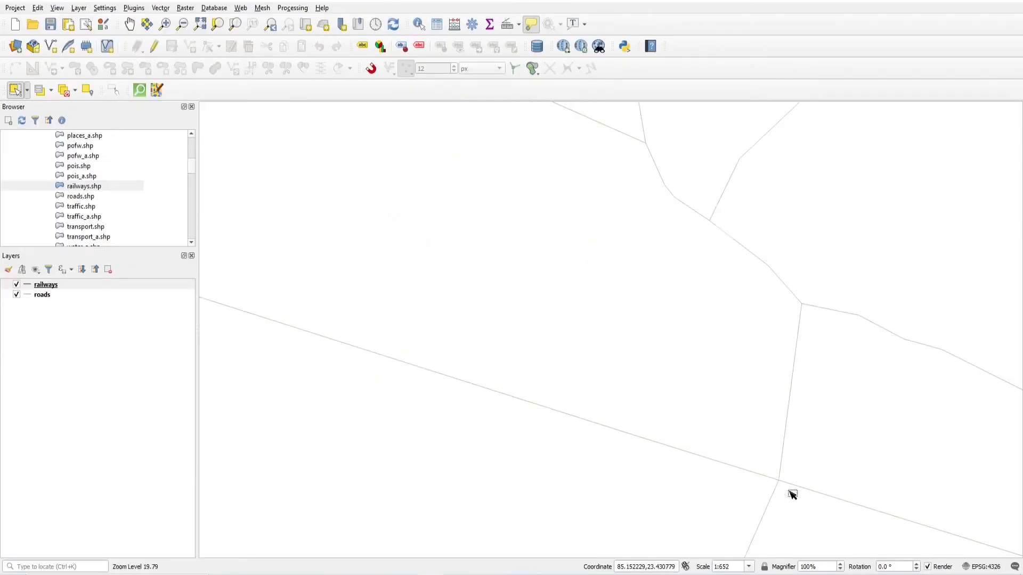
{"action": "right_click", "coordinate": [782, 483]}
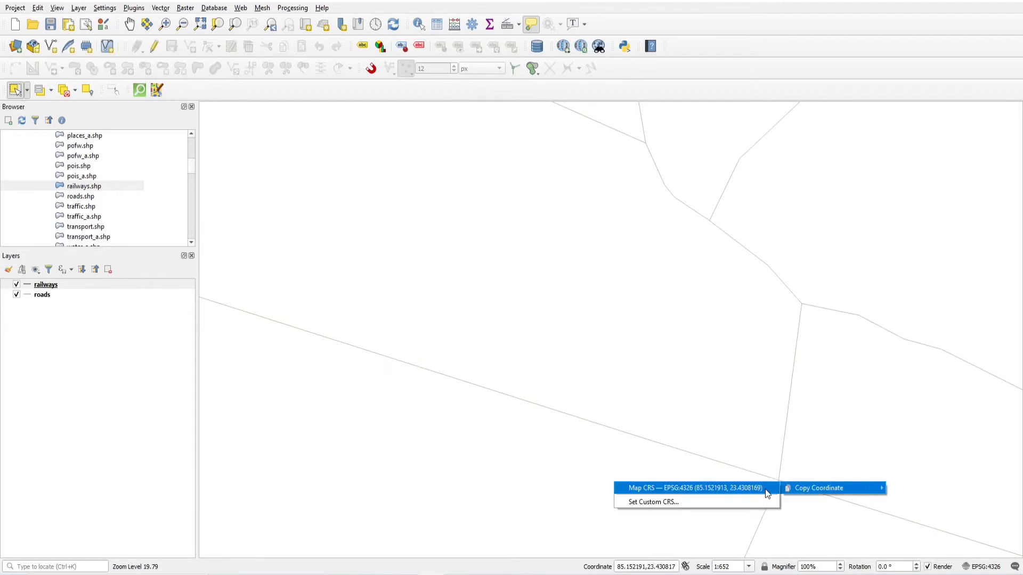
{"action": "left_click", "coordinate": [766, 489]}
{"action": "key", "text": "alt+Tab"}
{"action": "key", "text": "ctrl+v"}
- Copy the map CRS coordinate 85.134015,23.440555 at the road junction west of the village in QGIS and add it to the Notepad++ list
{"action": "key", "text": "alt+Tab"}
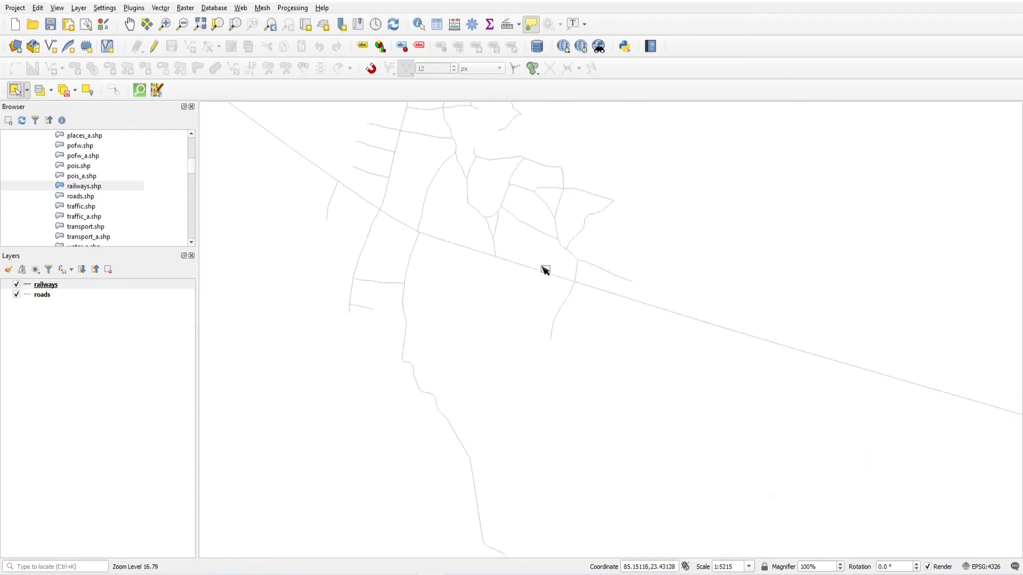
{"action": "scroll", "coordinate": [505, 251], "scroll_direction": "down", "scroll_amount": 2}
{"action": "right_click", "coordinate": [288, 201]}
{"action": "mouse_move", "coordinate": [320, 206]}
{"action": "left_click", "coordinate": [420, 206]}
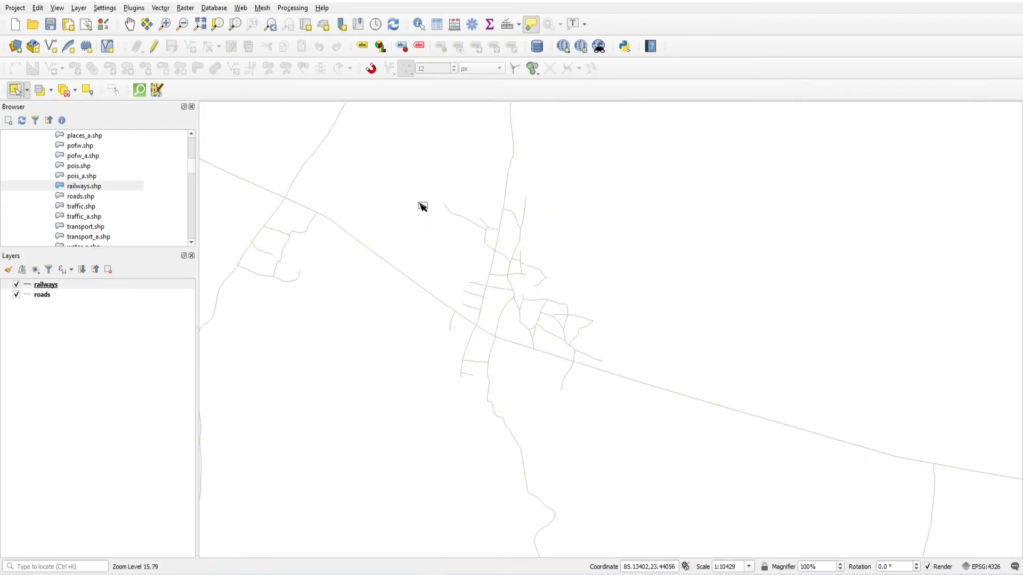
{"action": "key", "text": "alt+Tab"}
{"action": "key", "text": "ctrl+v"}
- Copy the EPSG:4326 coordinate of the T-junction north of the village in QGIS and add it as the fourth line in Notepad++
{"action": "key", "text": "alt+Tab"}
{"action": "scroll", "coordinate": [575, 222], "scroll_direction": "up", "scroll_amount": 3}
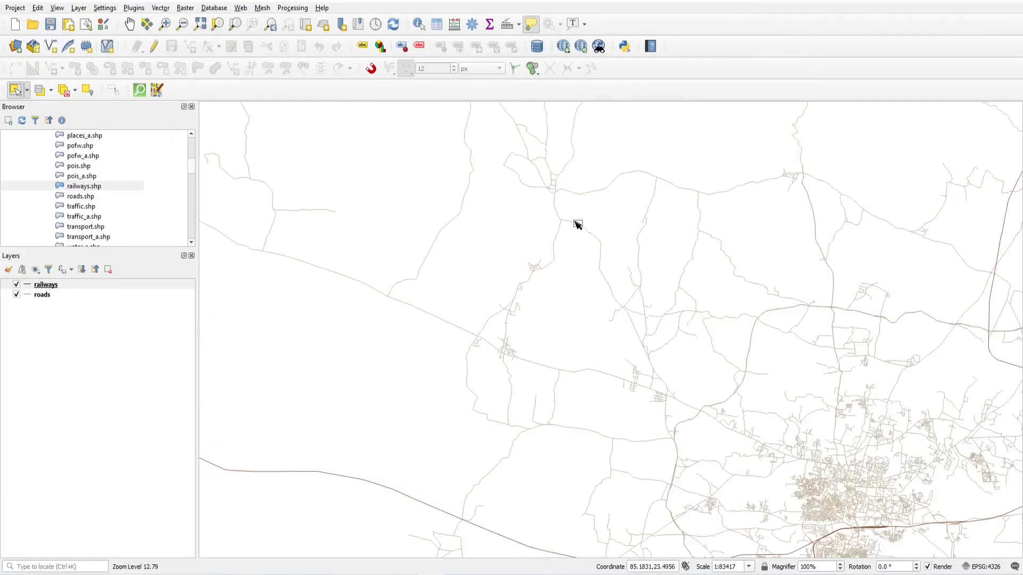
{"action": "scroll", "coordinate": [519, 208], "scroll_direction": "up", "scroll_amount": 1}
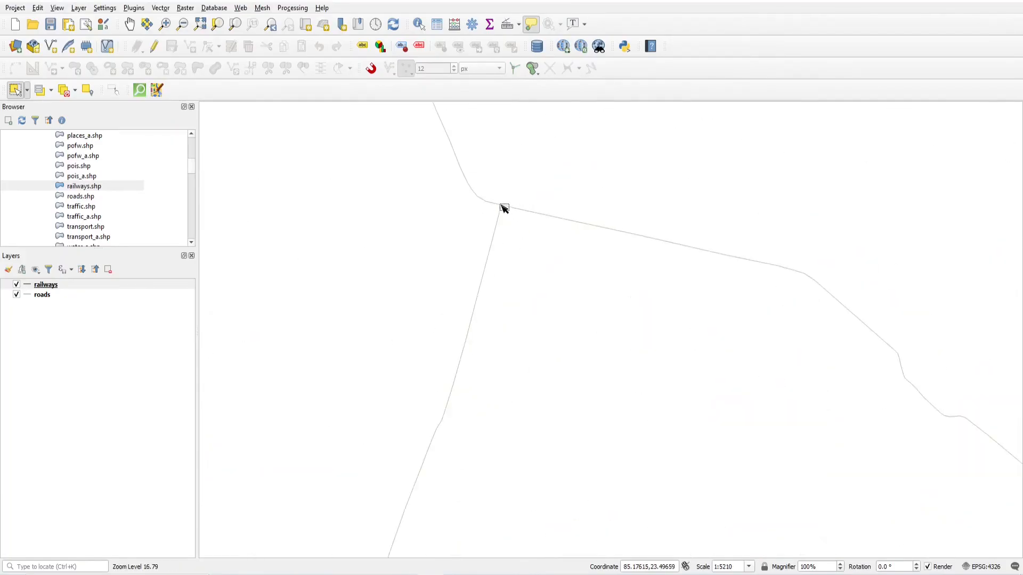
{"action": "right_click", "coordinate": [502, 209]}
{"action": "mouse_move", "coordinate": [522, 216]}
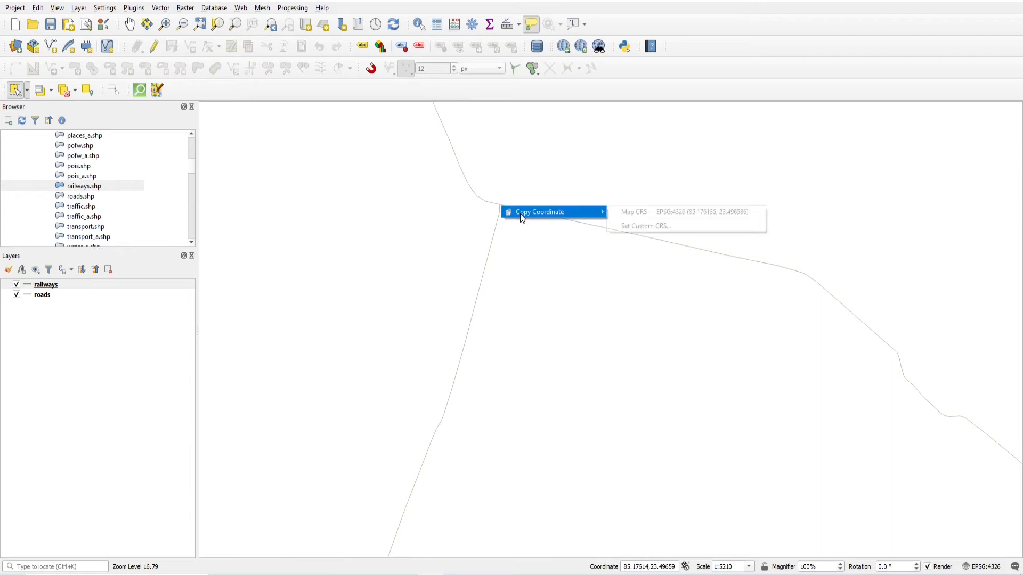
{"action": "left_click", "coordinate": [648, 214]}
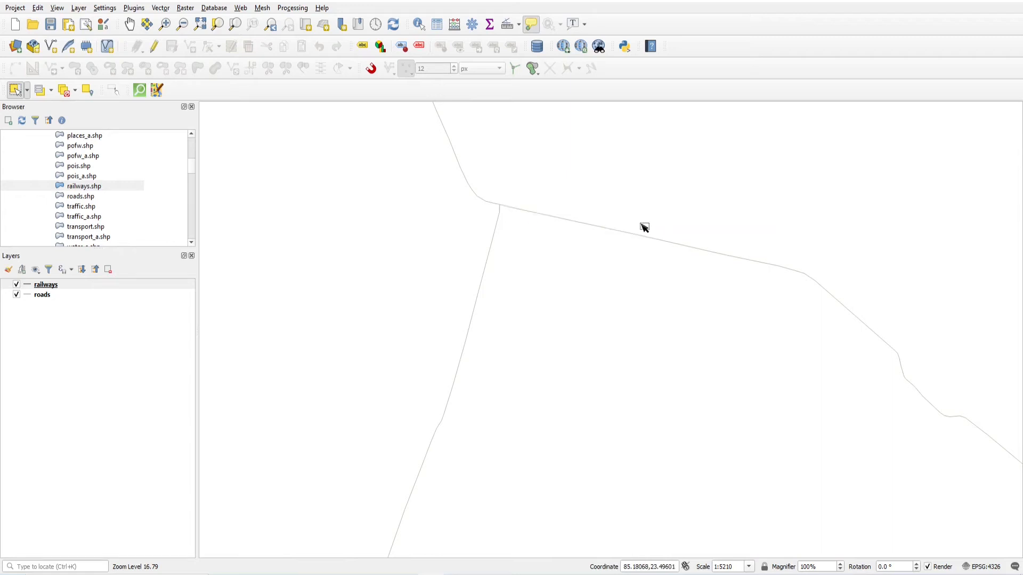
{"action": "key", "text": "alt+Tab"}
{"action": "key", "text": "Return"}
{"action": "key", "text": "ctrl+v"}
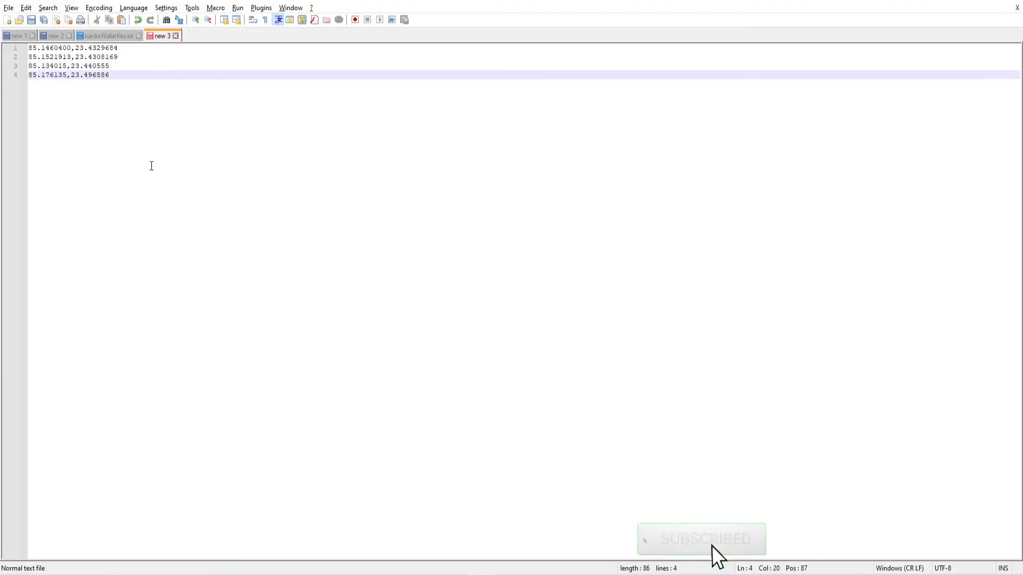
{"action": "key", "text": "Return"}
- Copy the map CRS coordinate 85.218760,23.449027 from the road area east of the village in QGIS and add it as line five in Notepad++
{"action": "key", "text": "alt+Tab"}
{"action": "scroll", "coordinate": [474, 311], "scroll_direction": "down", "scroll_amount": 5}
{"action": "scroll", "coordinate": [390, 374], "scroll_direction": "up", "scroll_amount": 2}
{"action": "scroll", "coordinate": [381, 327], "scroll_direction": "up", "scroll_amount": 1}
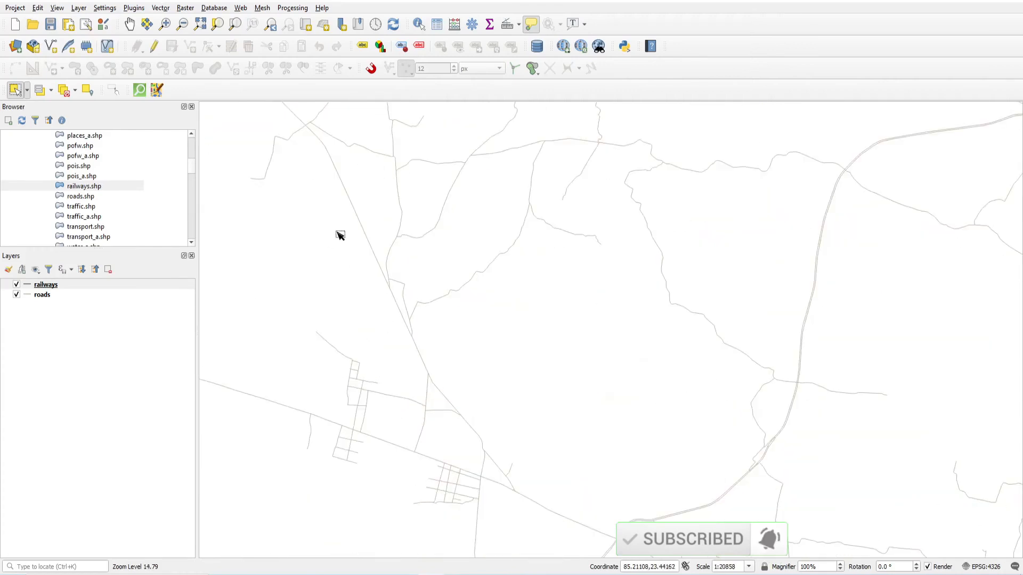
{"action": "scroll", "coordinate": [454, 211], "scroll_direction": "down", "scroll_amount": 2}
{"action": "scroll", "coordinate": [430, 228], "scroll_direction": "up", "scroll_amount": 3}
{"action": "right_click", "coordinate": [580, 247]}
{"action": "mouse_move", "coordinate": [639, 253]}
{"action": "left_click", "coordinate": [699, 254]}
{"action": "key", "text": "alt+Tab"}
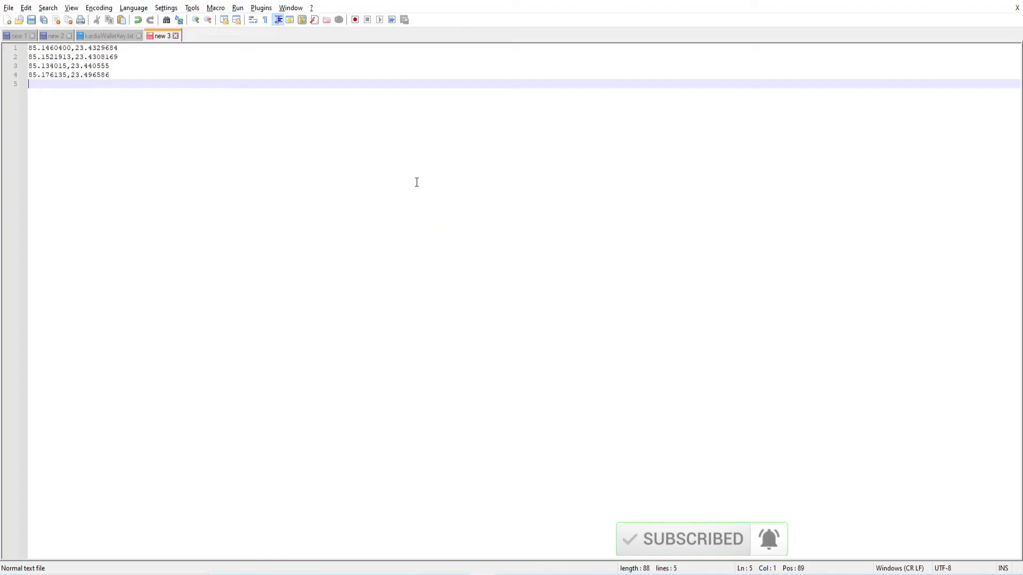
{"action": "key", "text": "ctrl+v"}
{"action": "key", "text": "Return"}
- Copy the EPSG:4326 coordinate of the road fork west of the highway in QGIS and add it as the sixth line in Notepad++
{"action": "key", "text": "alt+Tab"}
{"action": "scroll", "coordinate": [647, 435], "scroll_direction": "down", "scroll_amount": 2}
{"action": "scroll", "coordinate": [687, 221], "scroll_direction": "up", "scroll_amount": 2}
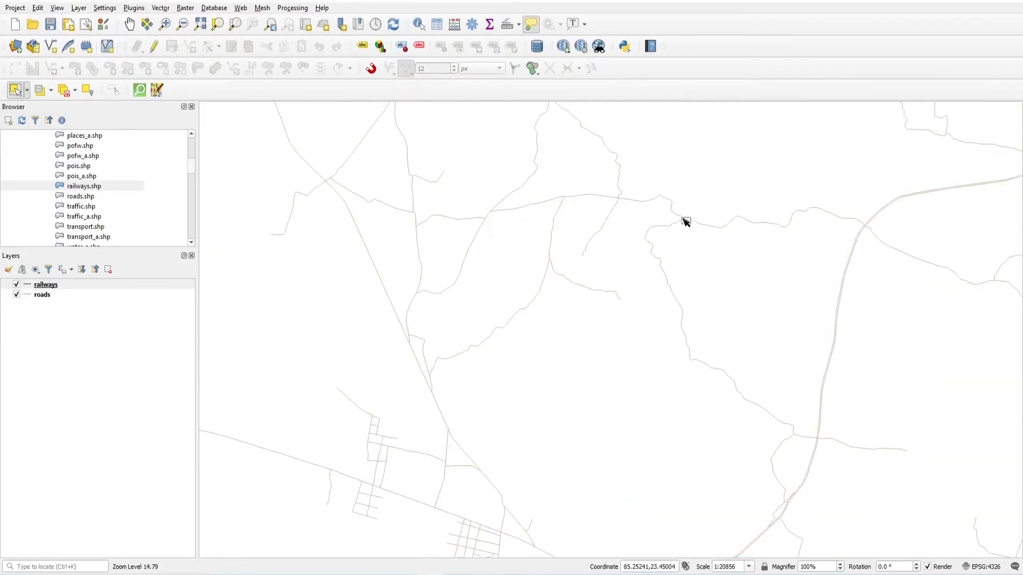
{"action": "right_click", "coordinate": [684, 220]}
{"action": "mouse_move", "coordinate": [705, 229]}
{"action": "left_click", "coordinate": [831, 223]}
{"action": "key", "text": "alt+Tab"}
{"action": "key", "text": "ctrl+v"}
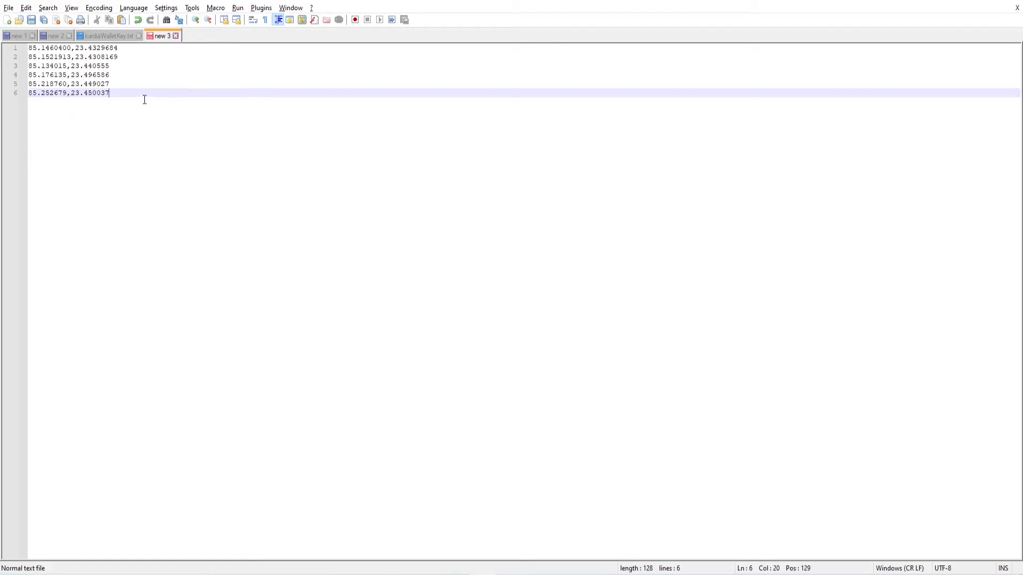
- Return to QGIS and set the project coordinate reference system to WGS 84 / India NSF LCC, EPSG:7755
{"action": "key", "text": "alt+Tab"}
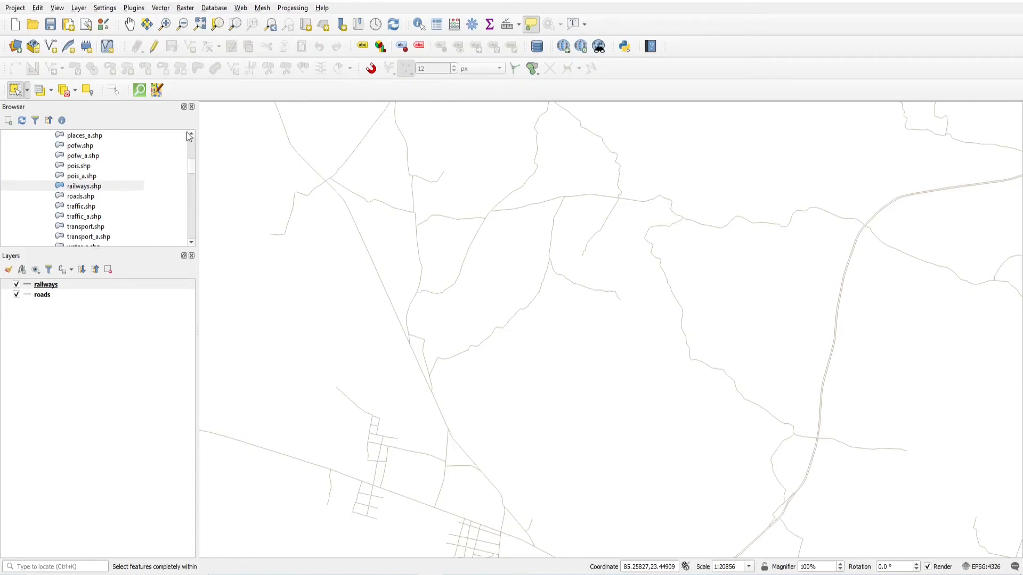
{"action": "scroll", "coordinate": [442, 324], "scroll_direction": "down", "scroll_amount": 3}
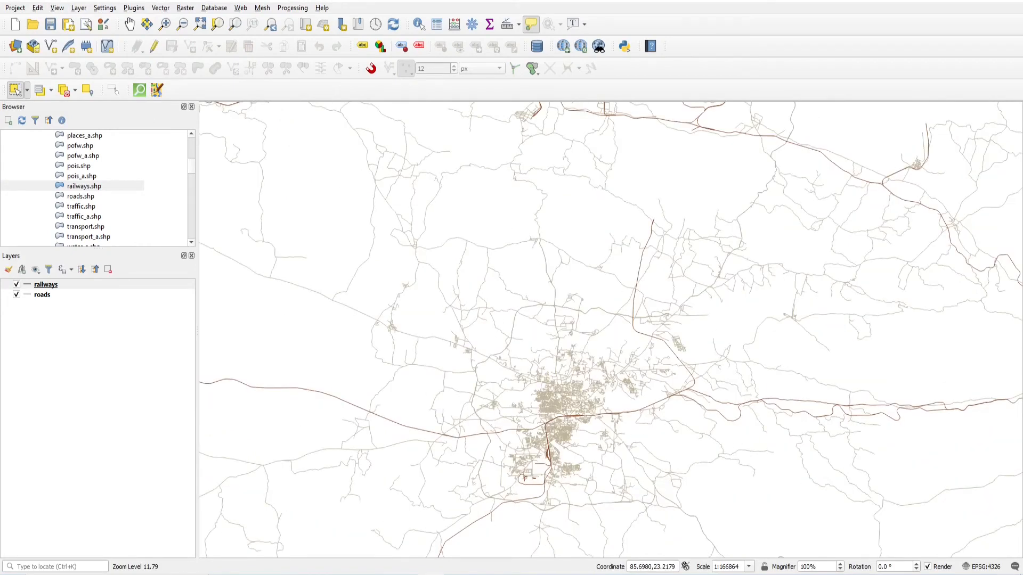
{"action": "left_click", "coordinate": [995, 568]}
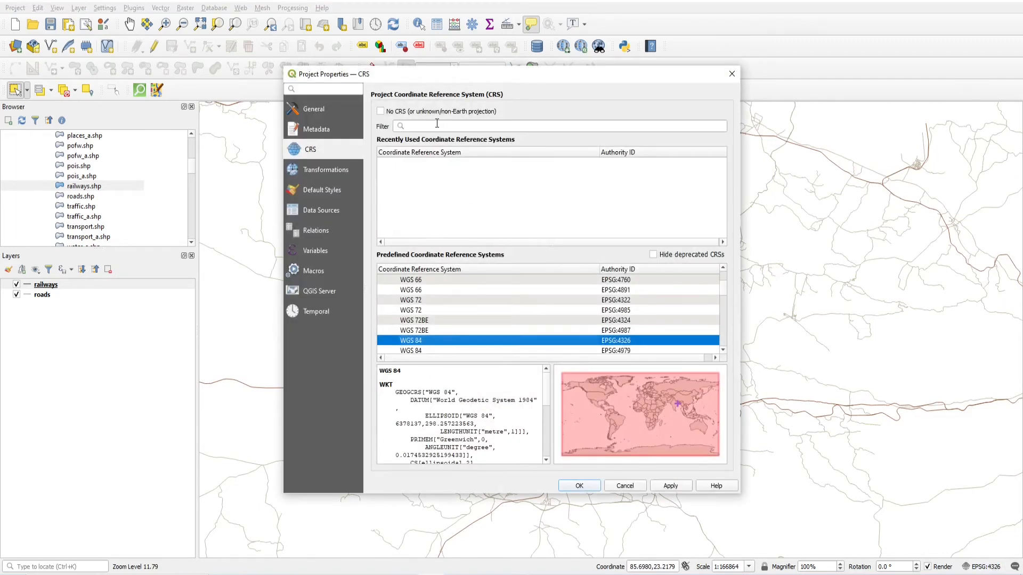
{"action": "left_click", "coordinate": [437, 125]}
{"action": "type", "text": "7755"}
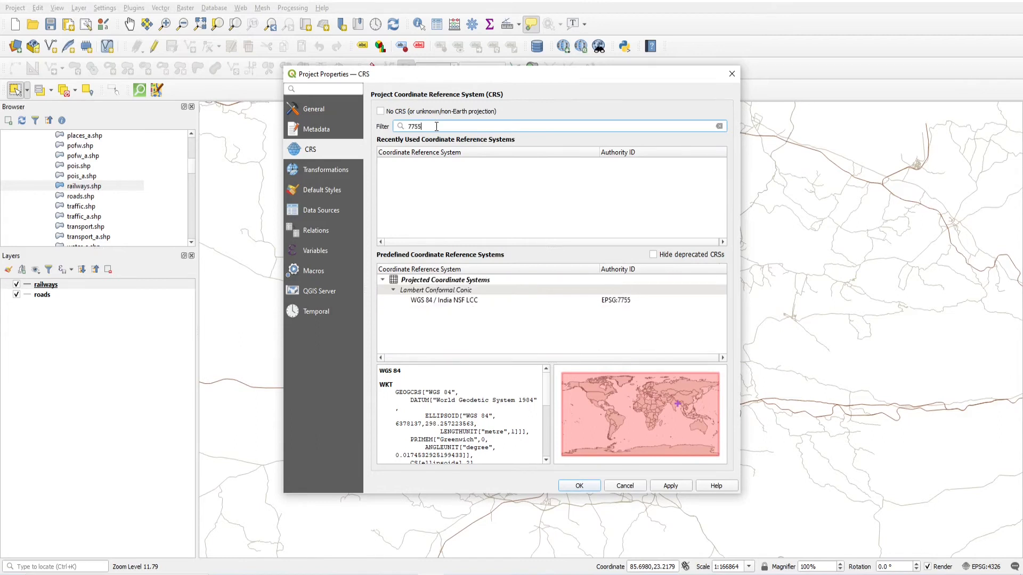
{"action": "key", "text": "Return"}
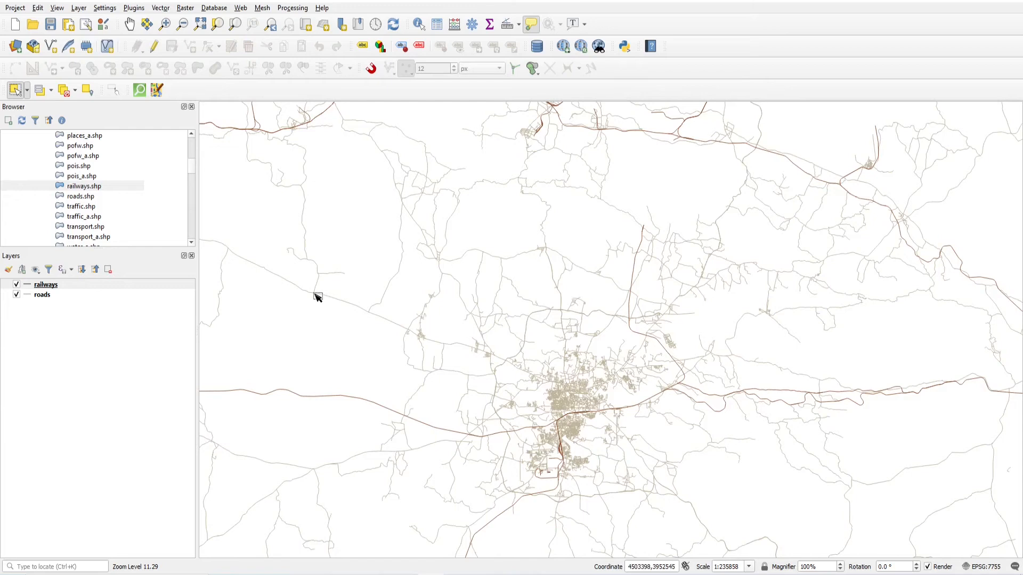
- Review the coordinate copy options under EPSG:7755, and set the project coordinate reference system back to WGS 84, EPSG:4326
{"action": "right_click", "coordinate": [318, 297]}
{"action": "mouse_move", "coordinate": [383, 301]}
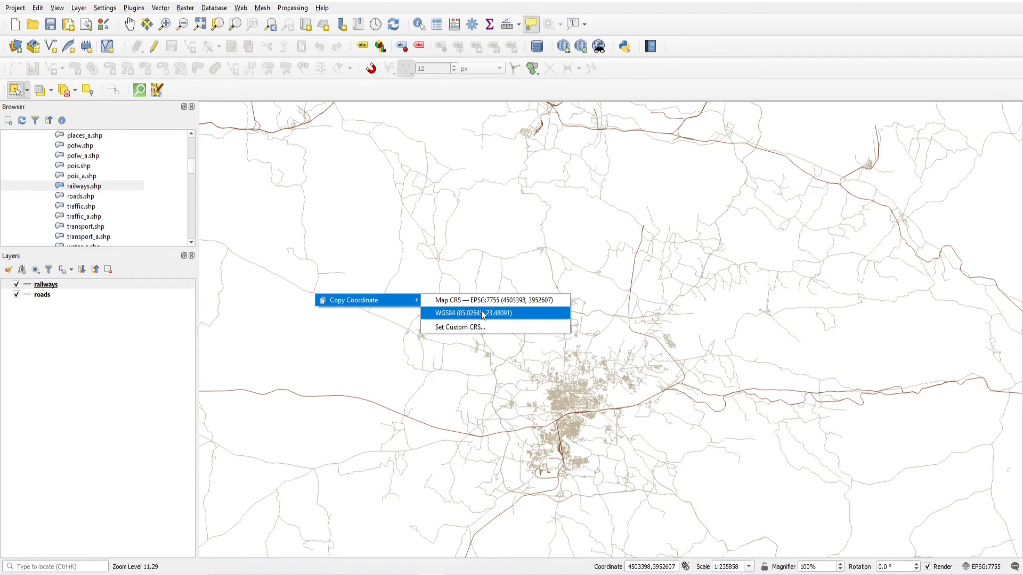
{"action": "left_click", "coordinate": [984, 566]}
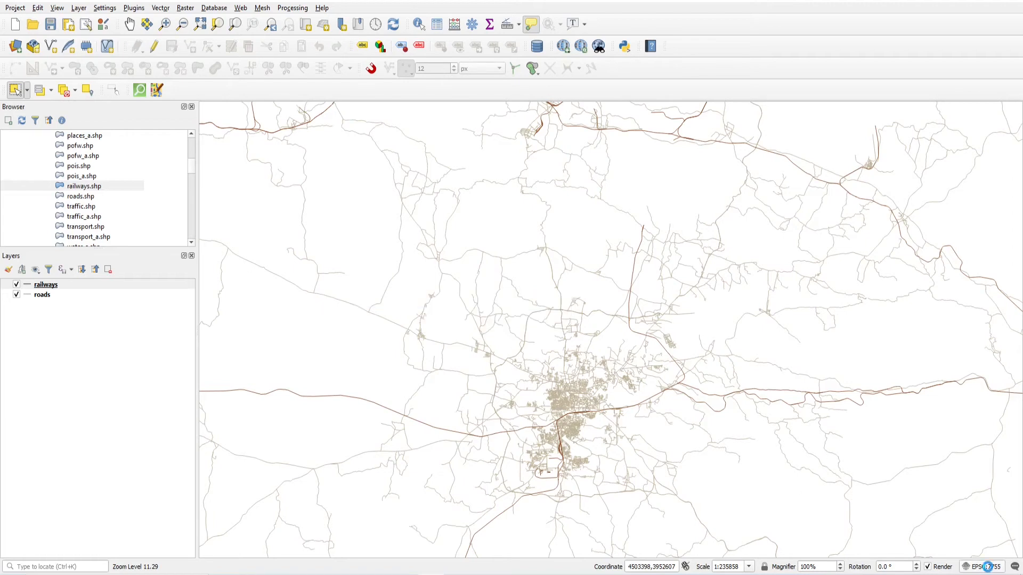
{"action": "left_click", "coordinate": [402, 171]}
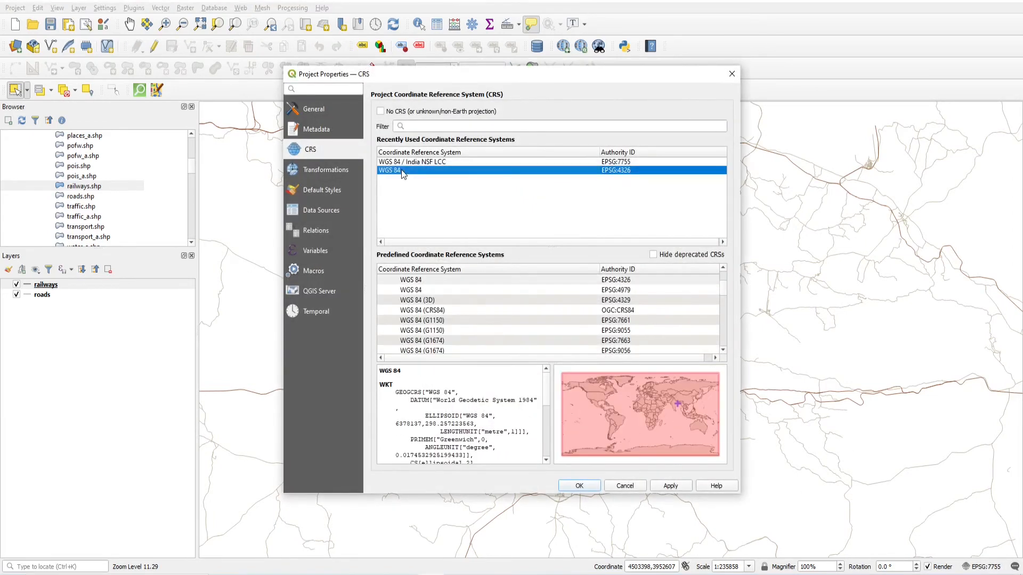
{"action": "left_click", "coordinate": [580, 486]}
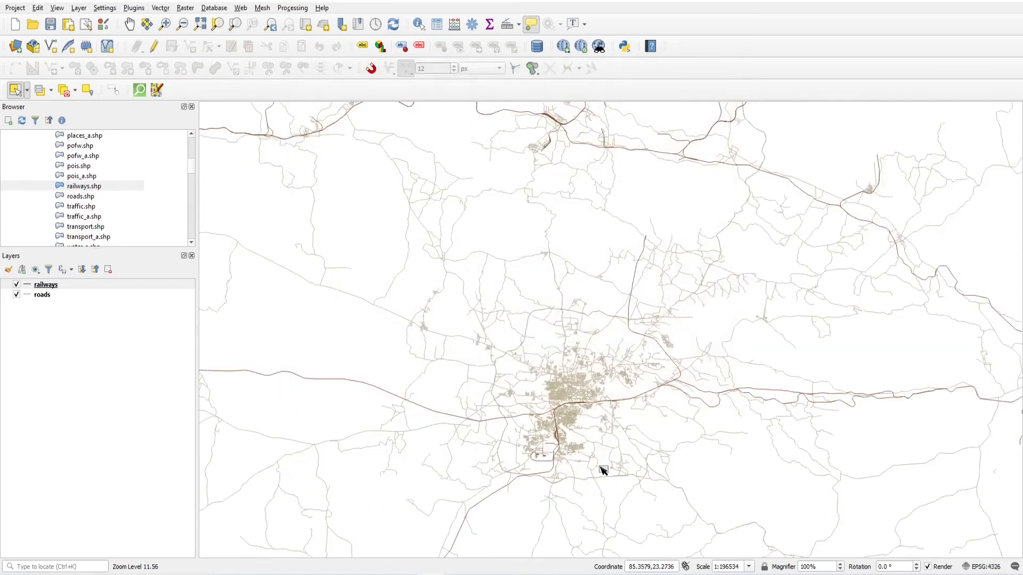
- Copy the EPSG:4326 map CRS coordinate of a point just northwest of the dense city road network
{"action": "right_click", "coordinate": [508, 356]}
{"action": "mouse_move", "coordinate": [548, 360]}
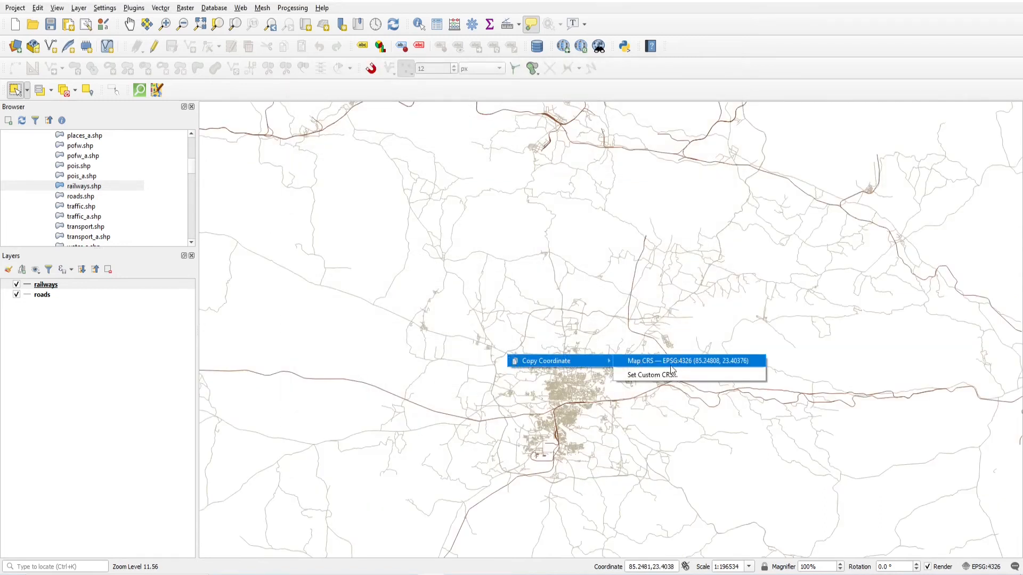
{"action": "left_click", "coordinate": [720, 364]}
{"action": "scroll", "coordinate": [505, 248], "scroll_direction": "down", "scroll_amount": 2}
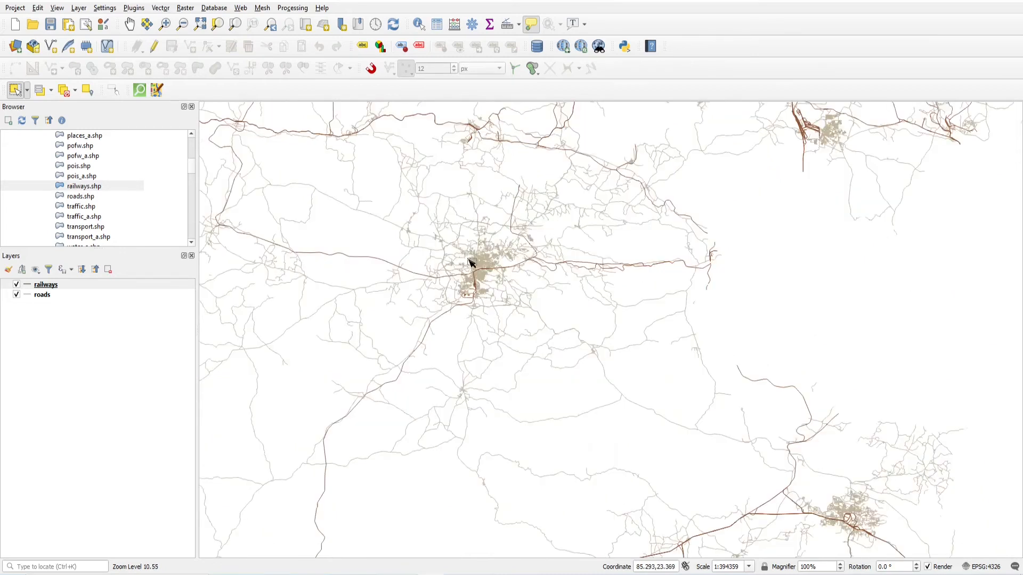
{"action": "scroll", "coordinate": [501, 249], "scroll_direction": "up", "scroll_amount": 4}
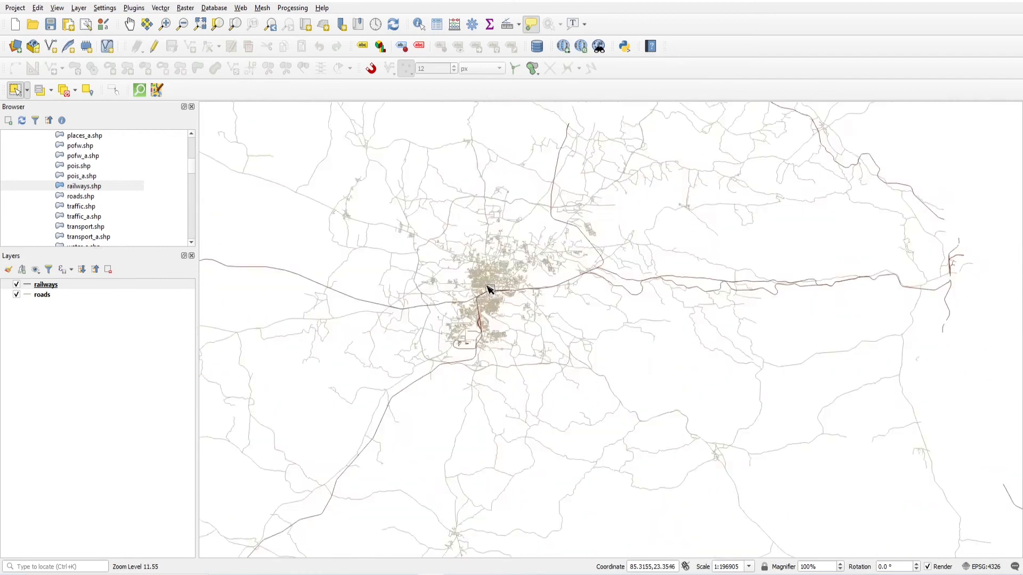
{"action": "scroll", "coordinate": [486, 285], "scroll_direction": "down", "scroll_amount": 3}
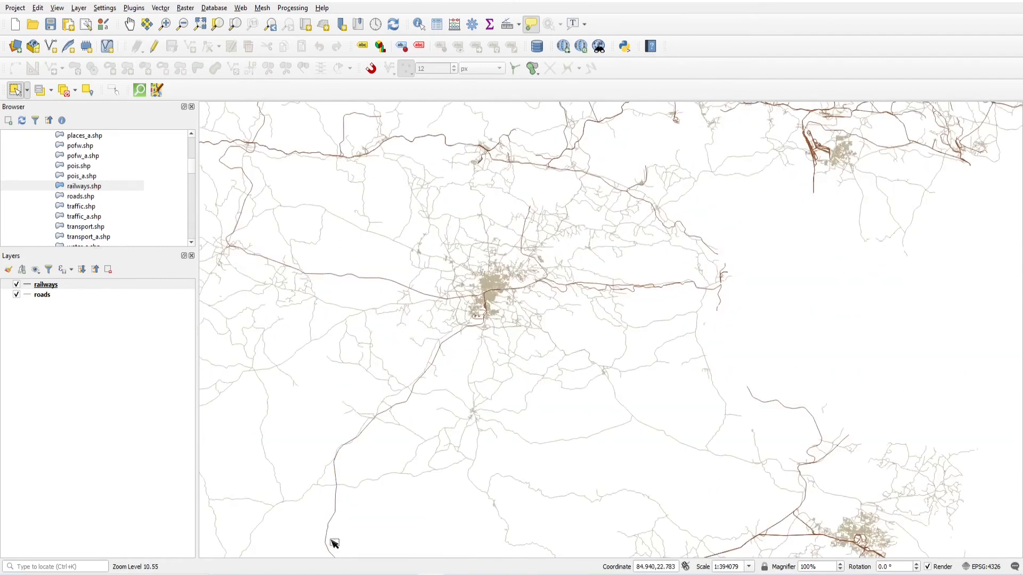
- Switch to Notepad++ and save the coordinate list as points2plot.csv in the BasicQGIS_Data\Jharkhand\my_shapes folder on drive D
{"action": "left_click", "coordinate": [433, 574]}
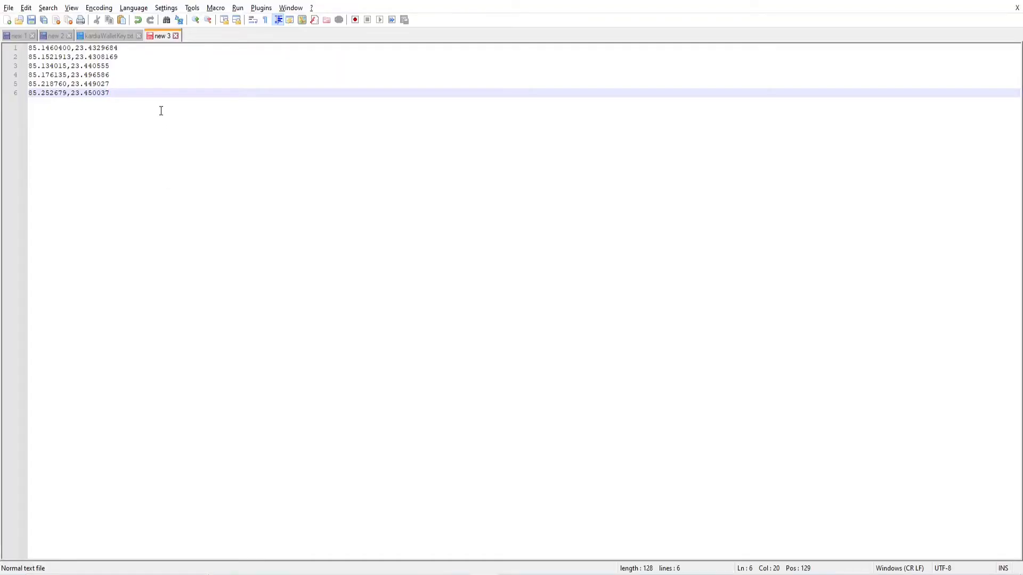
{"action": "key", "text": "ctrl+s"}
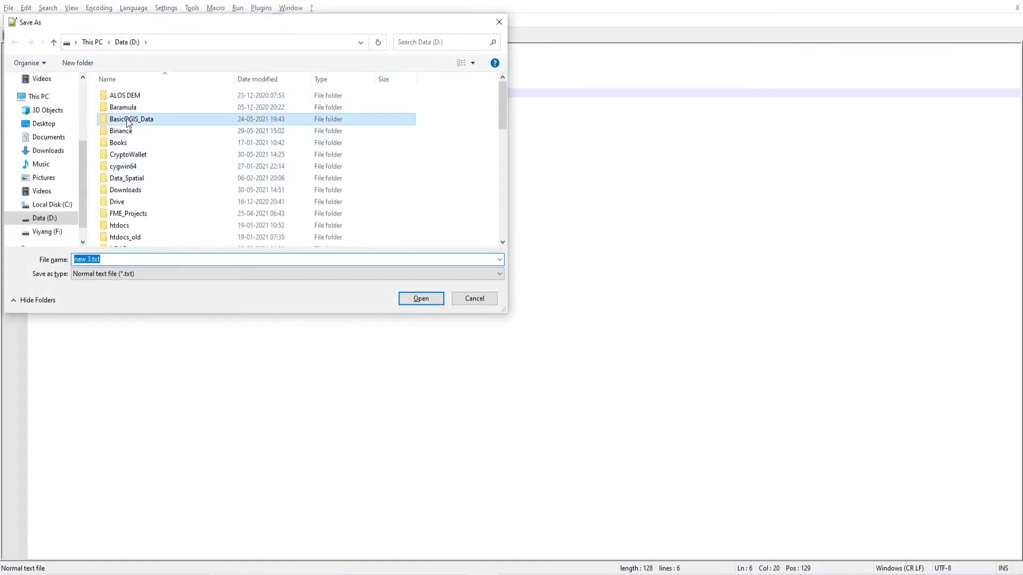
{"action": "double_click", "coordinate": [128, 119]}
{"action": "double_click", "coordinate": [133, 131]}
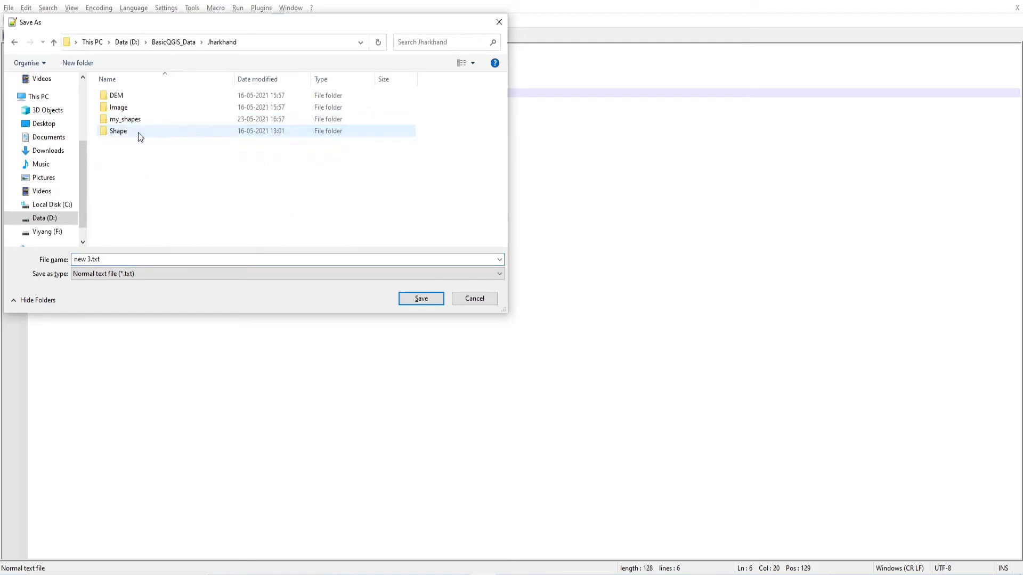
{"action": "left_click", "coordinate": [111, 259]}
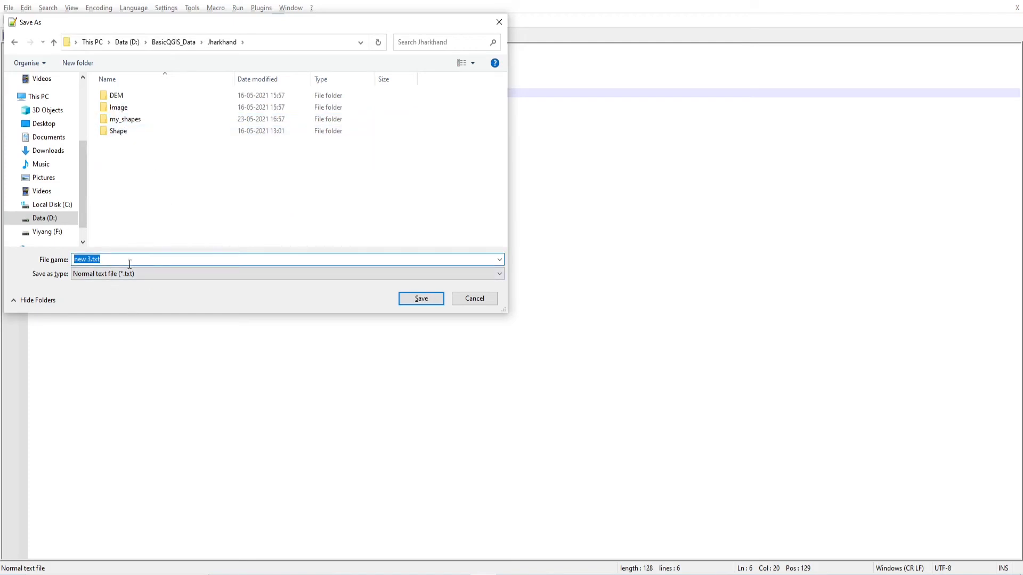
{"action": "double_click", "coordinate": [135, 119]}
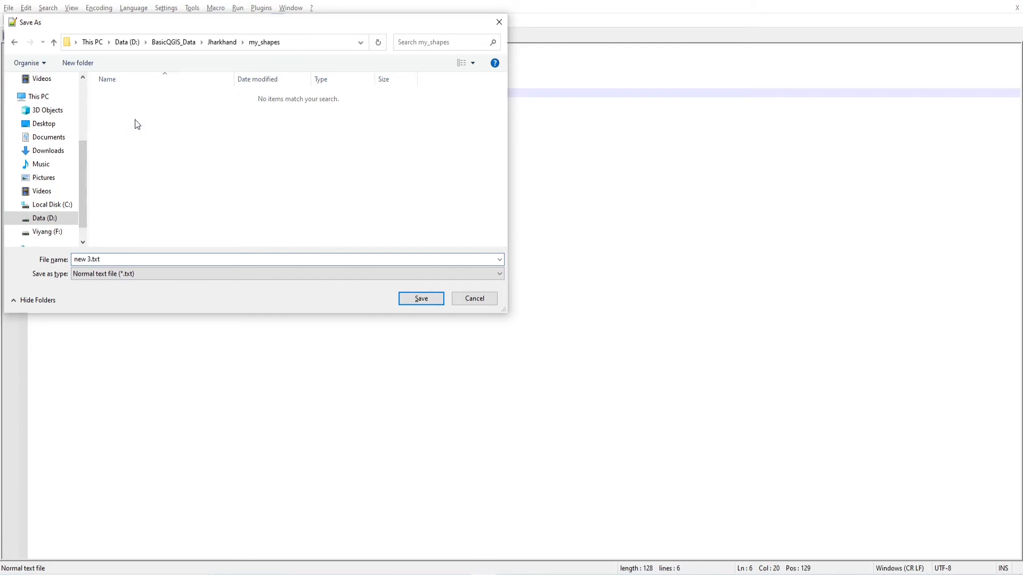
{"action": "left_click", "coordinate": [106, 261]}
{"action": "type", "text": "point"}
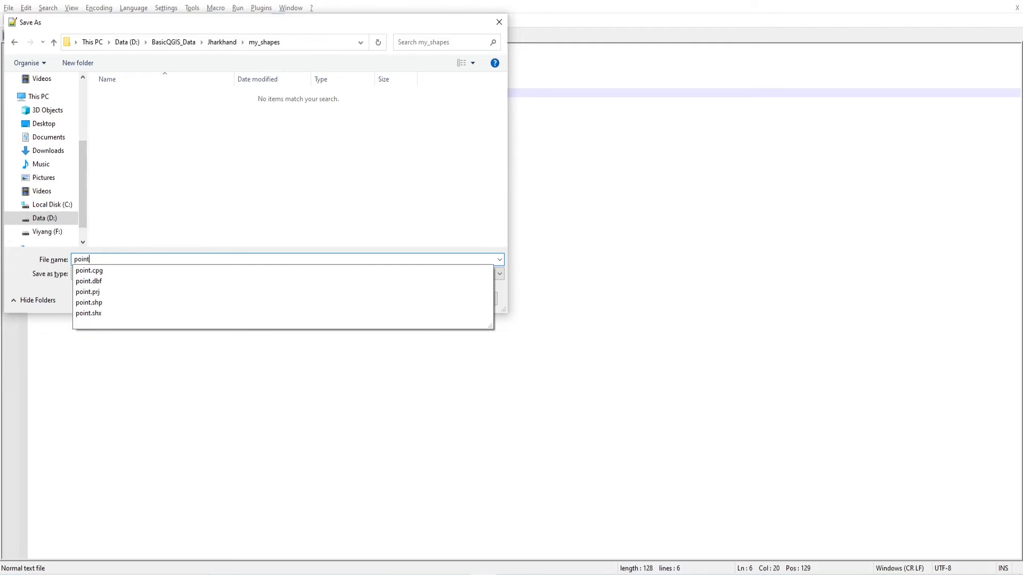
{"action": "type", "text": "s2plot.csv"}
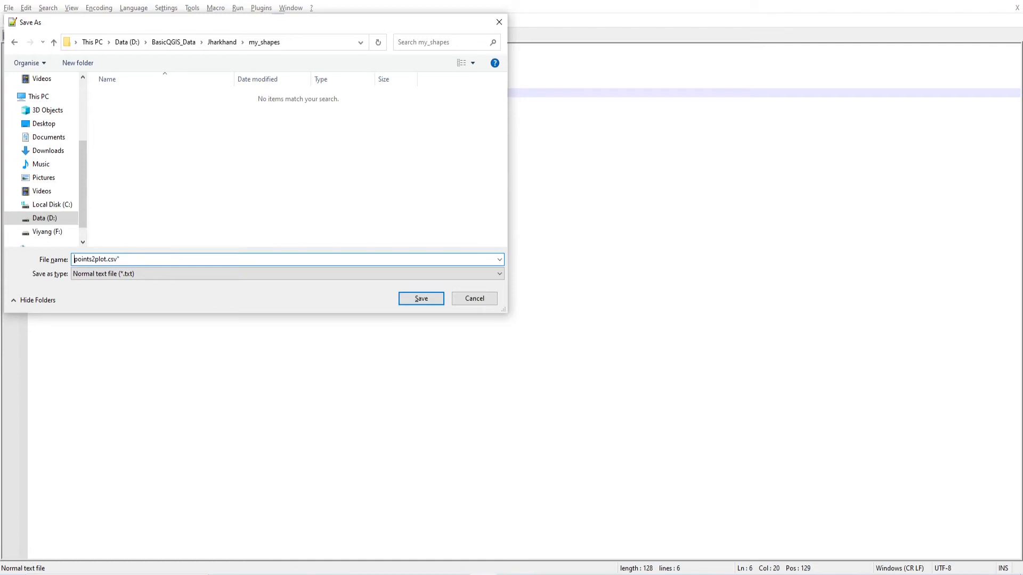
{"action": "type", "text": "\""}
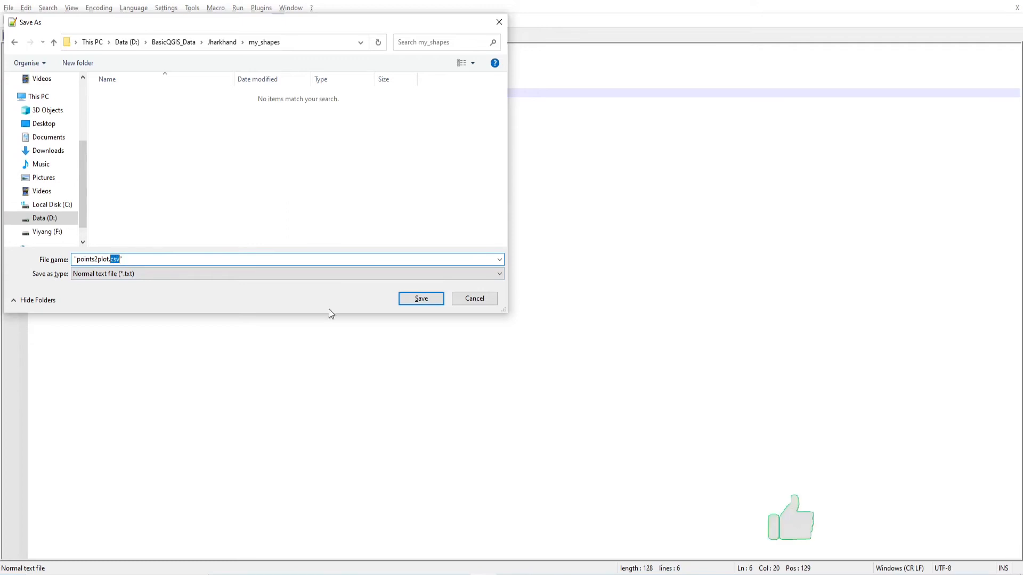
{"action": "left_click", "coordinate": [417, 303]}
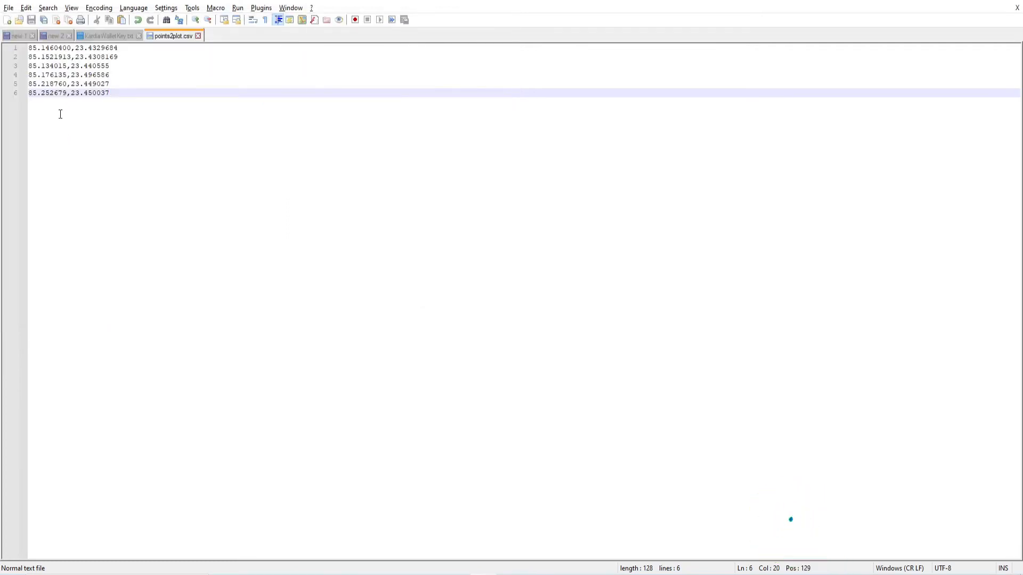
- Insert the header line long,lat above the coordinates, and save and close points2plot.csv
{"action": "left_click", "coordinate": [30, 48]}
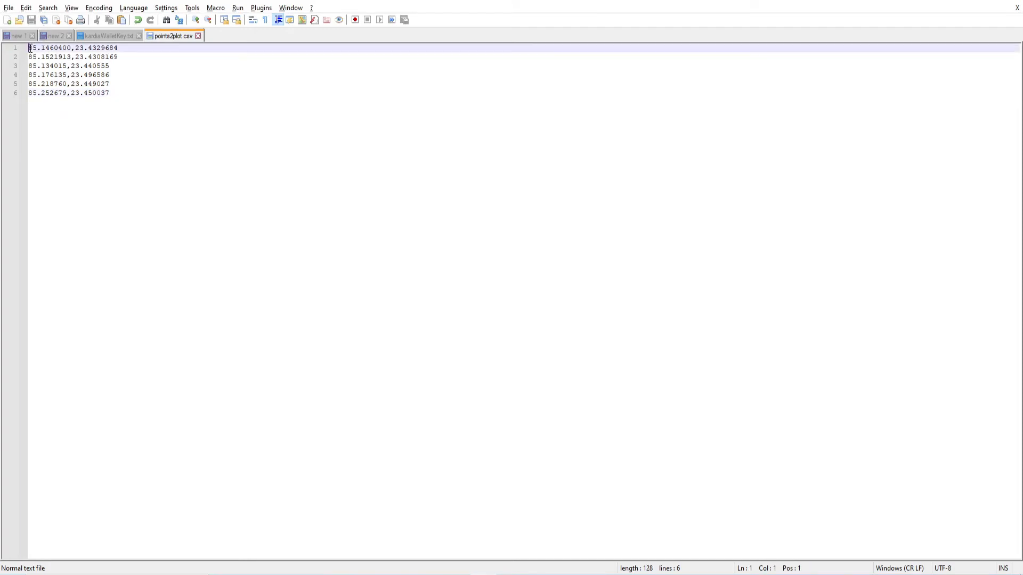
{"action": "key", "text": "Return"}
{"action": "key", "text": "Up"}
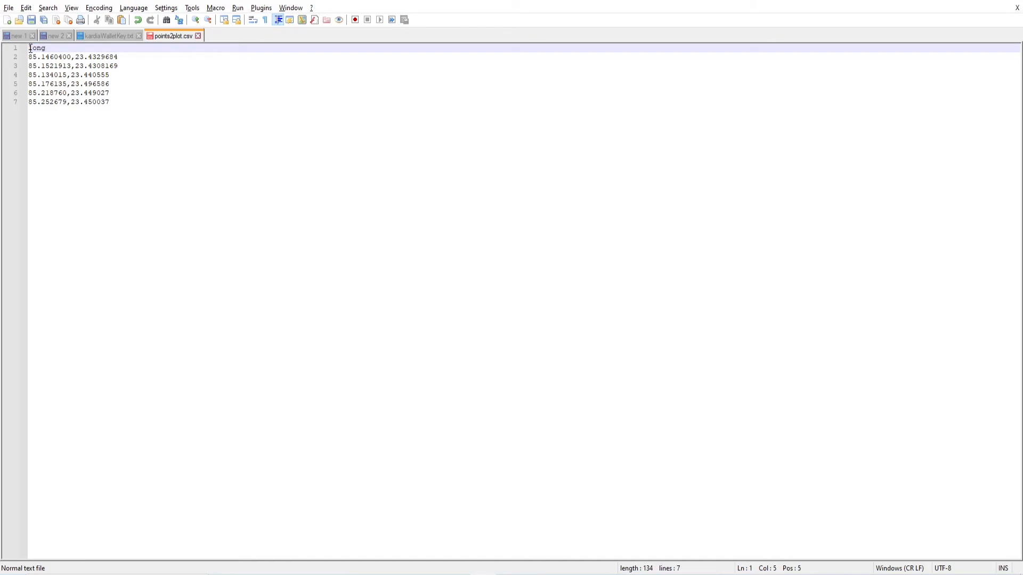
{"action": "type", "text": "long,lat"}
{"action": "left_click", "coordinate": [182, 211]}
{"action": "key", "text": "ctrl+a"}
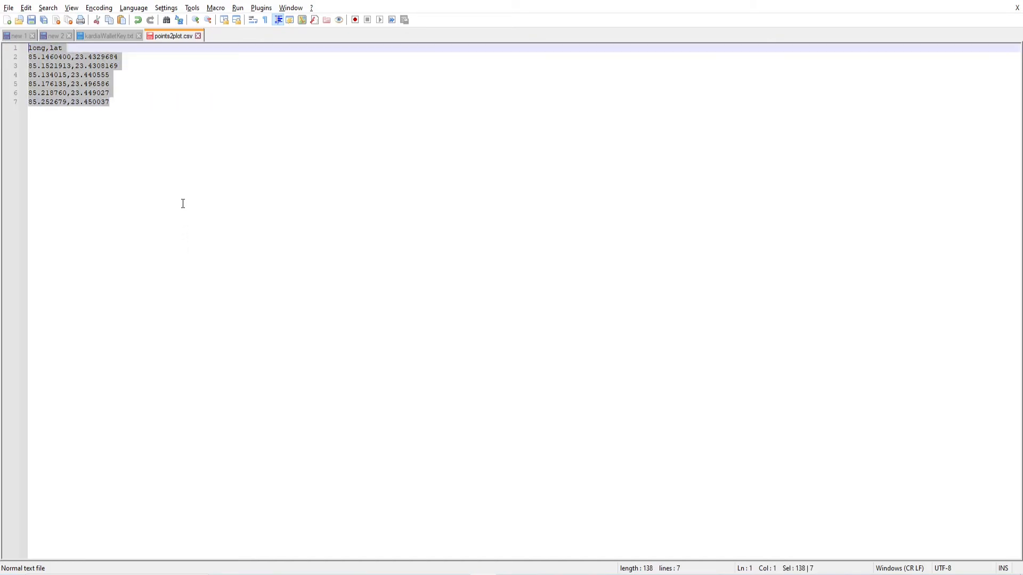
{"action": "left_click", "coordinate": [173, 170]}
{"action": "left_click", "coordinate": [198, 35]}
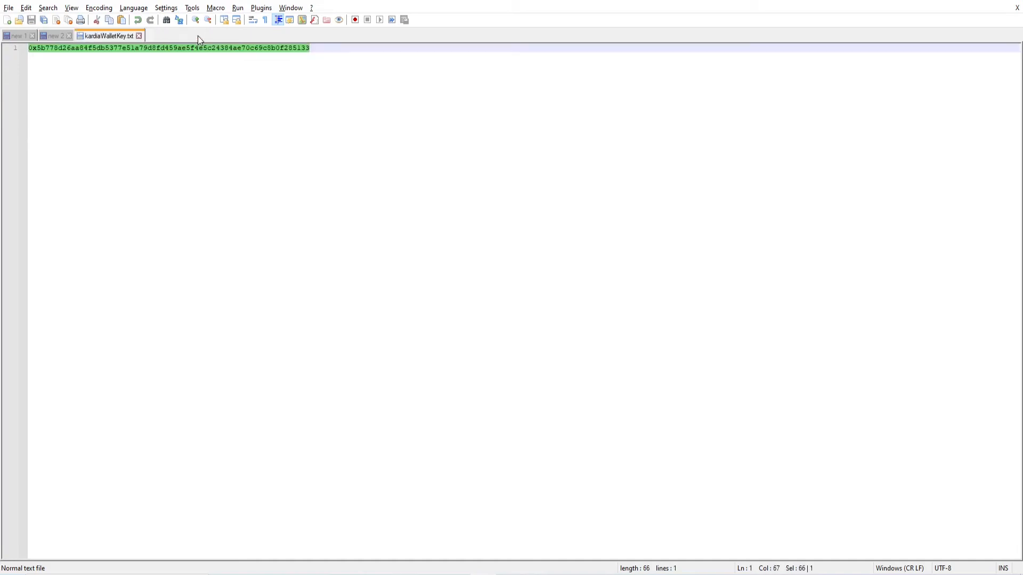
- Return to QGIS and choose points2plot.csv from the my_shapes folder as the source for a new delimited text layer
{"action": "left_click", "coordinate": [963, 1]}
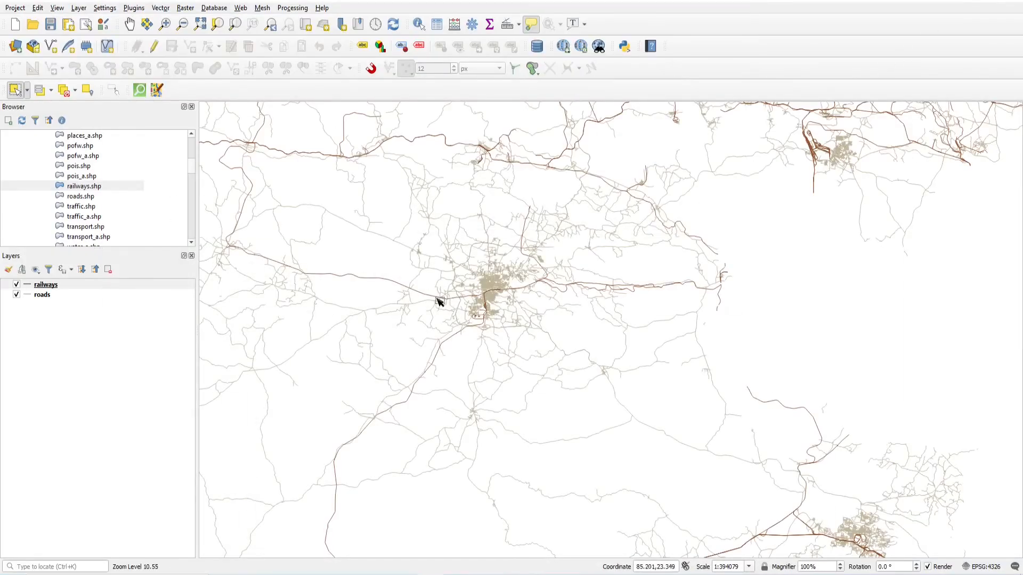
{"action": "left_click", "coordinate": [78, 8]}
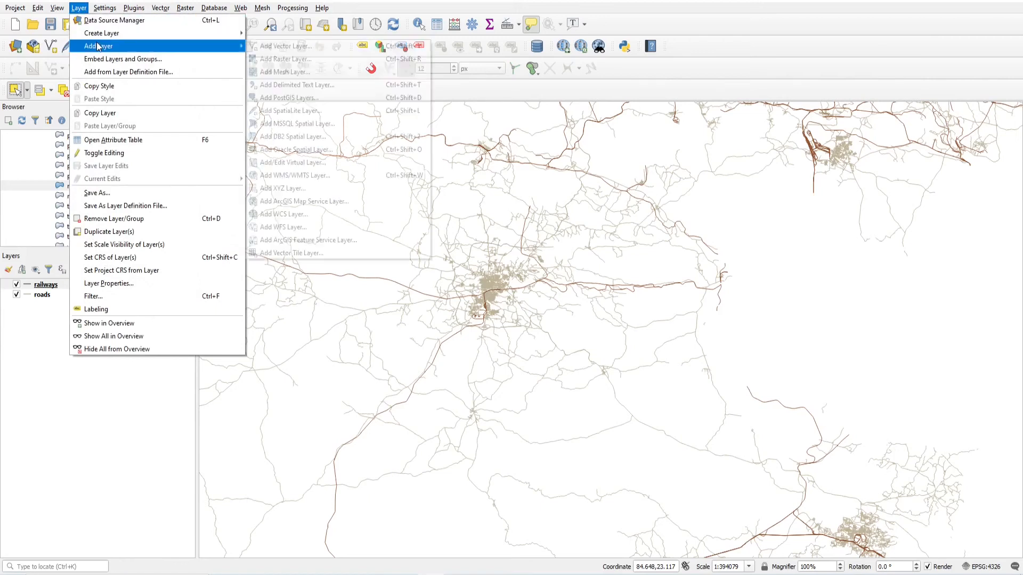
{"action": "mouse_move", "coordinate": [106, 46]}
{"action": "left_click", "coordinate": [305, 87]}
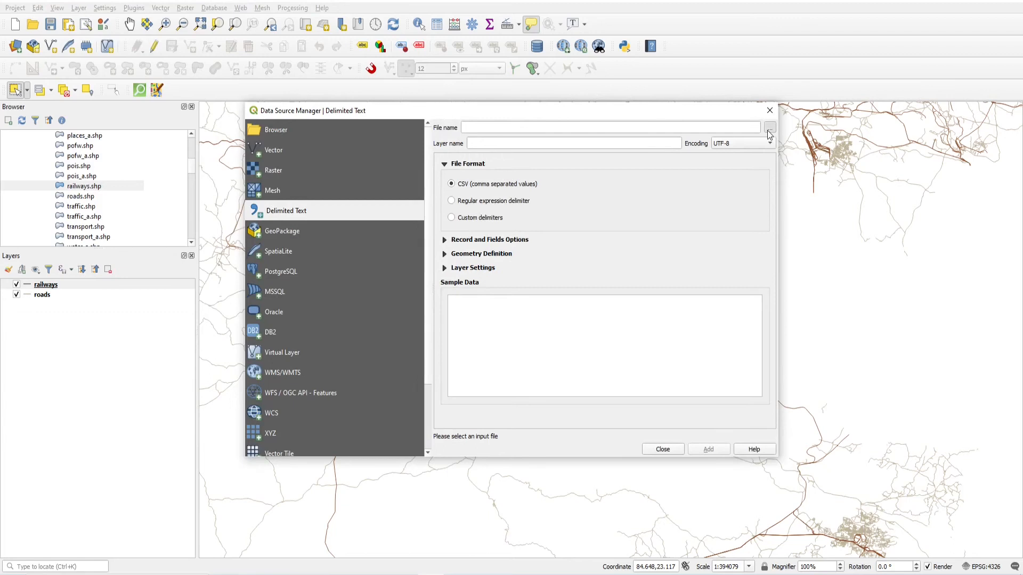
{"action": "left_click", "coordinate": [769, 129]}
{"action": "left_click", "coordinate": [381, 203]}
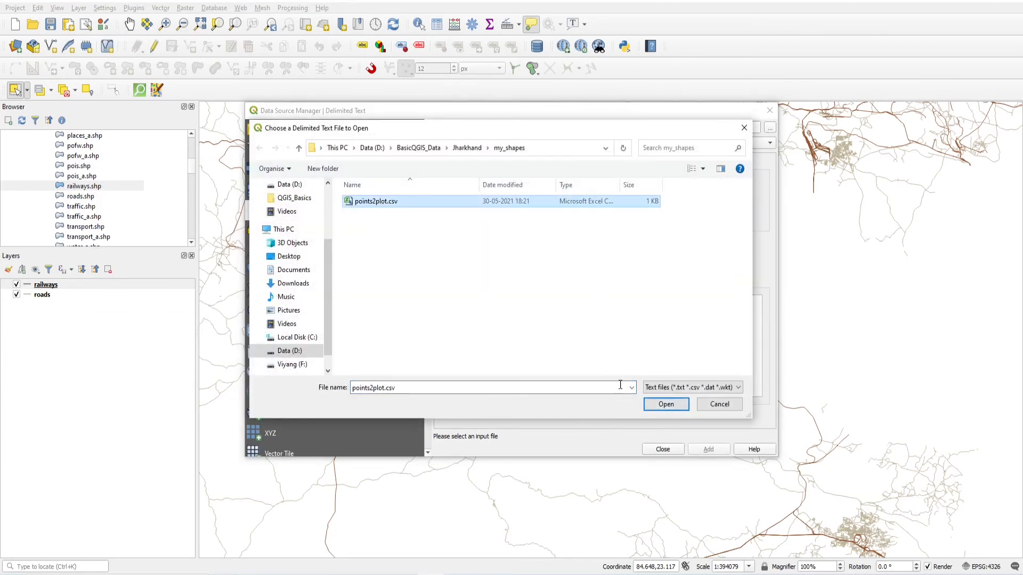
{"action": "left_click", "coordinate": [666, 405]}
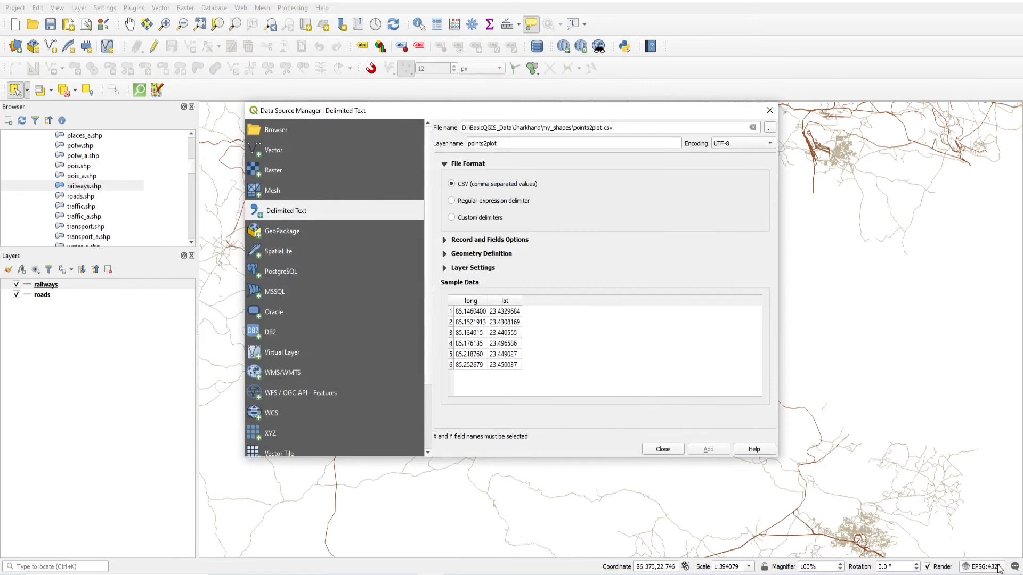
- Preview the sample data without treating the first record as field names, and turn that record option back on
{"action": "left_click_drag", "start_coordinate": [516, 112], "coordinate": [416, 109]}
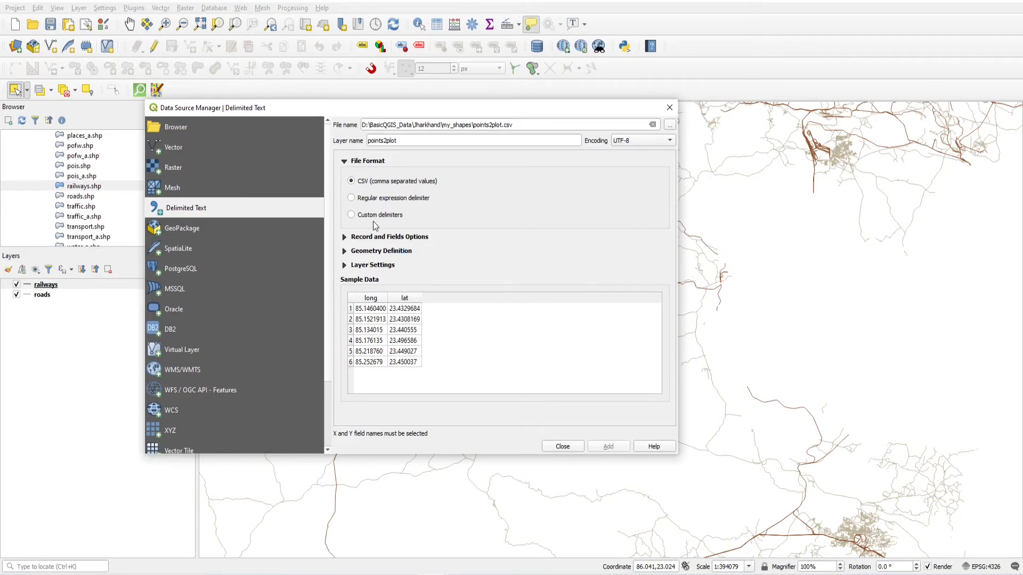
{"action": "left_click", "coordinate": [345, 239]}
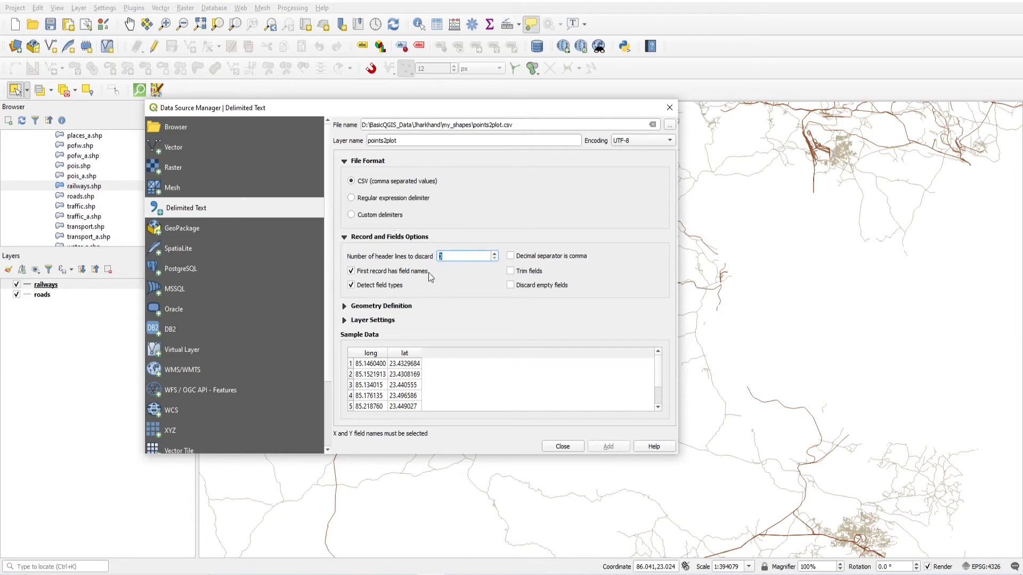
{"action": "left_click", "coordinate": [437, 276]}
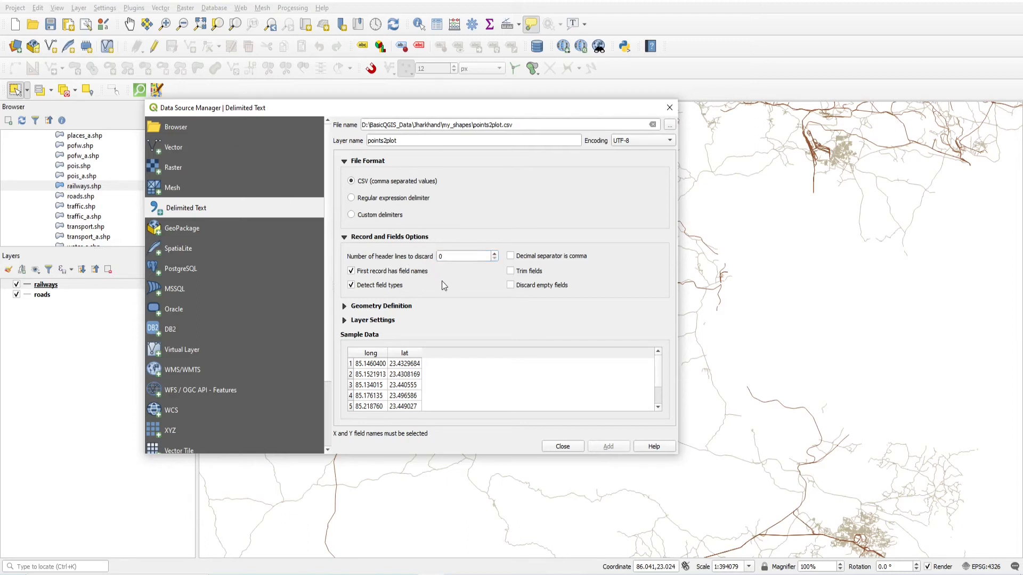
{"action": "left_click", "coordinate": [352, 272]}
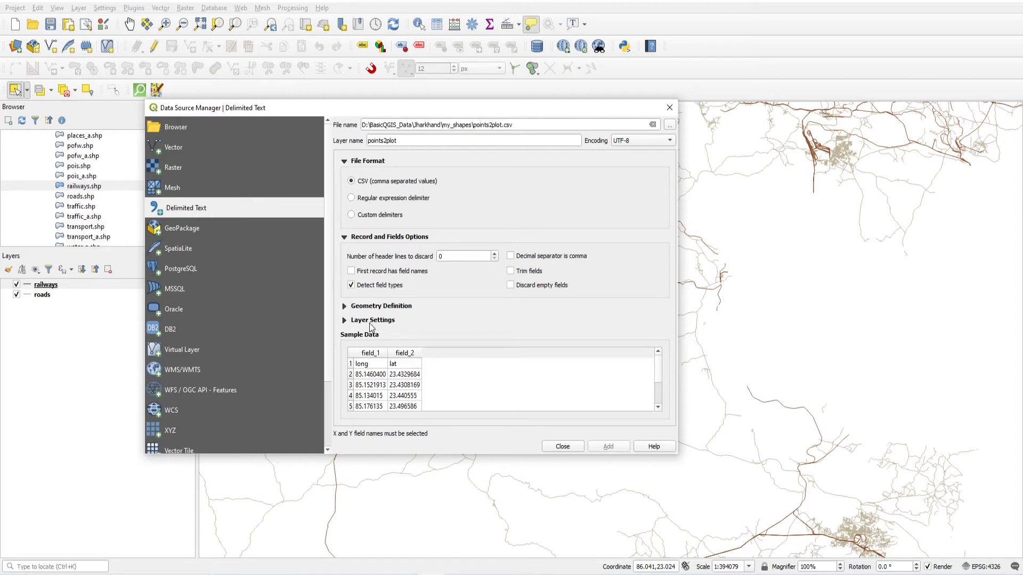
{"action": "left_click", "coordinate": [351, 272]}
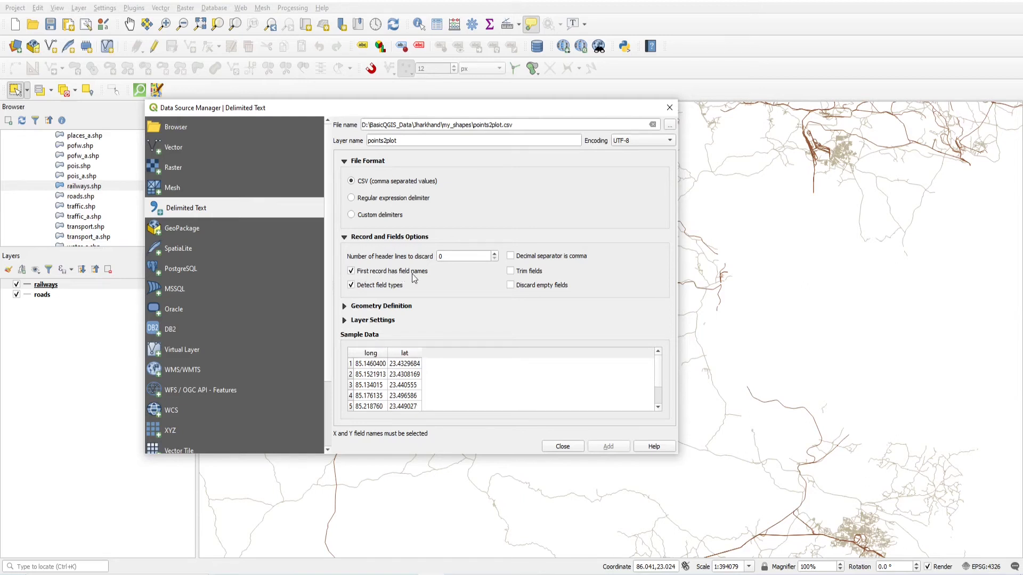
- Define the layer's point geometry with long as the X field and lat as the Y field
{"action": "left_click", "coordinate": [344, 306]}
{"action": "scroll", "coordinate": [446, 294], "scroll_direction": "down", "scroll_amount": 1}
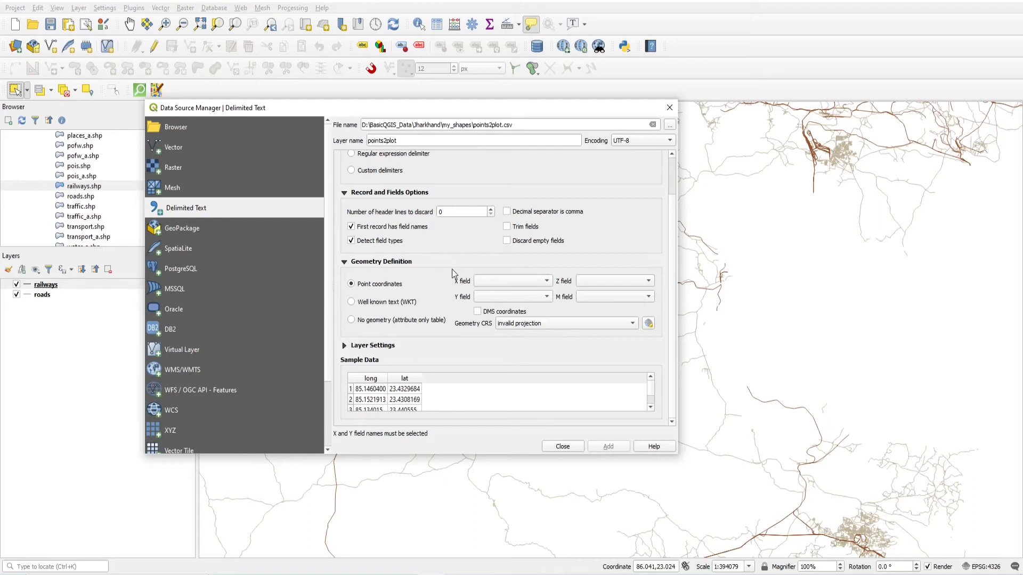
{"action": "left_click", "coordinate": [485, 284]}
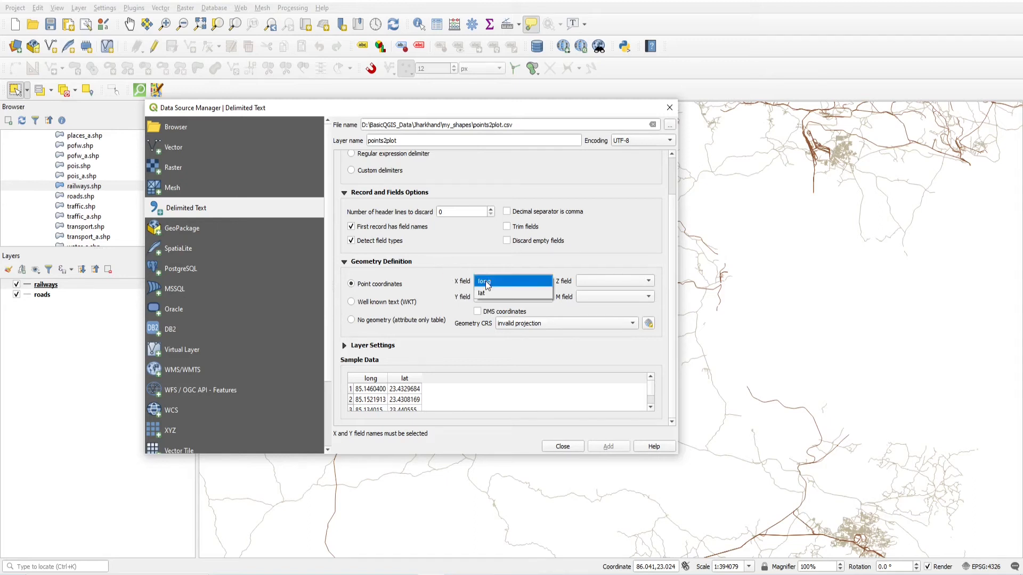
{"action": "left_click", "coordinate": [486, 288]}
{"action": "left_click", "coordinate": [497, 296]}
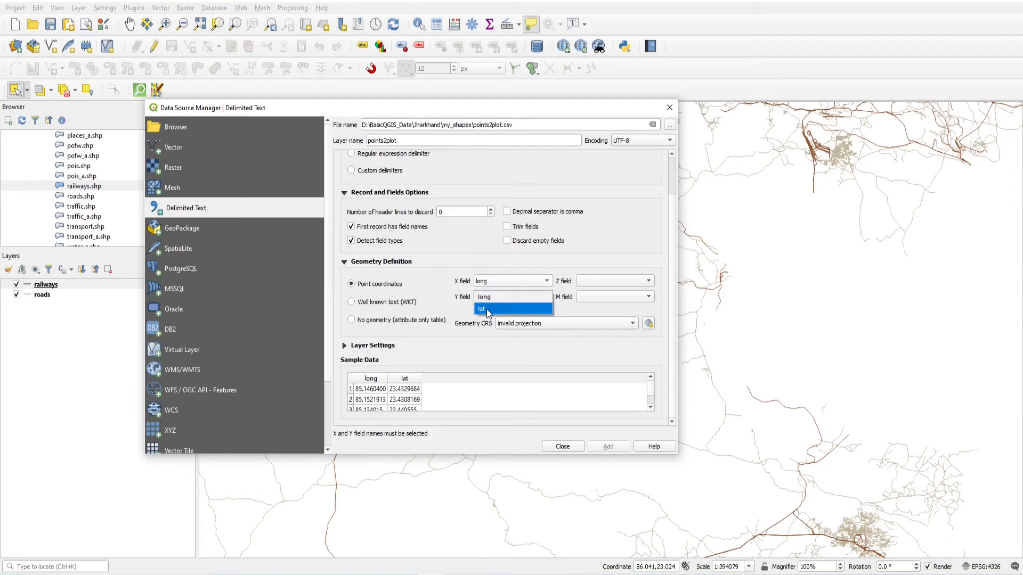
{"action": "left_click", "coordinate": [497, 313]}
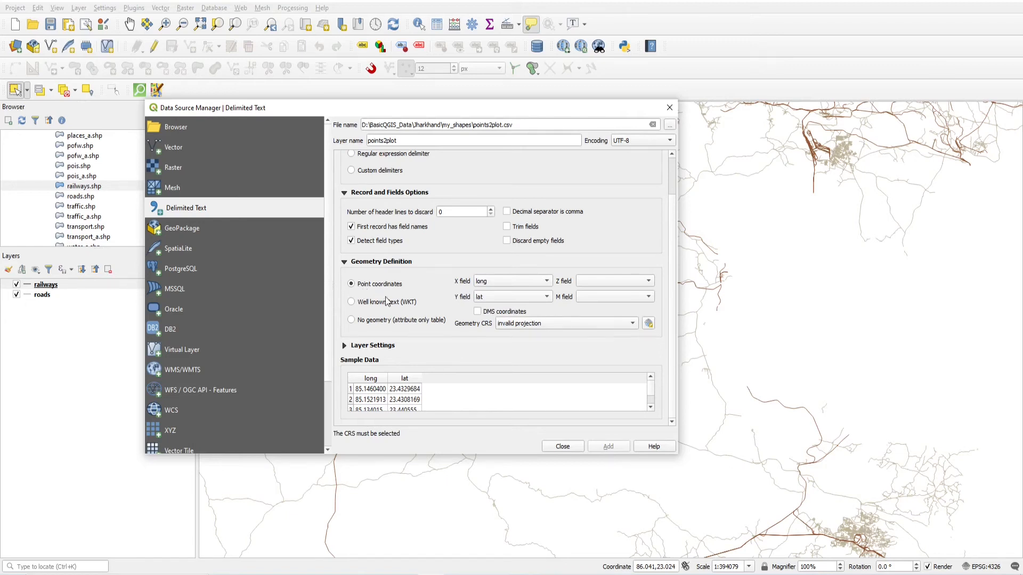
- Set the geometry CRS to the project CRS EPSG:4326 - WGS 84 and add the points2plot layer to the map
{"action": "left_click", "coordinate": [536, 329]}
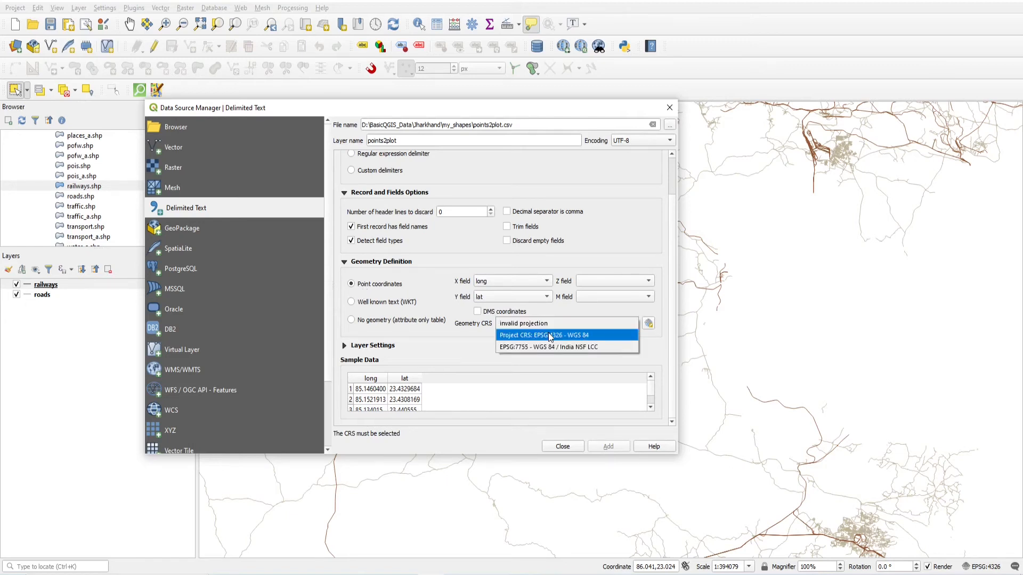
{"action": "left_click", "coordinate": [551, 335]}
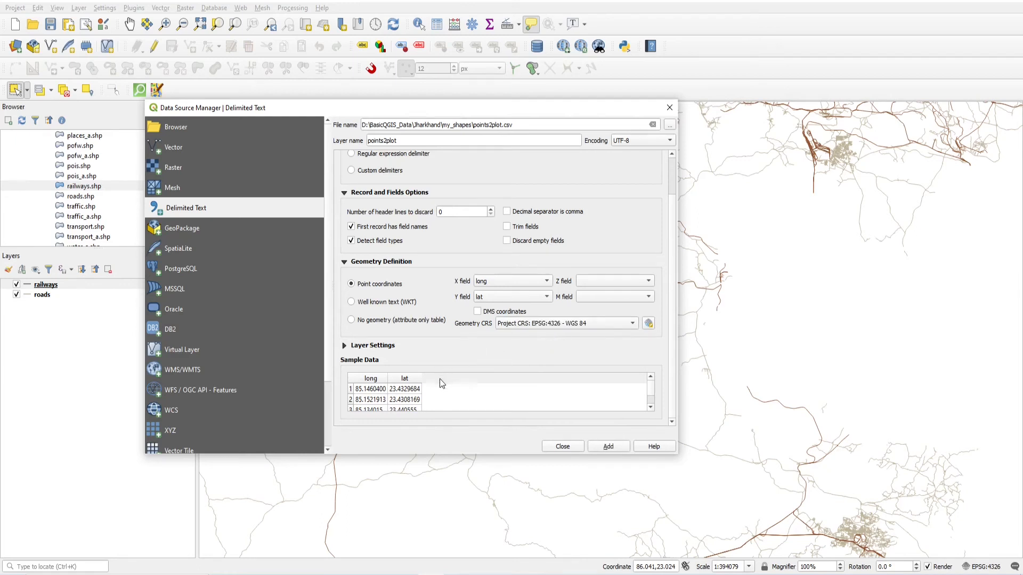
{"action": "scroll", "coordinate": [440, 382], "scroll_direction": "down", "scroll_amount": 1}
{"action": "left_click", "coordinate": [345, 346]}
{"action": "scroll", "coordinate": [417, 338], "scroll_direction": "down", "scroll_amount": 1}
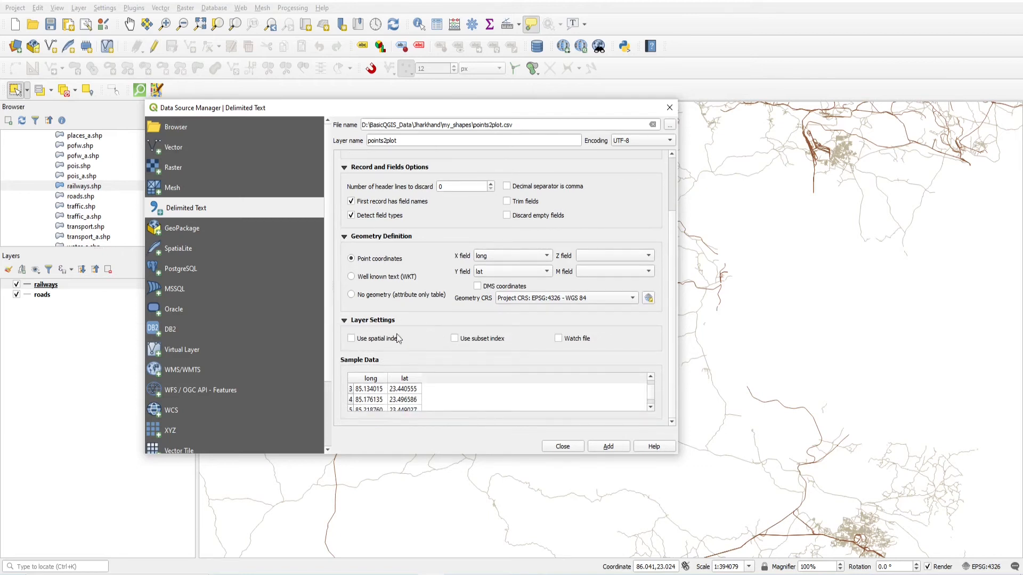
{"action": "left_click", "coordinate": [345, 320]}
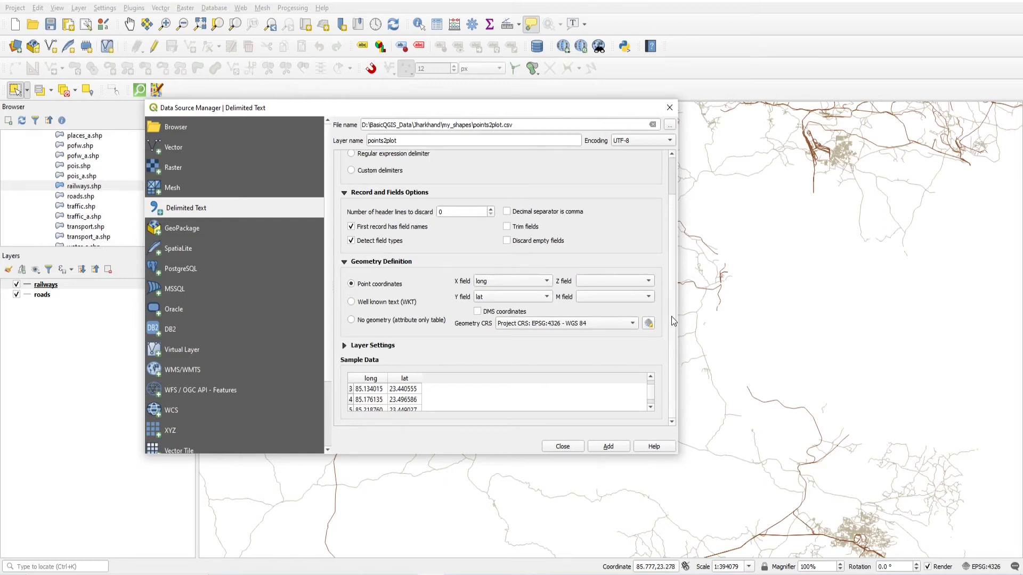
{"action": "left_click", "coordinate": [605, 448]}
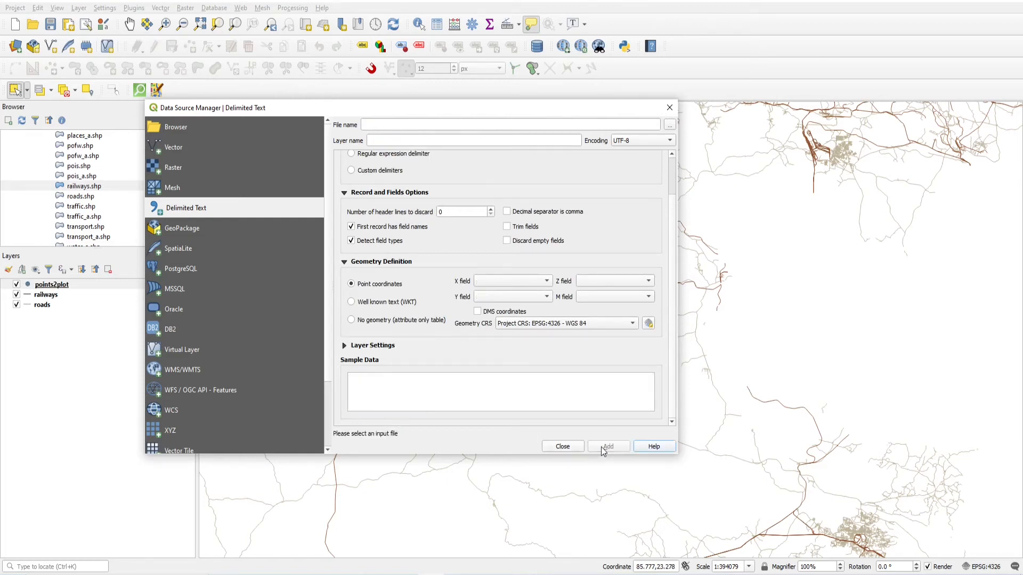
{"action": "left_click", "coordinate": [566, 448]}
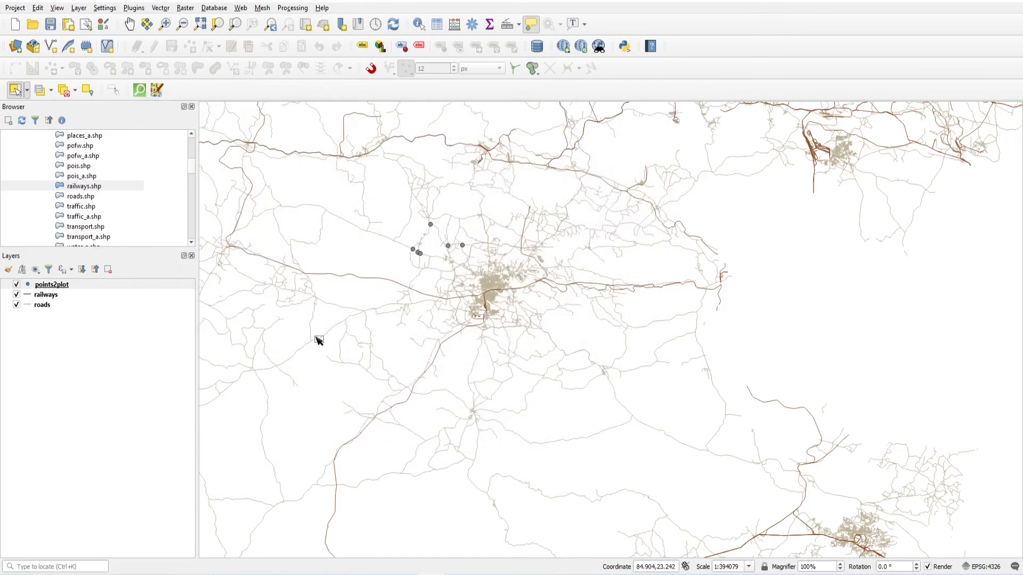
- Examine where the points2plot points fall relative to the road network on the map
{"action": "left_click", "coordinate": [32, 288]}
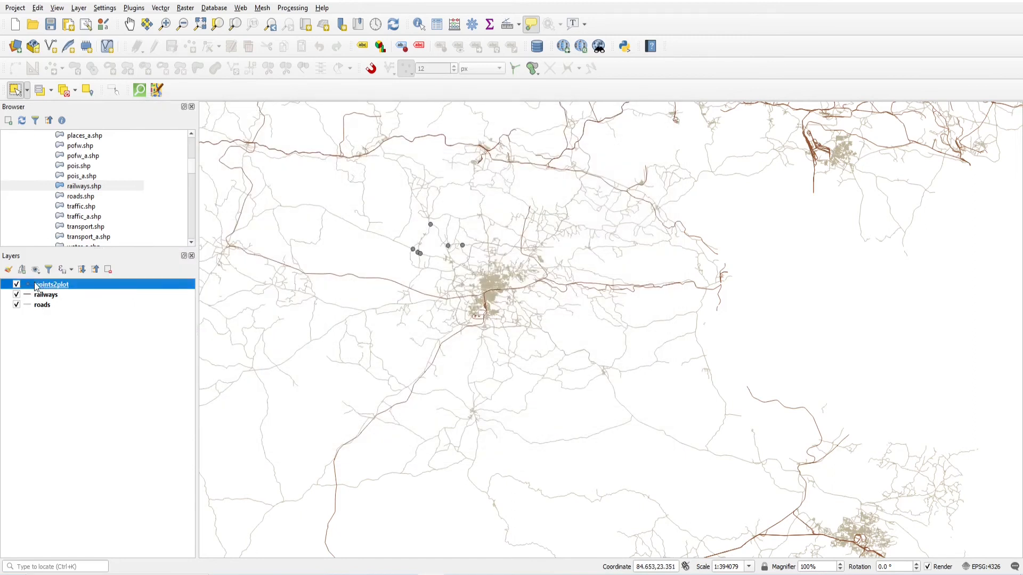
{"action": "scroll", "coordinate": [406, 226], "scroll_direction": "up", "scroll_amount": 2}
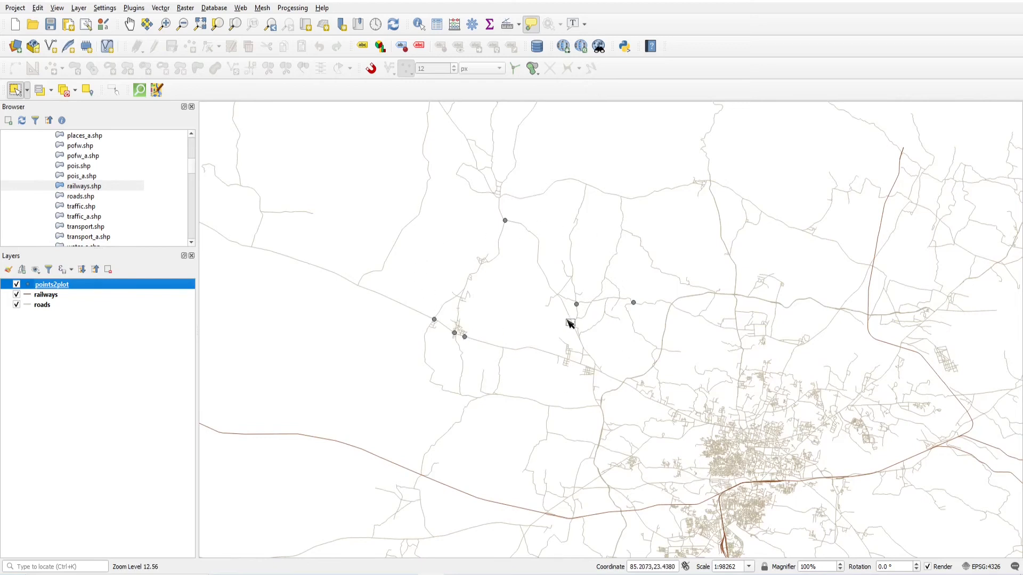
{"action": "scroll", "coordinate": [610, 263], "scroll_direction": "up", "scroll_amount": 1}
{"action": "scroll", "coordinate": [256, 383], "scroll_direction": "up", "scroll_amount": 1}
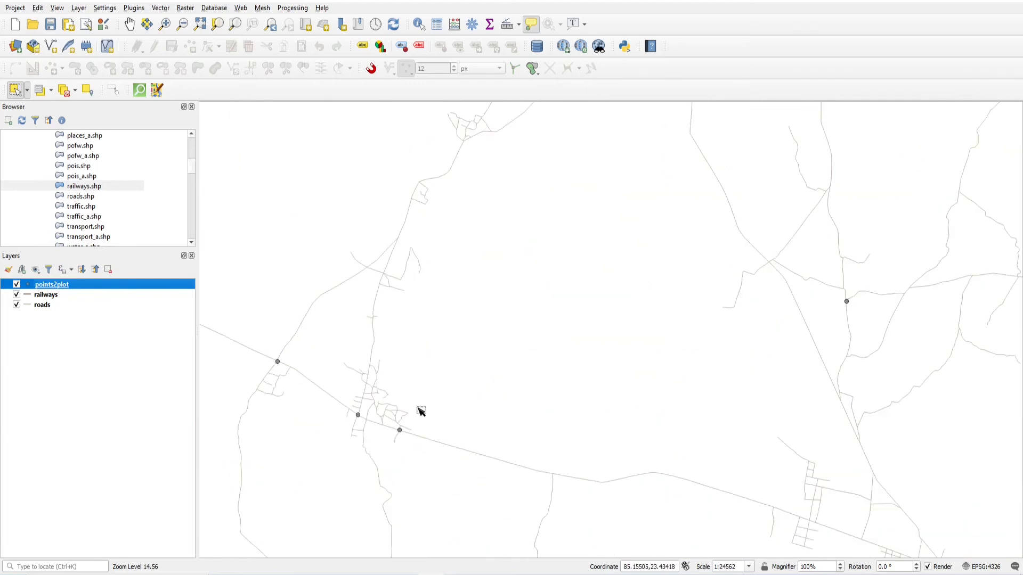
{"action": "scroll", "coordinate": [363, 423], "scroll_direction": "up", "scroll_amount": 3}
{"action": "scroll", "coordinate": [597, 441], "scroll_direction": "down", "scroll_amount": 4}
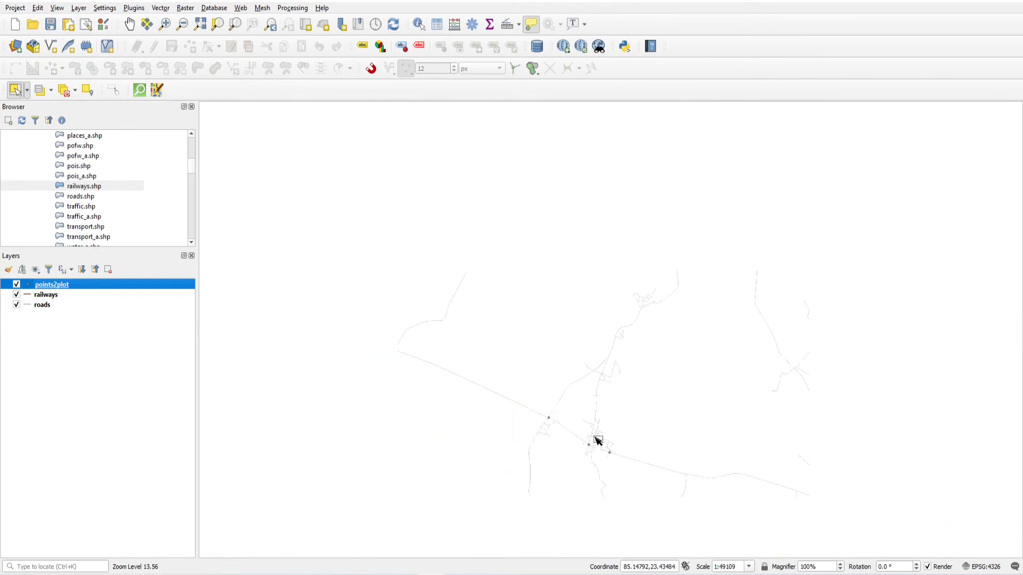
{"action": "scroll", "coordinate": [597, 441], "scroll_direction": "down", "scroll_amount": 1}
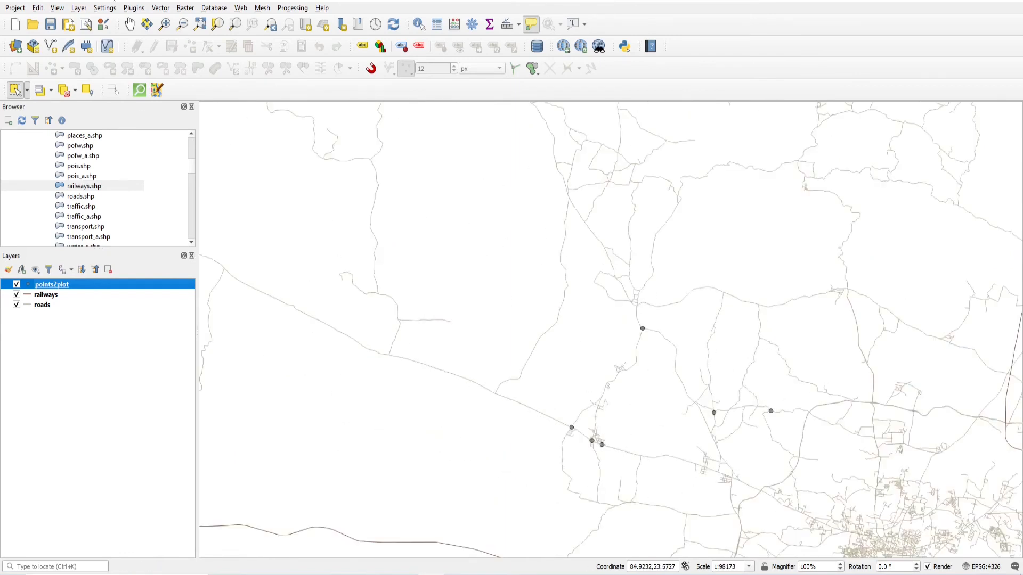
{"action": "left_click", "coordinate": [129, 24]}
{"action": "left_click_drag", "start_coordinate": [698, 383], "coordinate": [559, 279]}
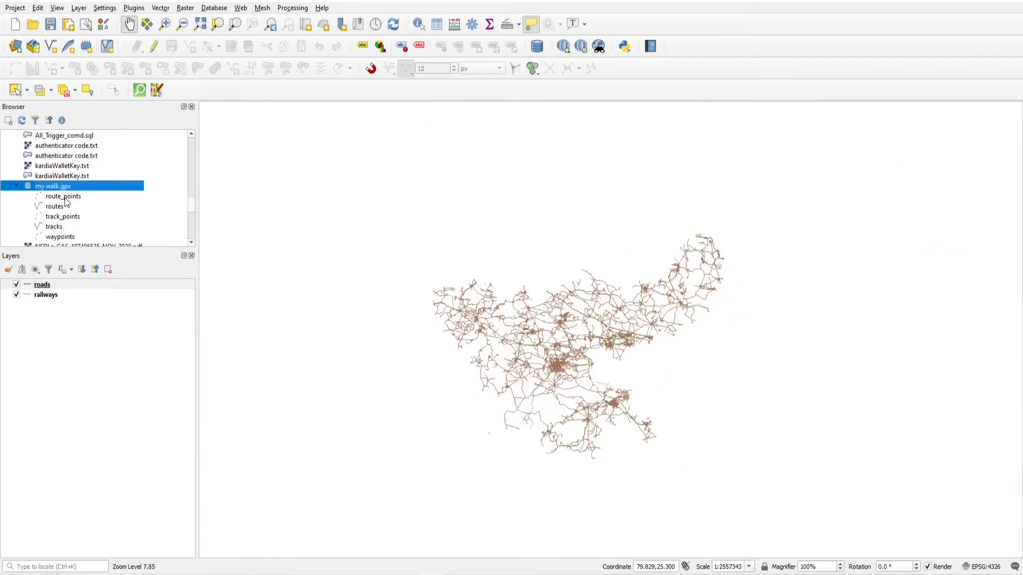
- Go through the route_points, routes, track_points, tracks and waypoints sublayers of my walk.gpx in the Browser
{"action": "scroll", "coordinate": [101, 196], "scroll_direction": "down", "scroll_amount": 1}
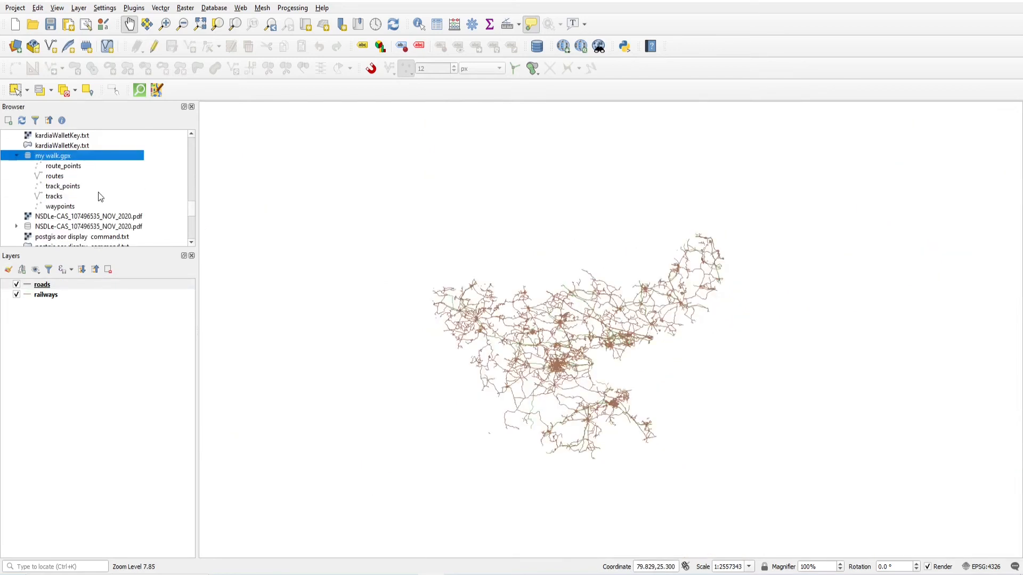
{"action": "left_click", "coordinate": [58, 168]}
{"action": "key", "text": "Down"}
{"action": "key", "text": "Down"}
{"action": "key", "text": "Down"}
{"action": "key", "text": "Down"}
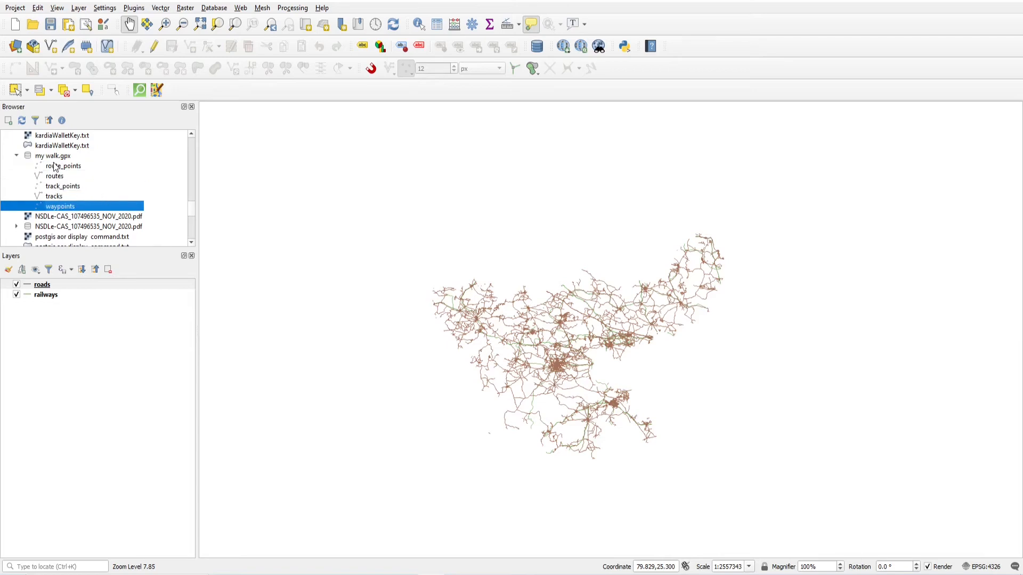
- Add my walk.gpx to the map with all of its vector sublayers selected
{"action": "left_click_drag", "start_coordinate": [54, 156], "coordinate": [380, 229]}
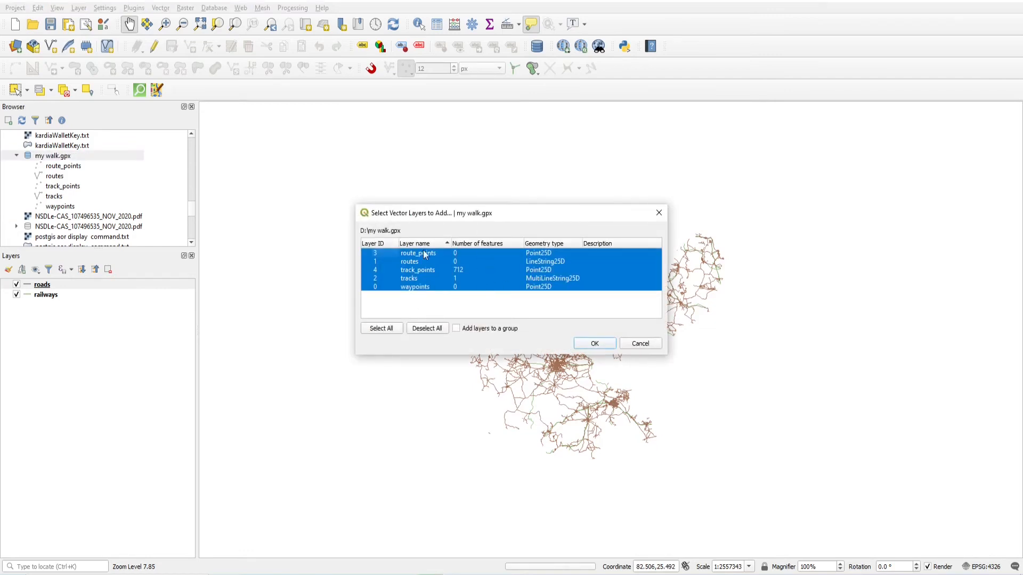
{"action": "left_click", "coordinate": [411, 327]}
{"action": "left_click", "coordinate": [398, 331]}
{"action": "left_click", "coordinate": [431, 329]}
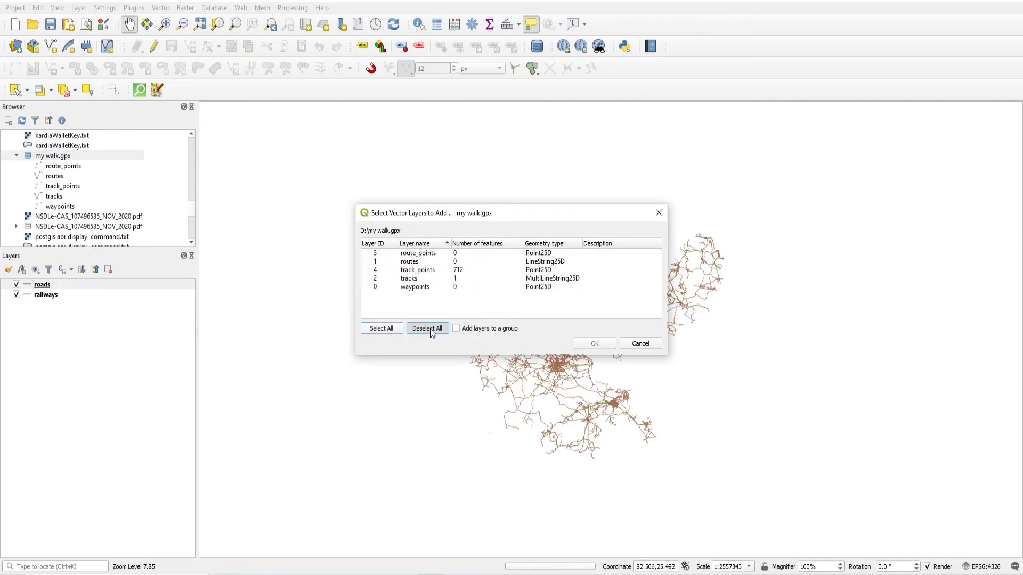
{"action": "left_click", "coordinate": [392, 331]}
{"action": "left_click", "coordinate": [601, 343]}
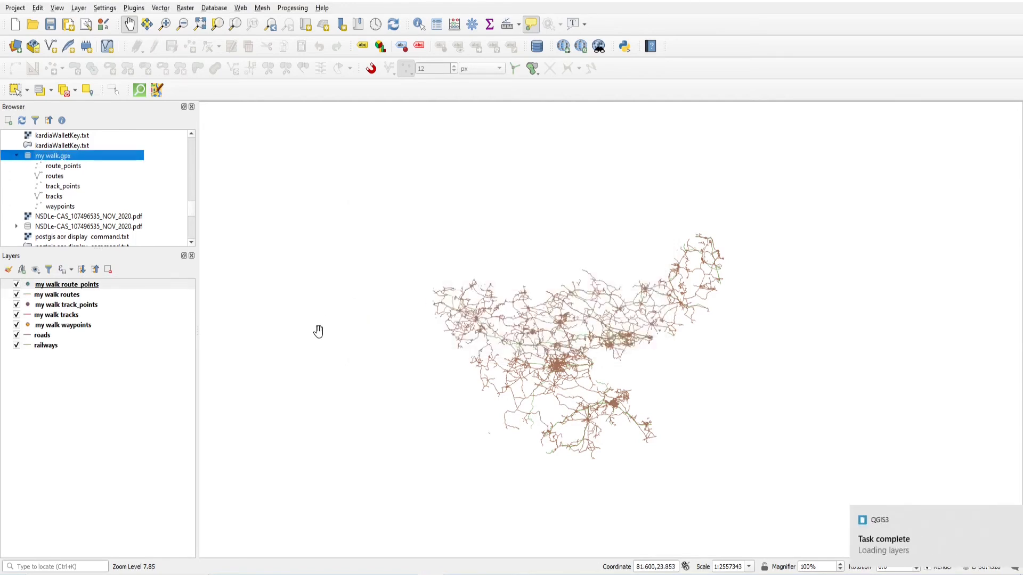
{"action": "left_click", "coordinate": [999, 520]}
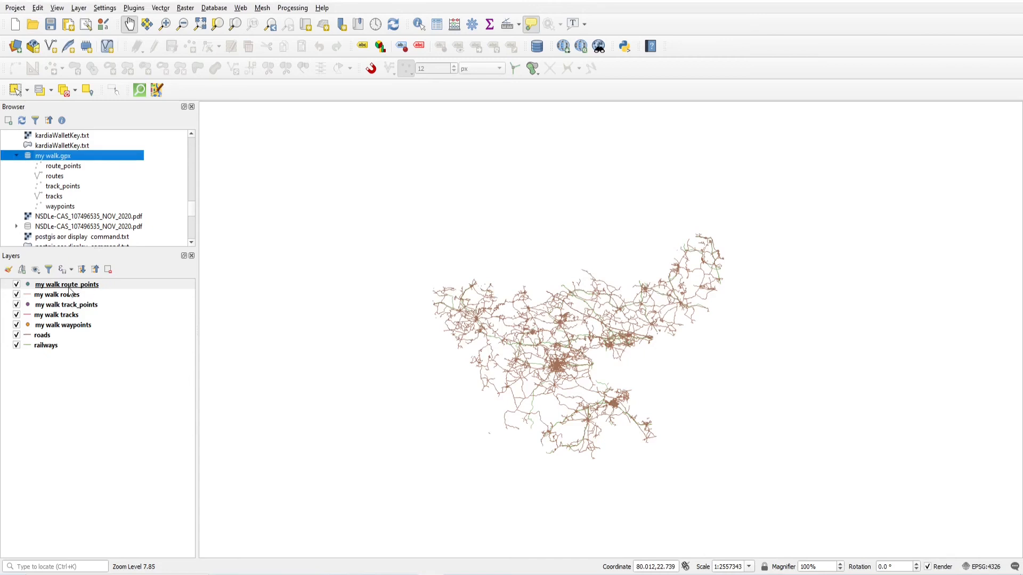
- Zoom to the my walk tracks layer and inspect the recorded track and its points up close
{"action": "right_click", "coordinate": [120, 314]}
{"action": "left_click", "coordinate": [142, 318]}
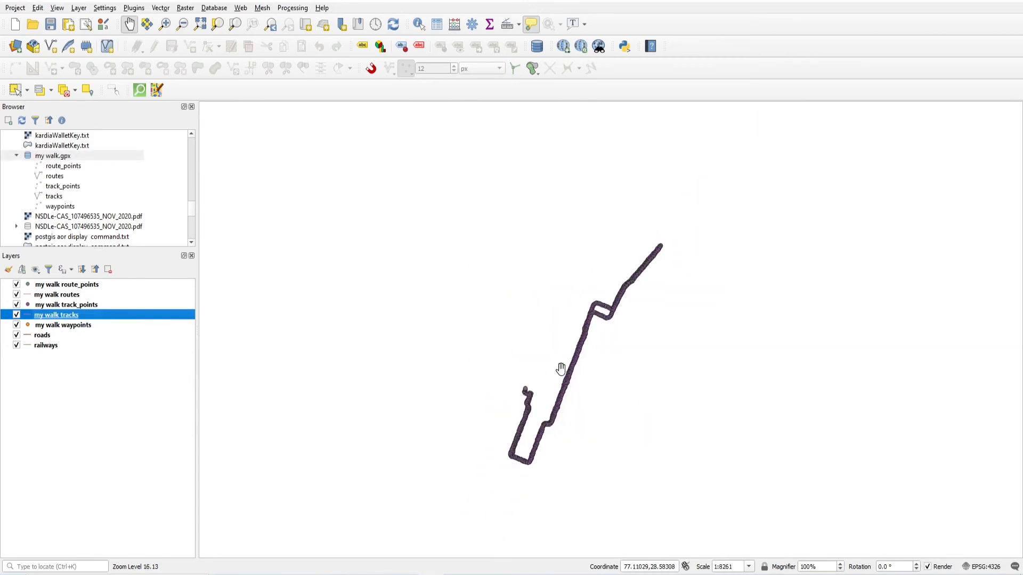
{"action": "scroll", "coordinate": [607, 386], "scroll_direction": "up", "scroll_amount": 1}
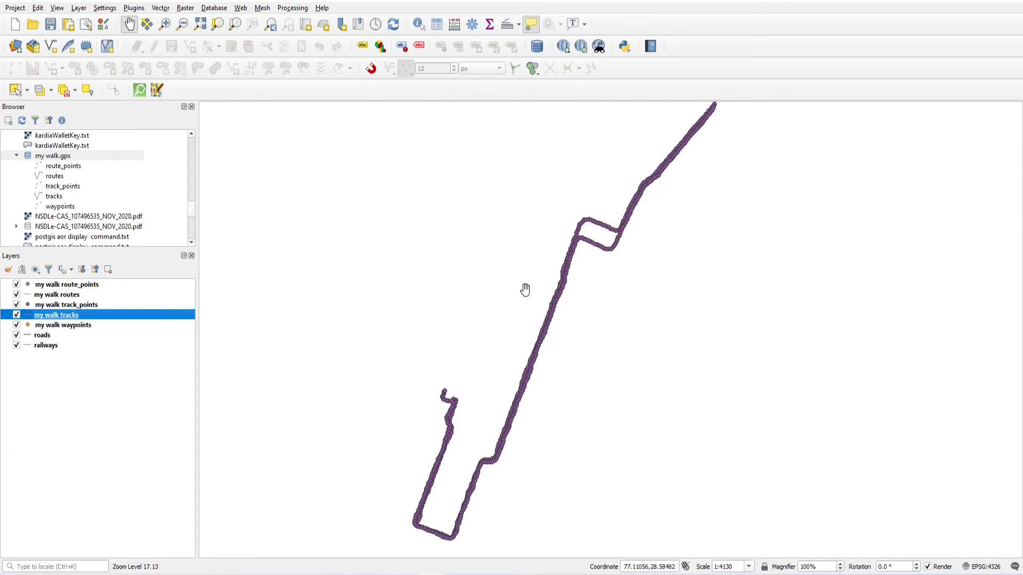
{"action": "scroll", "coordinate": [525, 289], "scroll_direction": "down", "scroll_amount": 1}
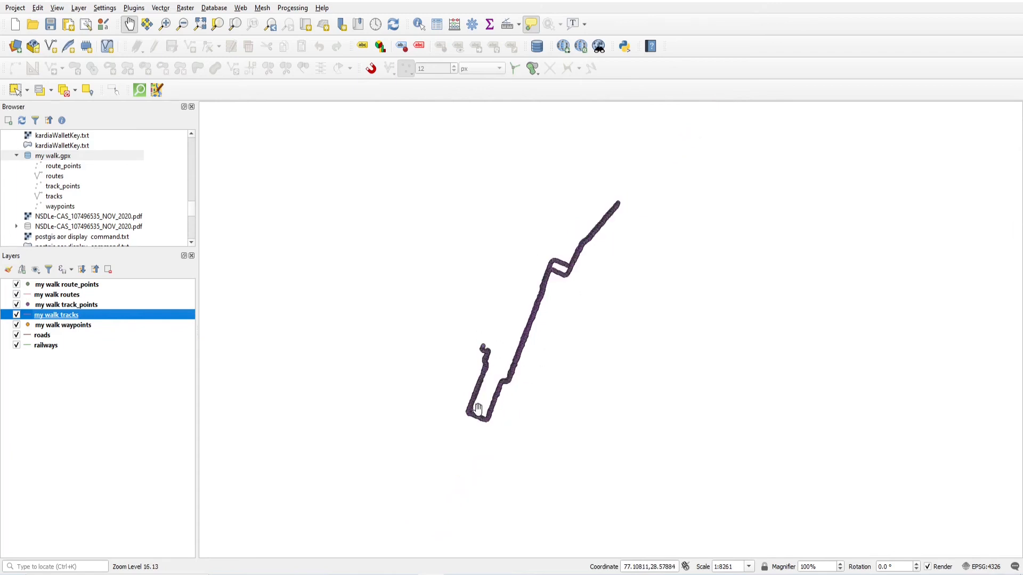
{"action": "scroll", "coordinate": [478, 409], "scroll_direction": "up", "scroll_amount": 3}
{"action": "scroll", "coordinate": [469, 292], "scroll_direction": "up", "scroll_amount": 1}
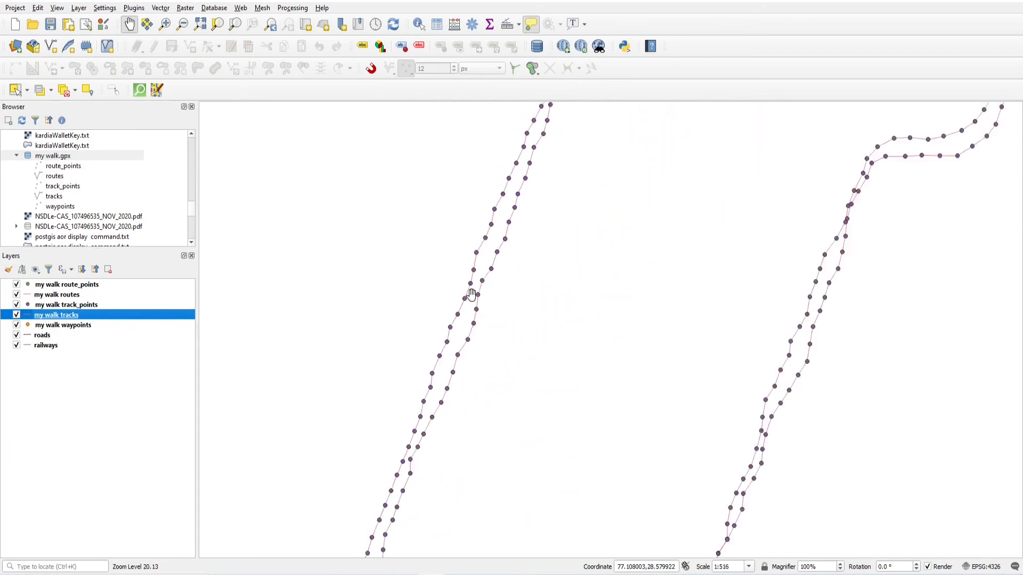
{"action": "scroll", "coordinate": [472, 295], "scroll_direction": "down", "scroll_amount": 1}
- Hide the my walk route_points, routes and waypoints layers, keeping track_points and tracks visible
{"action": "left_click", "coordinate": [17, 285]}
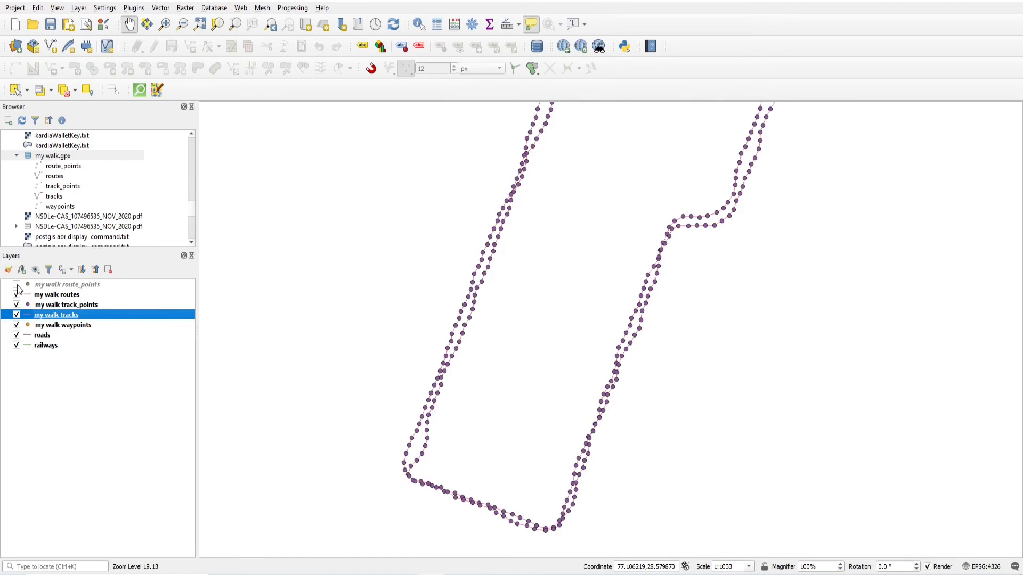
{"action": "left_click", "coordinate": [17, 295]}
{"action": "left_click", "coordinate": [16, 306]}
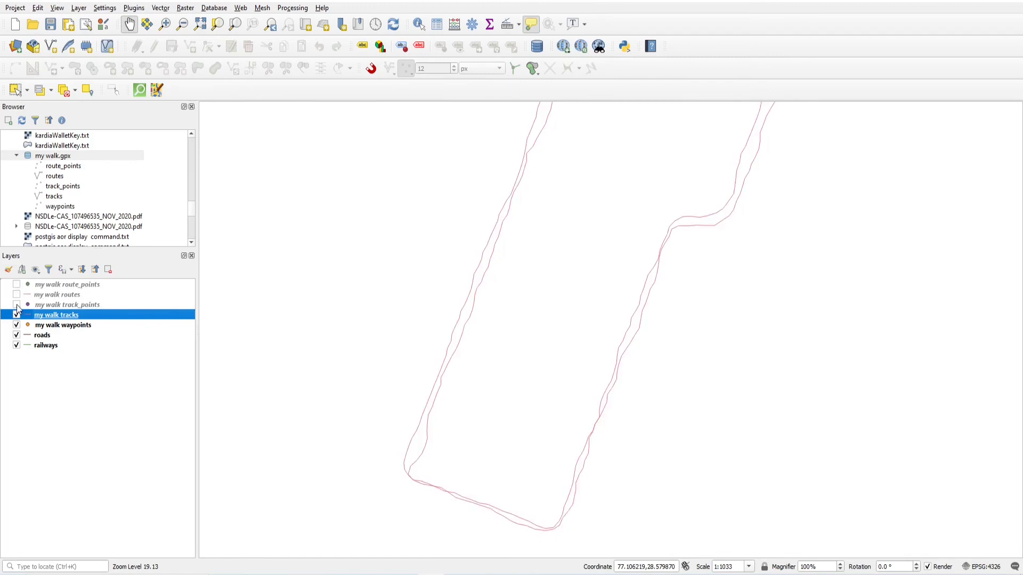
{"action": "left_click", "coordinate": [16, 305]}
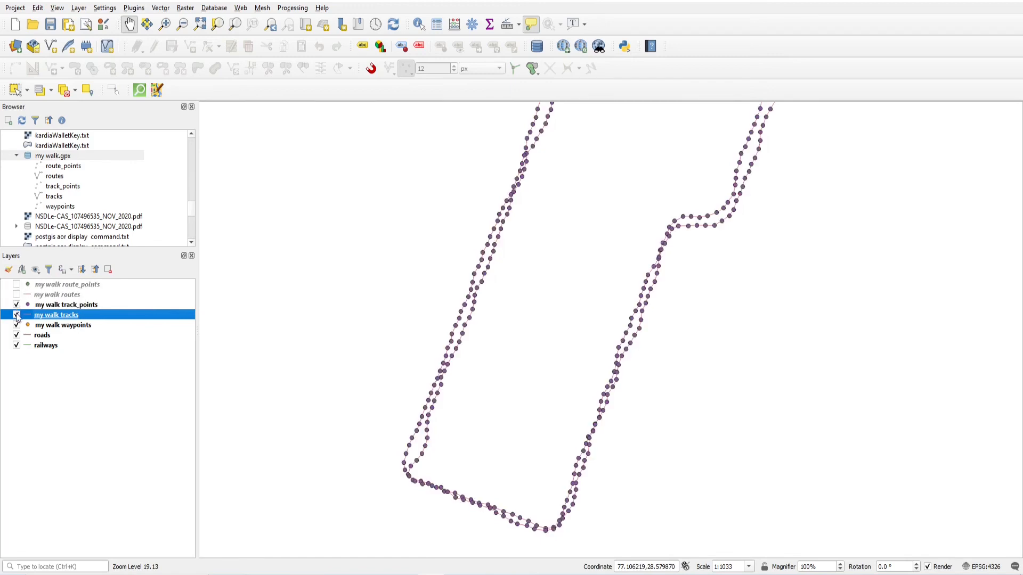
{"action": "left_click", "coordinate": [16, 315]}
{"action": "left_click", "coordinate": [17, 326]}
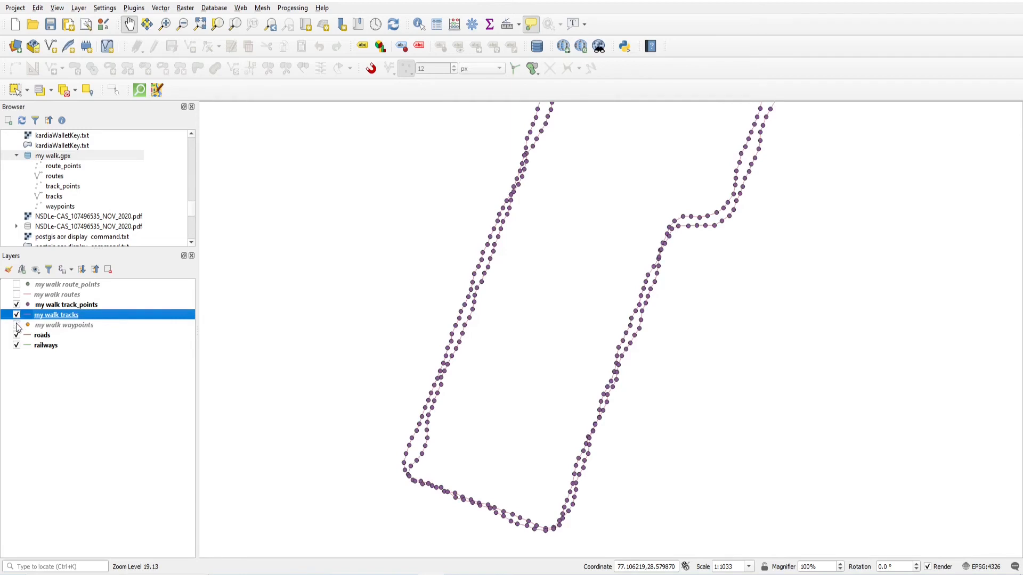
- Show the feature count for the my walk waypoints, track_points and tracks layers
{"action": "left_click", "coordinate": [69, 328]}
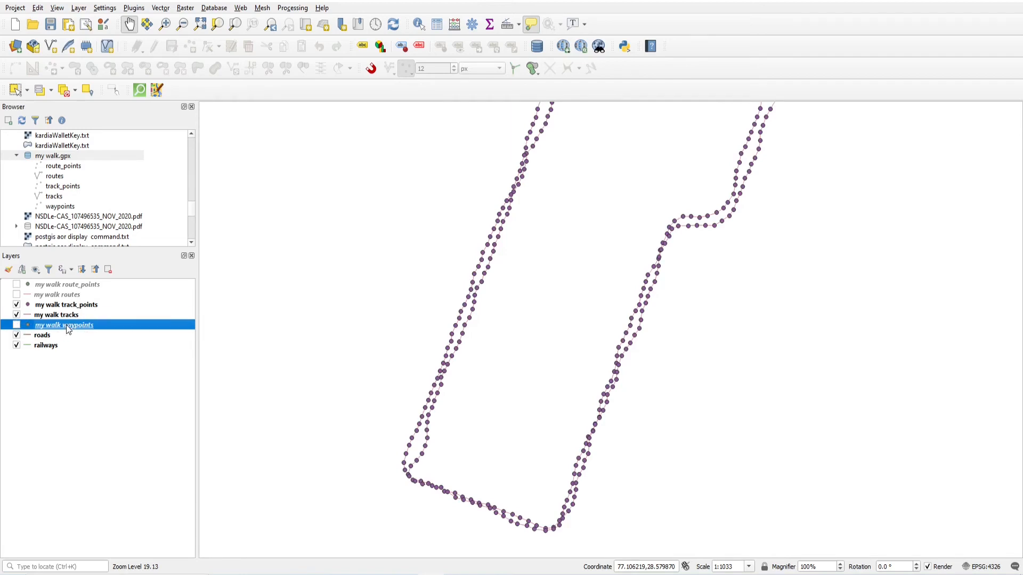
{"action": "right_click", "coordinate": [94, 328]}
{"action": "left_click", "coordinate": [133, 372]}
{"action": "left_click", "coordinate": [78, 296]}
{"action": "left_click", "coordinate": [79, 303]}
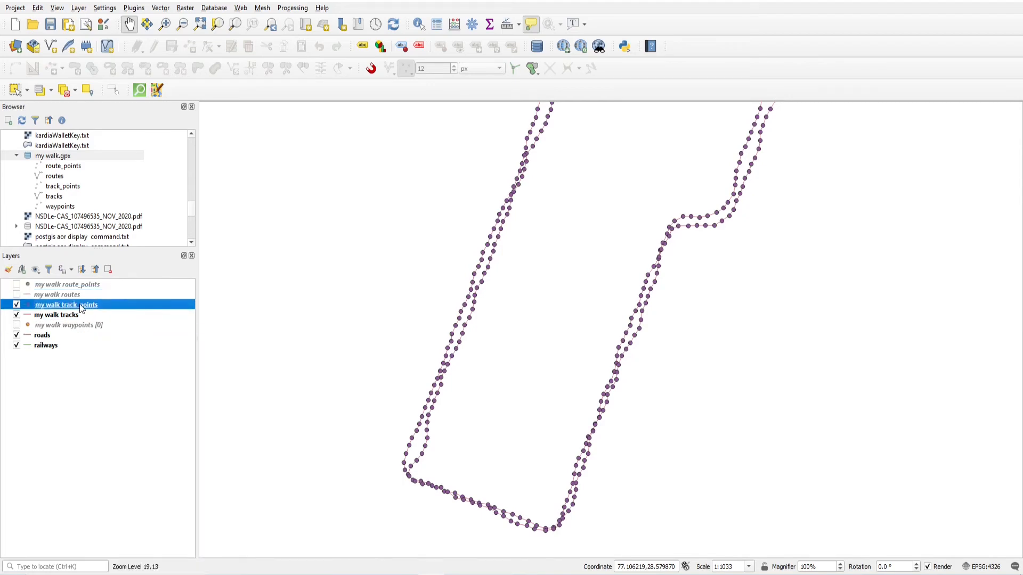
{"action": "left_click", "coordinate": [74, 316], "text": "shift"}
{"action": "right_click", "coordinate": [97, 305]}
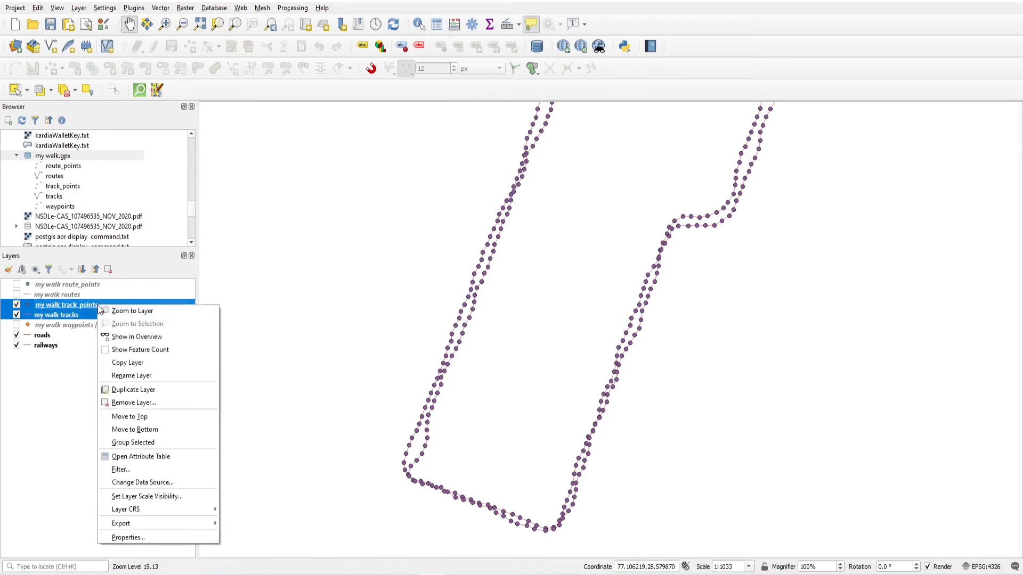
{"action": "left_click", "coordinate": [139, 347]}
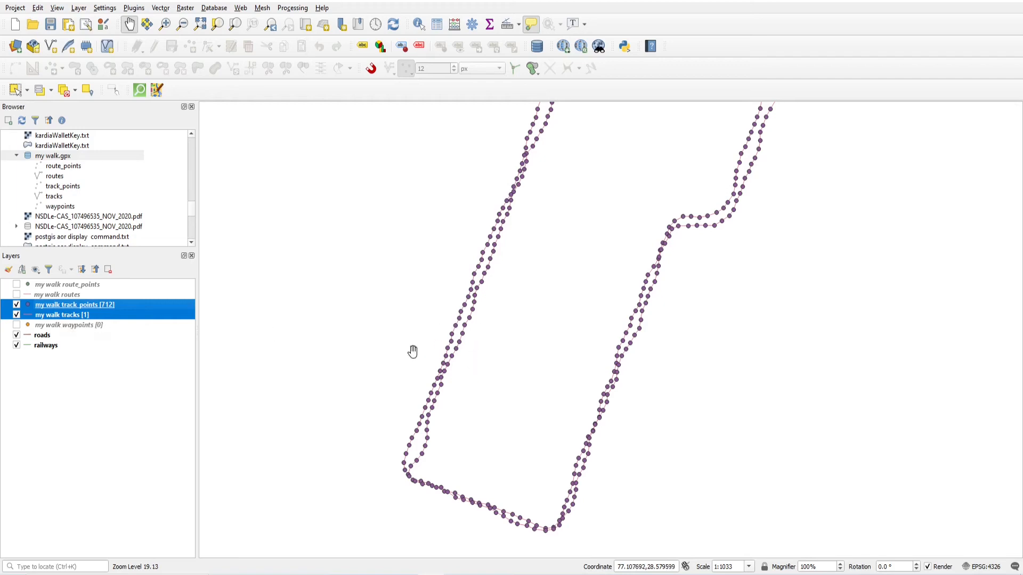
- Examine the walk's track and its individual points along the route, and select the my walk track_points layer
{"action": "scroll", "coordinate": [483, 299], "scroll_direction": "down", "scroll_amount": 2}
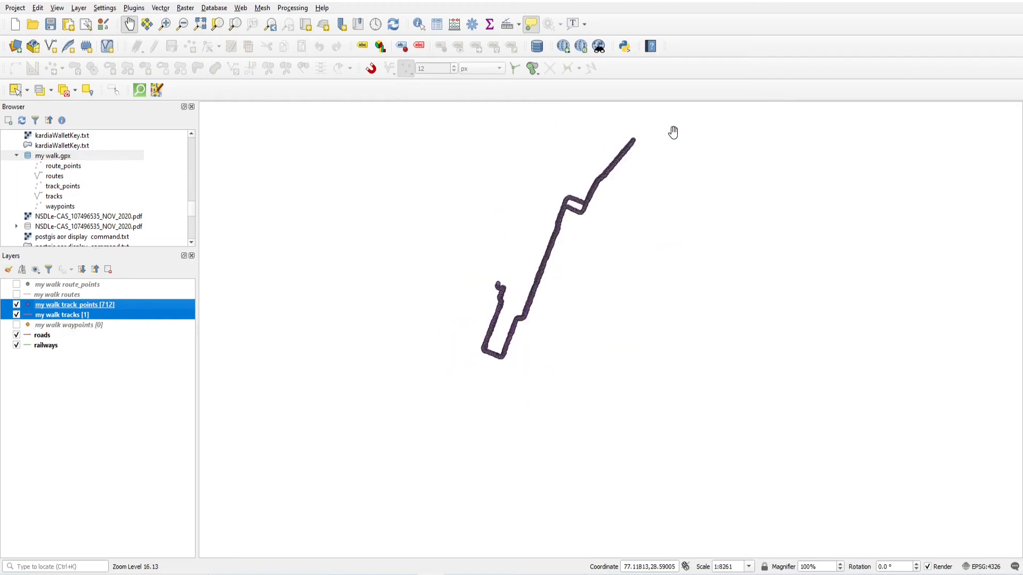
{"action": "scroll", "coordinate": [634, 131], "scroll_direction": "up", "scroll_amount": 2}
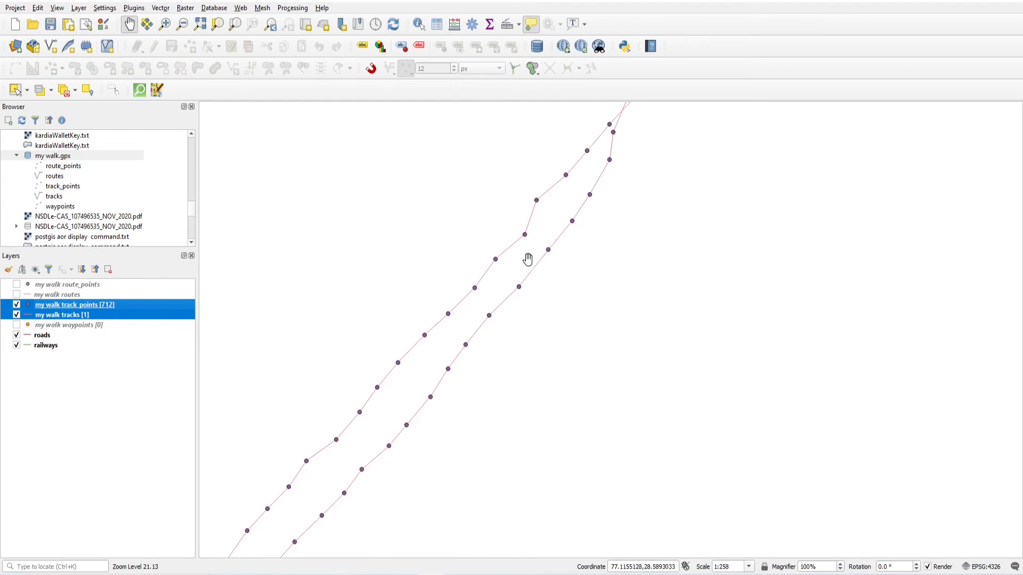
{"action": "scroll", "coordinate": [550, 276], "scroll_direction": "down", "scroll_amount": 2}
{"action": "left_click_drag", "start_coordinate": [518, 329], "coordinate": [608, 279]}
{"action": "scroll", "coordinate": [608, 280], "scroll_direction": "down", "scroll_amount": 2}
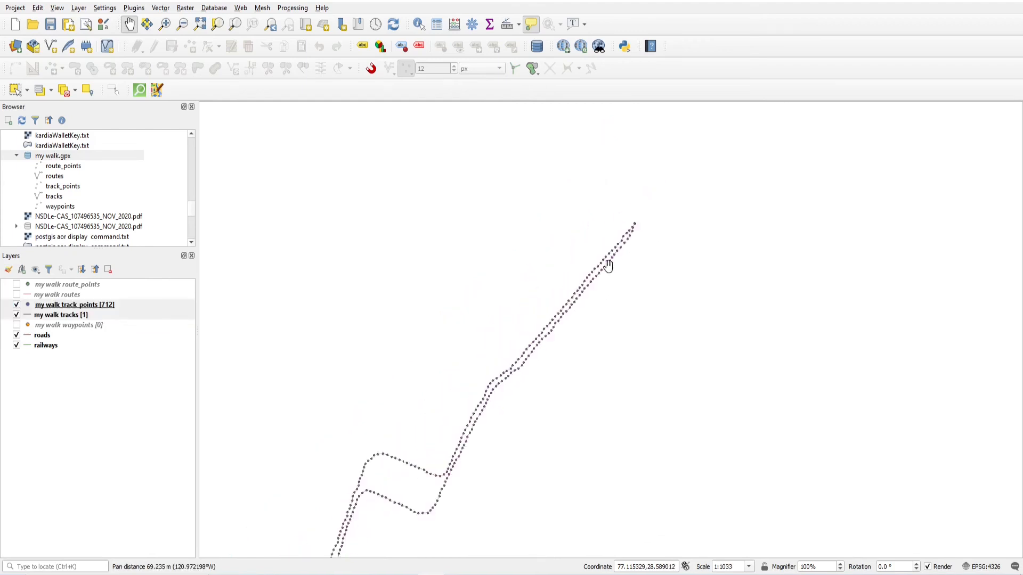
{"action": "left_click_drag", "start_coordinate": [568, 347], "coordinate": [581, 249]}
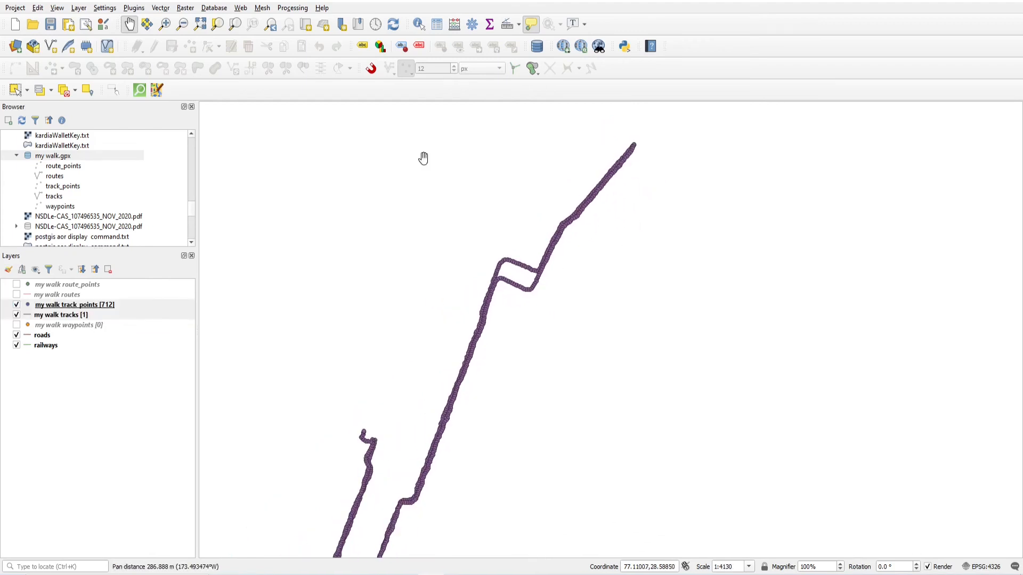
{"action": "left_click", "coordinate": [103, 307]}
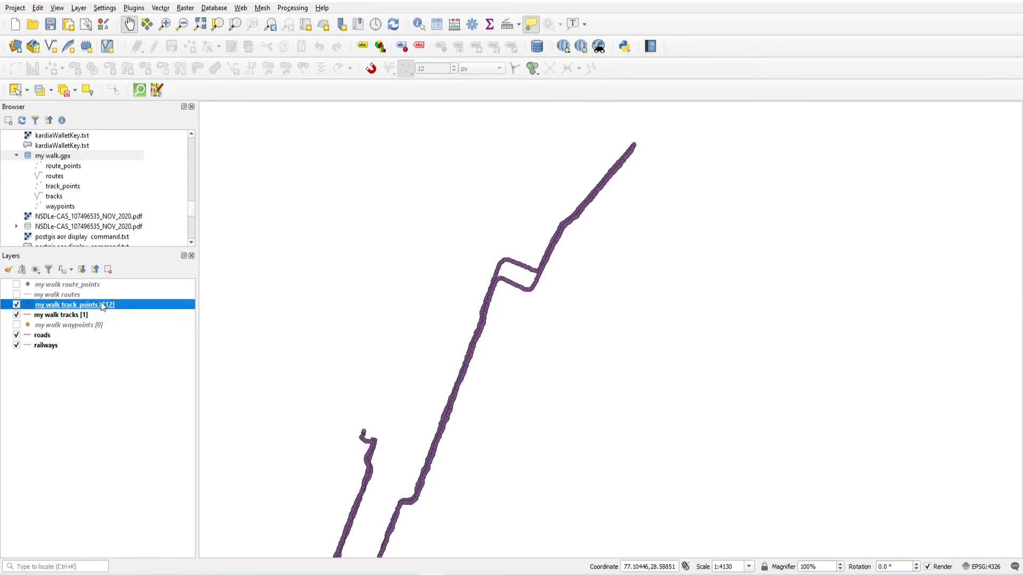
- Open the my walk track_points attribute table, sort it by ele in descending order, and fit the ele and time columns to their contents
{"action": "left_click", "coordinate": [437, 24]}
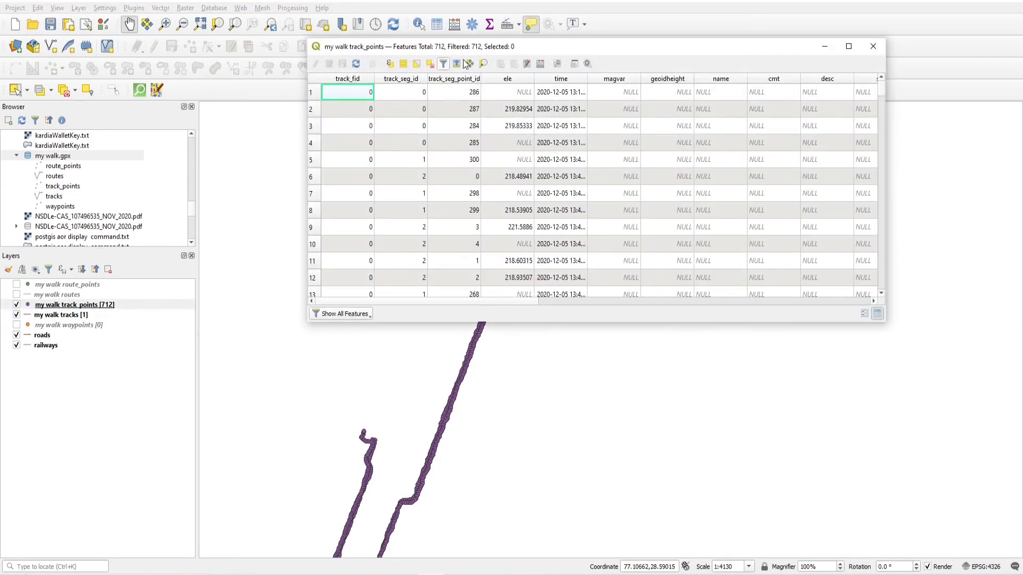
{"action": "left_click_drag", "start_coordinate": [490, 51], "coordinate": [415, 153]}
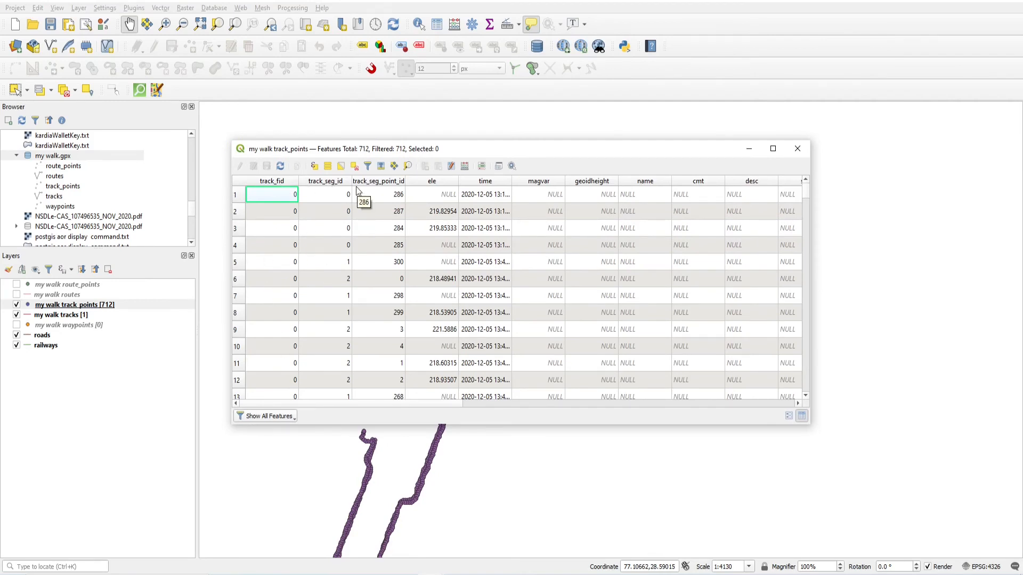
{"action": "left_click", "coordinate": [442, 182]}
{"action": "left_click", "coordinate": [442, 182]}
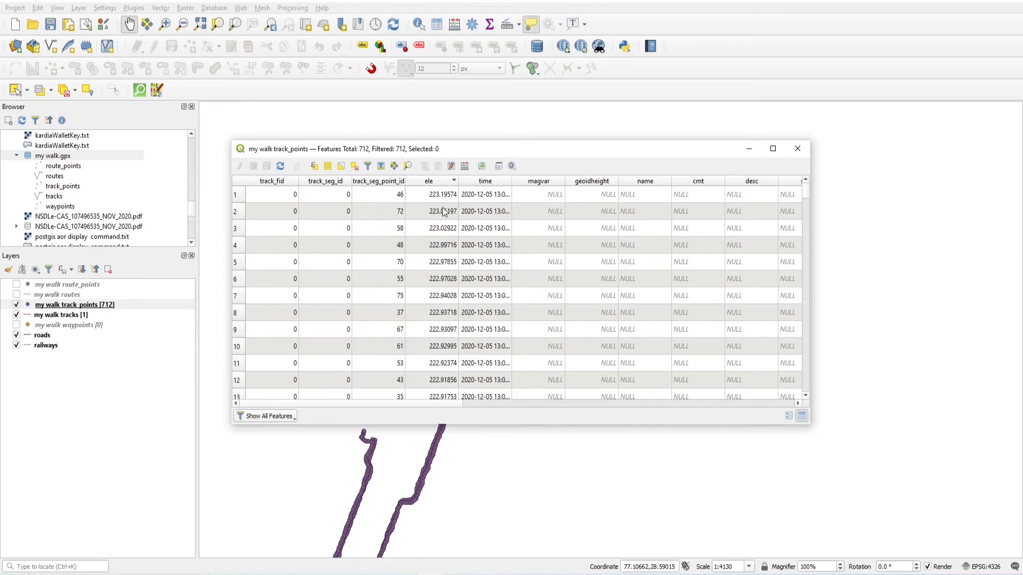
{"action": "double_click", "coordinate": [459, 181]}
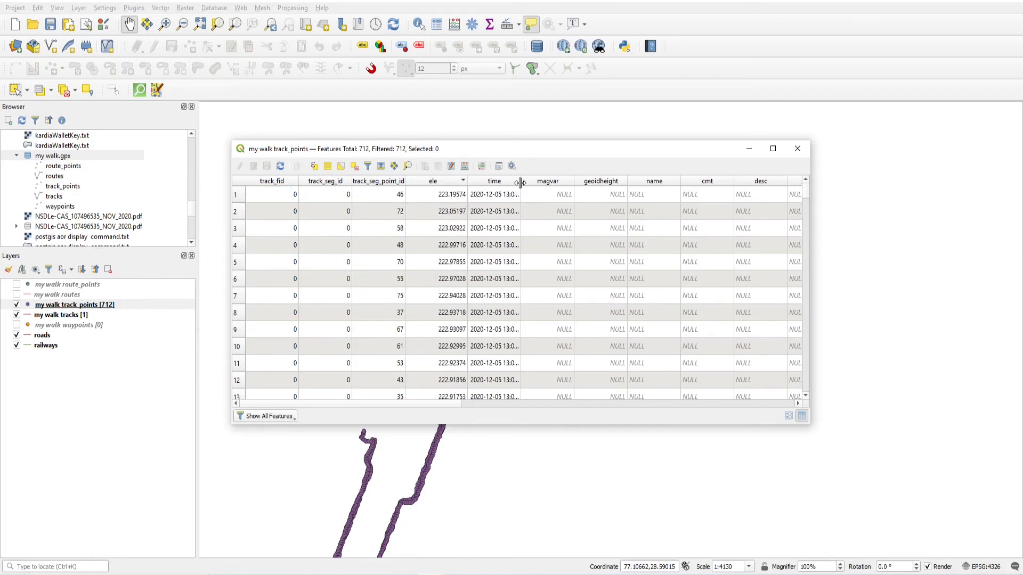
{"action": "double_click", "coordinate": [513, 181]}
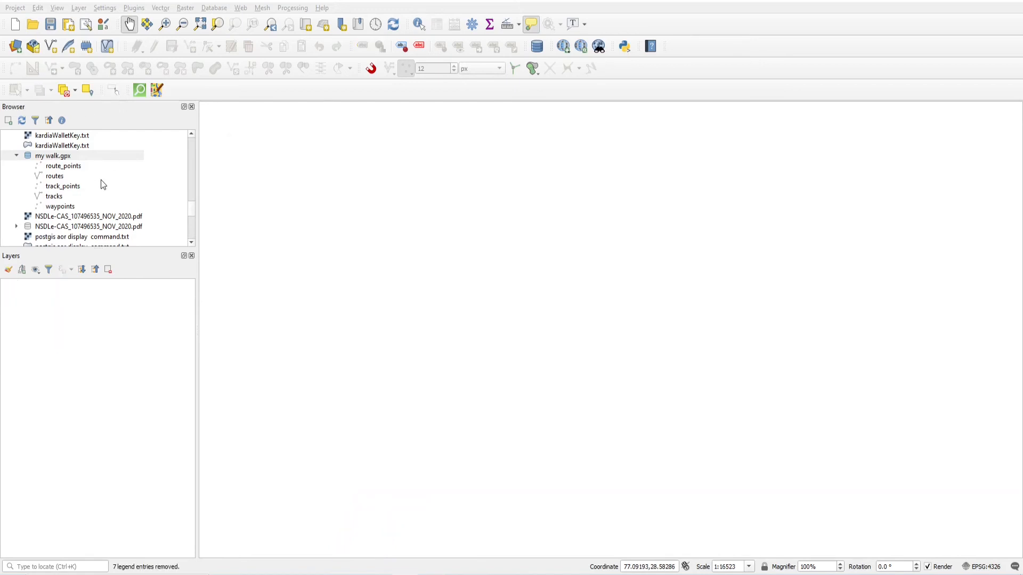
- Add places.shp and building_a.shp to the map from the Shape folder of BasicQGIS_Data's Jharkhand data
{"action": "scroll", "coordinate": [101, 180], "scroll_direction": "up", "scroll_amount": 5}
{"action": "scroll", "coordinate": [190, 181], "scroll_direction": "up", "scroll_amount": 2}
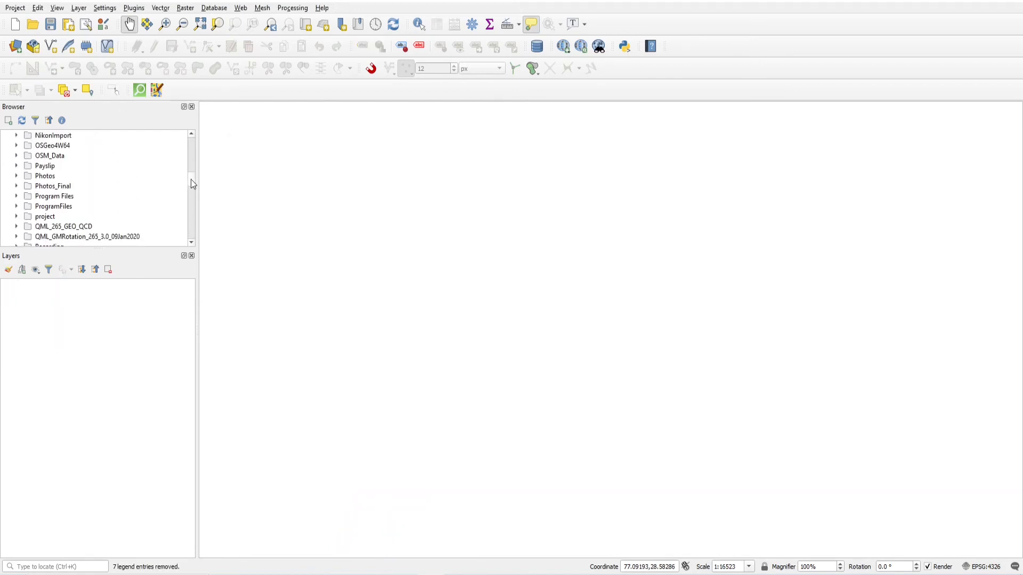
{"action": "scroll", "coordinate": [145, 189], "scroll_direction": "up", "scroll_amount": 4}
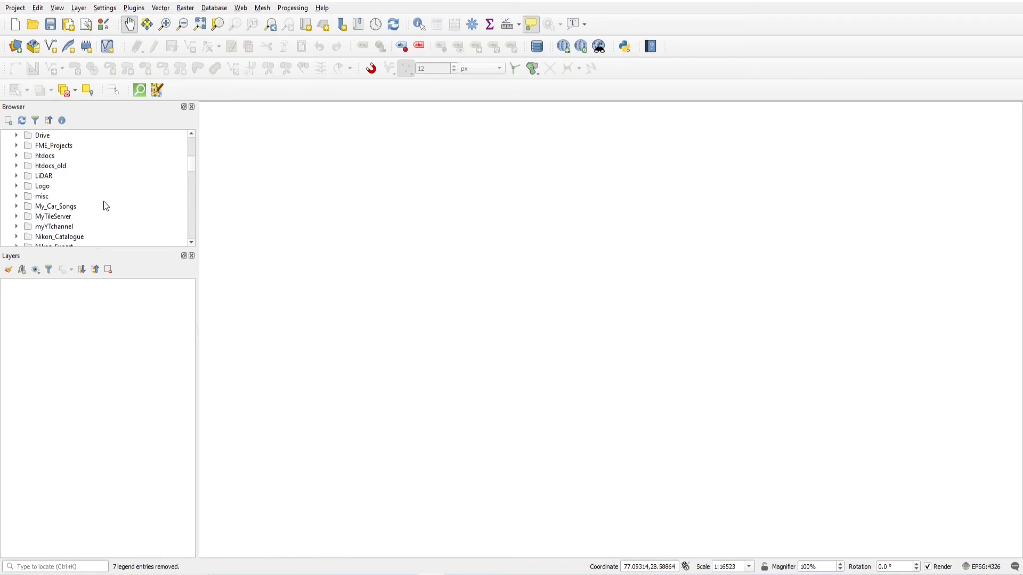
{"action": "scroll", "coordinate": [103, 201], "scroll_direction": "down", "scroll_amount": 4}
{"action": "scroll", "coordinate": [104, 197], "scroll_direction": "up", "scroll_amount": 8}
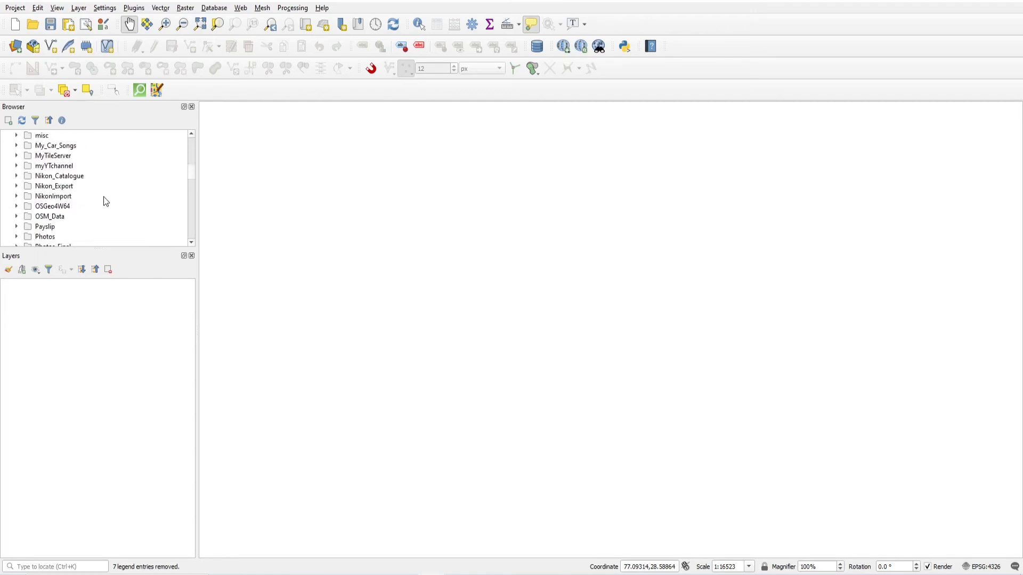
{"action": "scroll", "coordinate": [104, 188], "scroll_direction": "up", "scroll_amount": 1}
{"action": "left_click", "coordinate": [16, 206]}
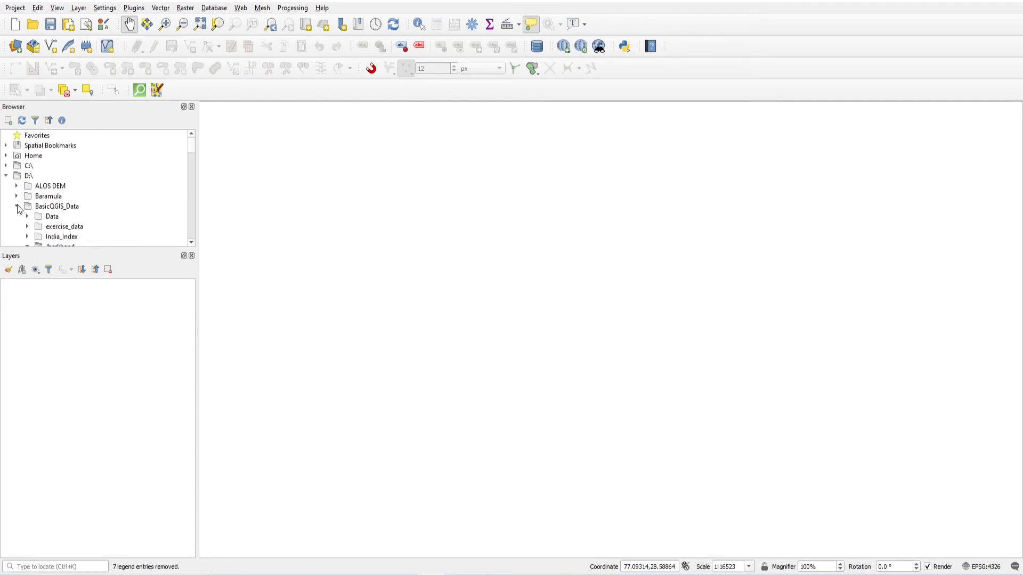
{"action": "scroll", "coordinate": [141, 199], "scroll_direction": "down", "scroll_amount": 2}
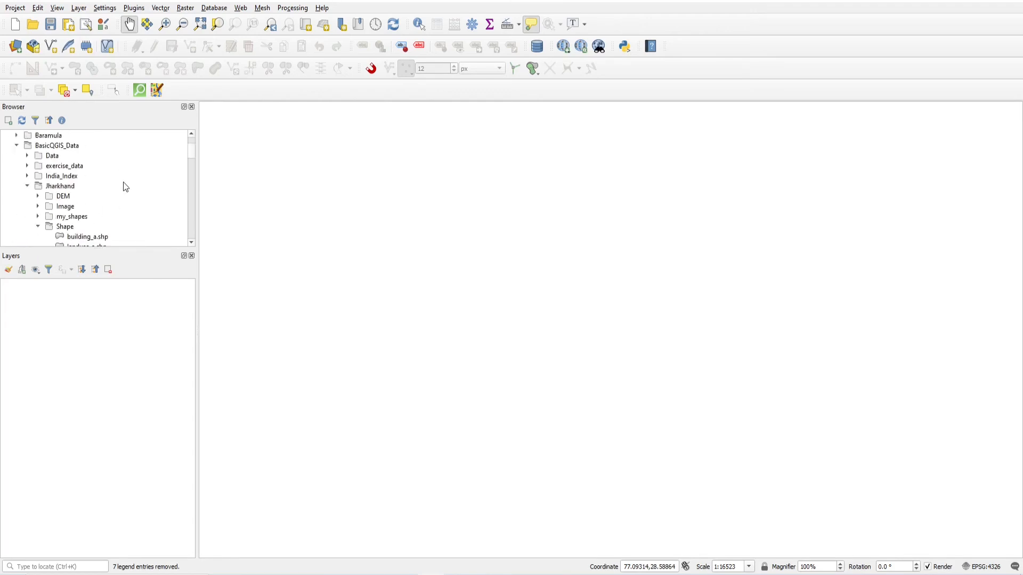
{"action": "scroll", "coordinate": [126, 188], "scroll_direction": "down", "scroll_amount": 3}
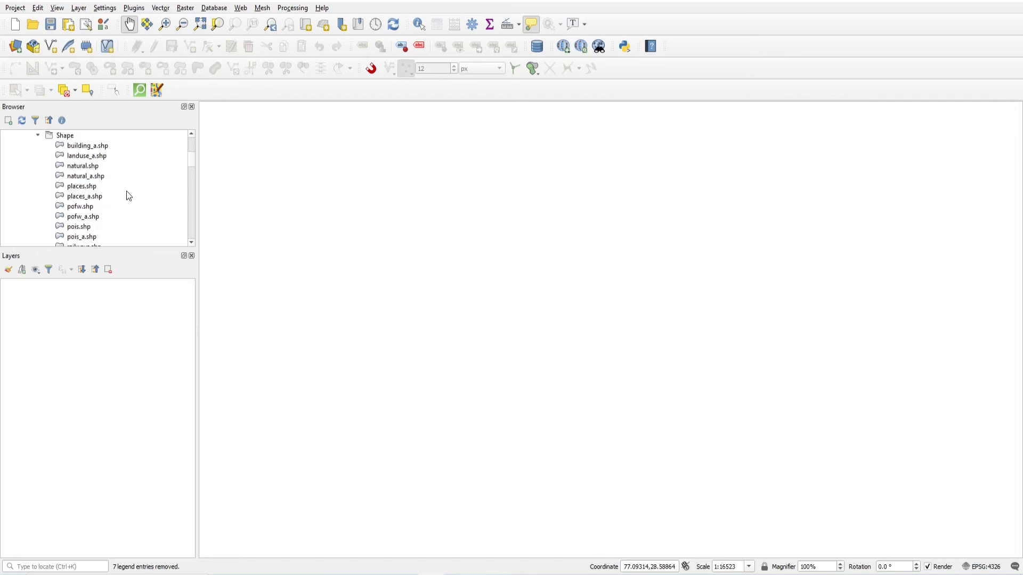
{"action": "double_click", "coordinate": [81, 188]}
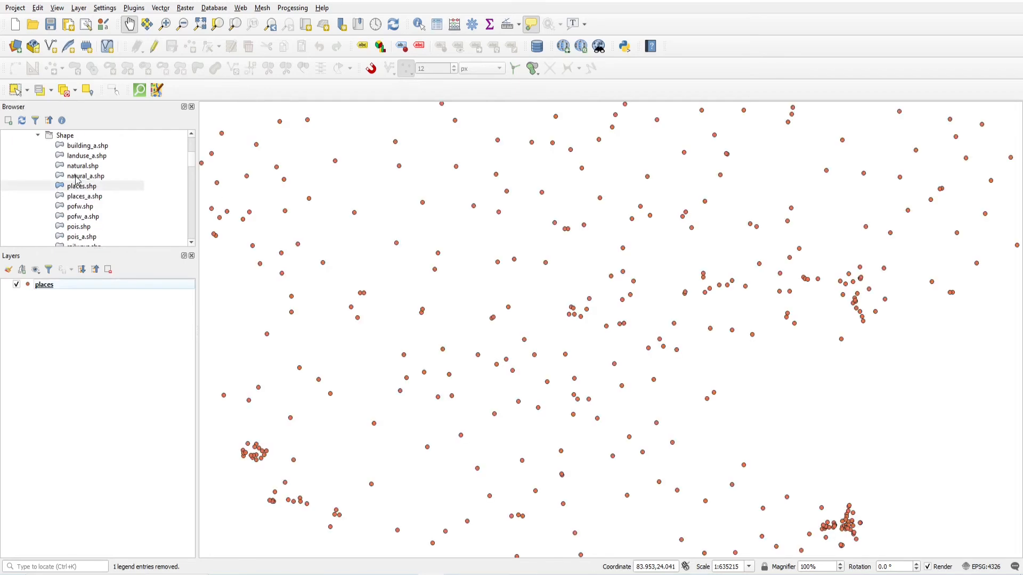
{"action": "double_click", "coordinate": [81, 147]}
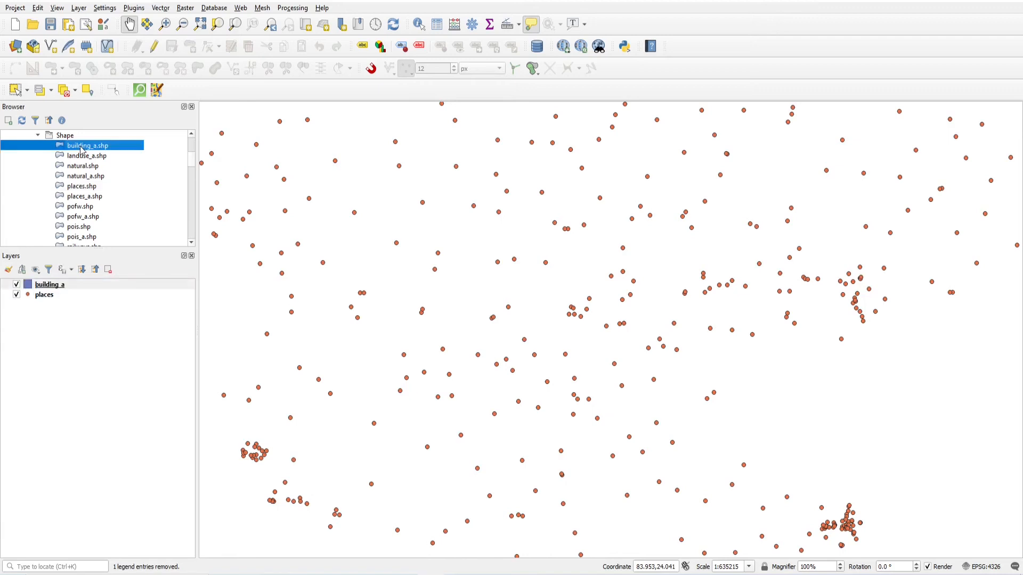
- Examine the building_a footprints up close and read the map tip of a large building in the cluster
{"action": "scroll", "coordinate": [584, 403], "scroll_direction": "up", "scroll_amount": 4}
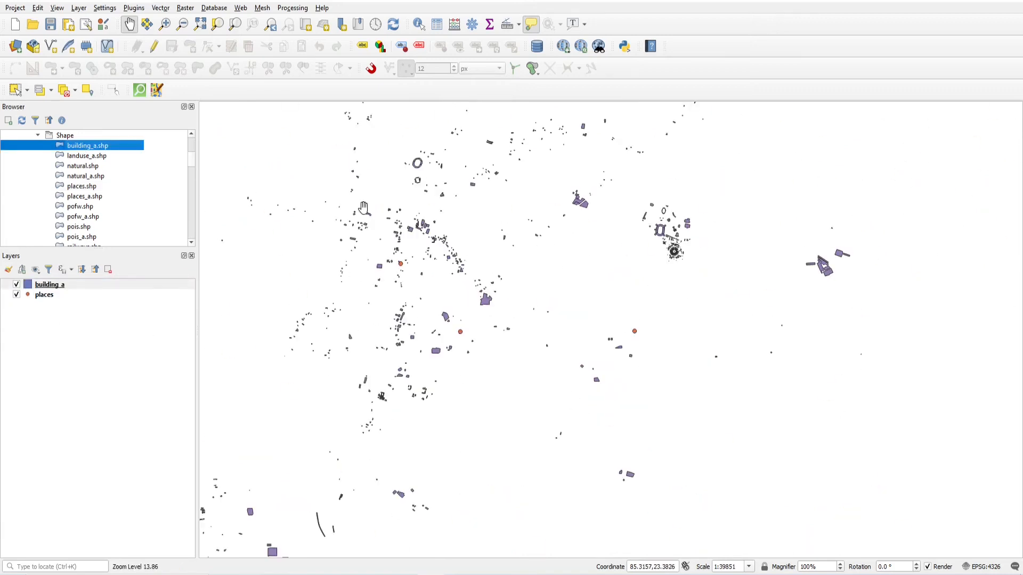
{"action": "left_click_drag", "start_coordinate": [427, 235], "coordinate": [499, 279]}
{"action": "scroll", "coordinate": [498, 279], "scroll_direction": "up", "scroll_amount": 3}
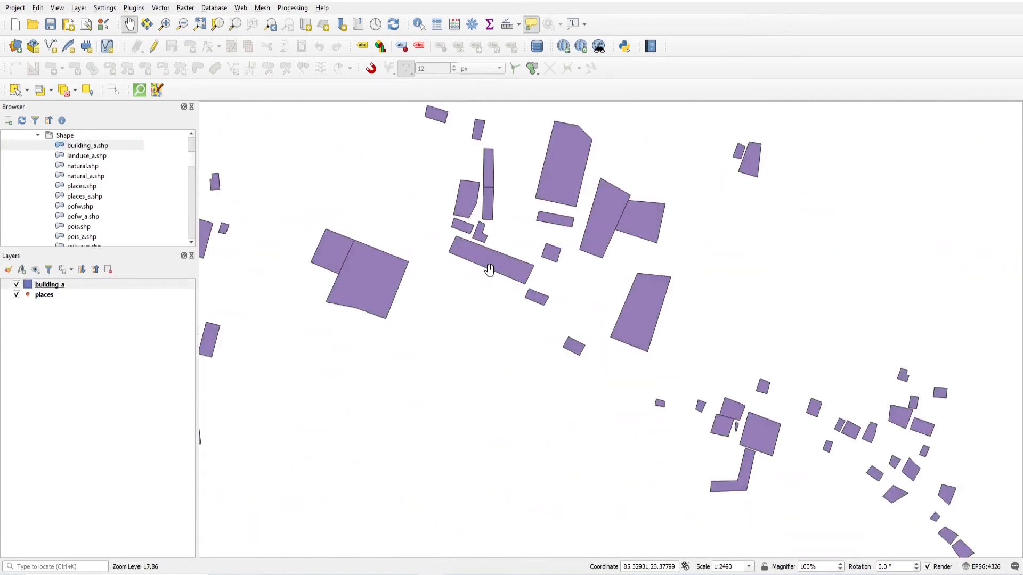
{"action": "scroll", "coordinate": [560, 215], "scroll_direction": "down", "scroll_amount": 2}
{"action": "scroll", "coordinate": [560, 215], "scroll_direction": "up", "scroll_amount": 1}
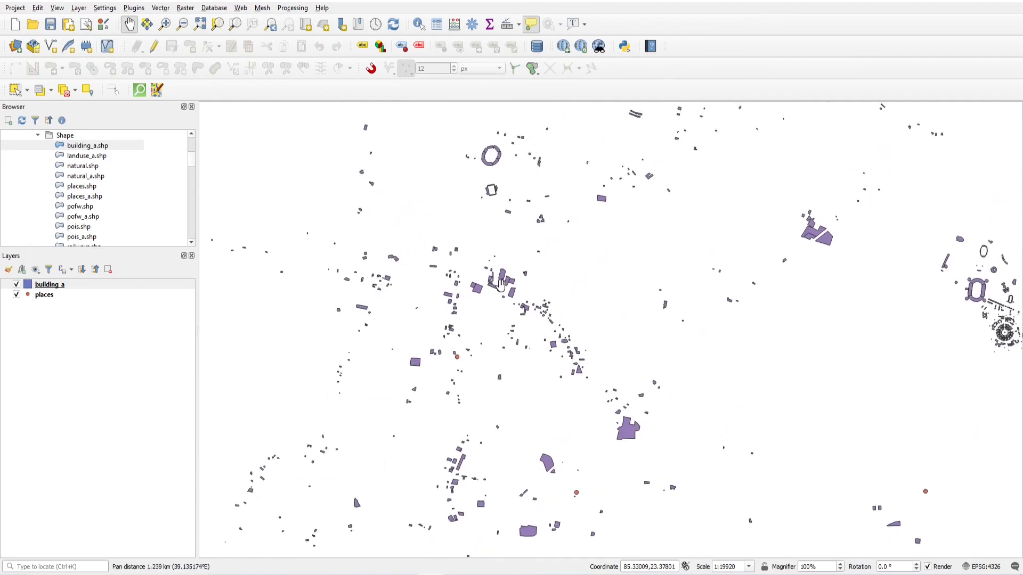
{"action": "scroll", "coordinate": [503, 290], "scroll_direction": "up", "scroll_amount": 1}
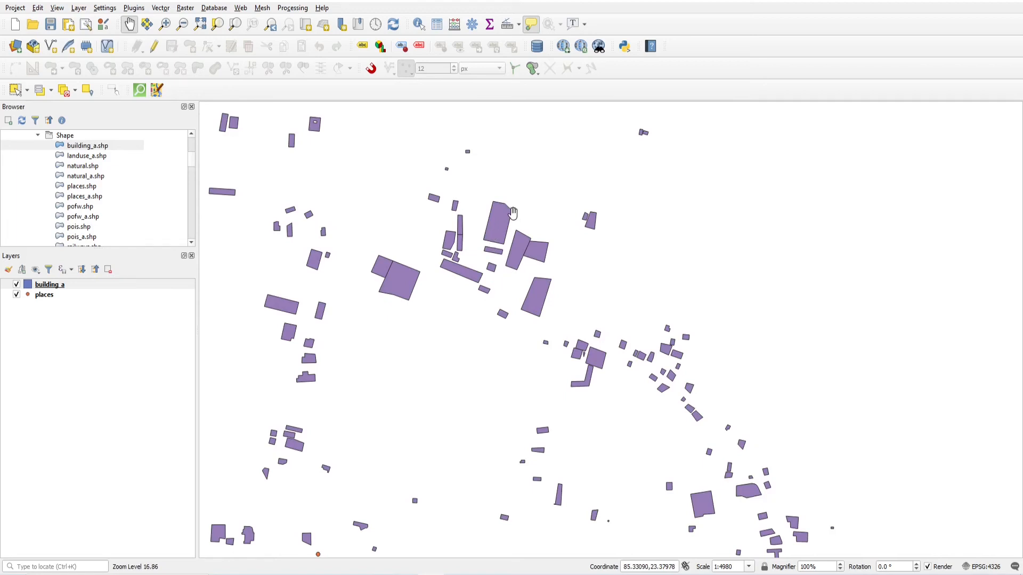
{"action": "mouse_move", "coordinate": [513, 212]}
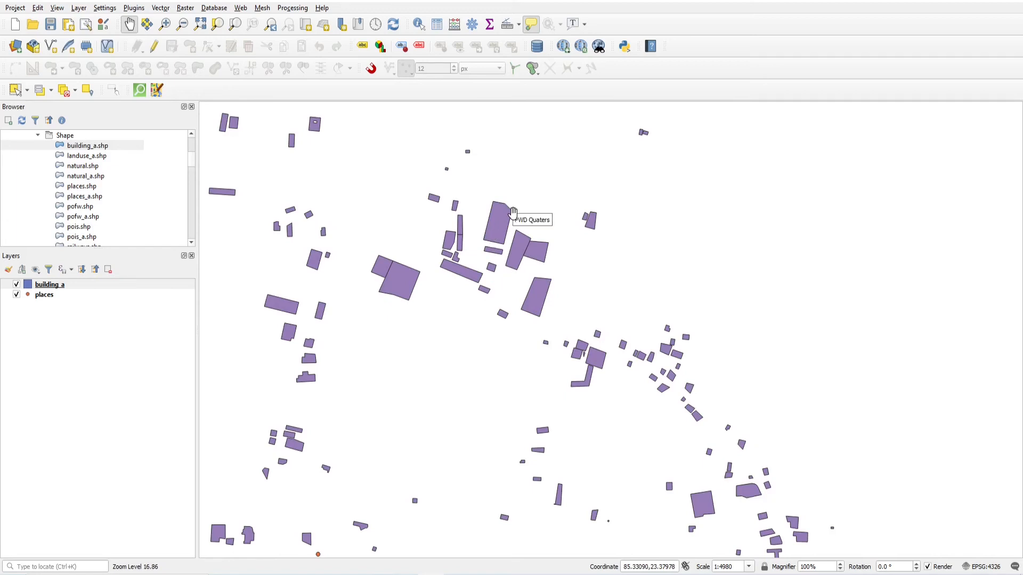
- Open the building_a layer's properties and view its attributes form and field list
{"action": "left_click", "coordinate": [47, 288]}
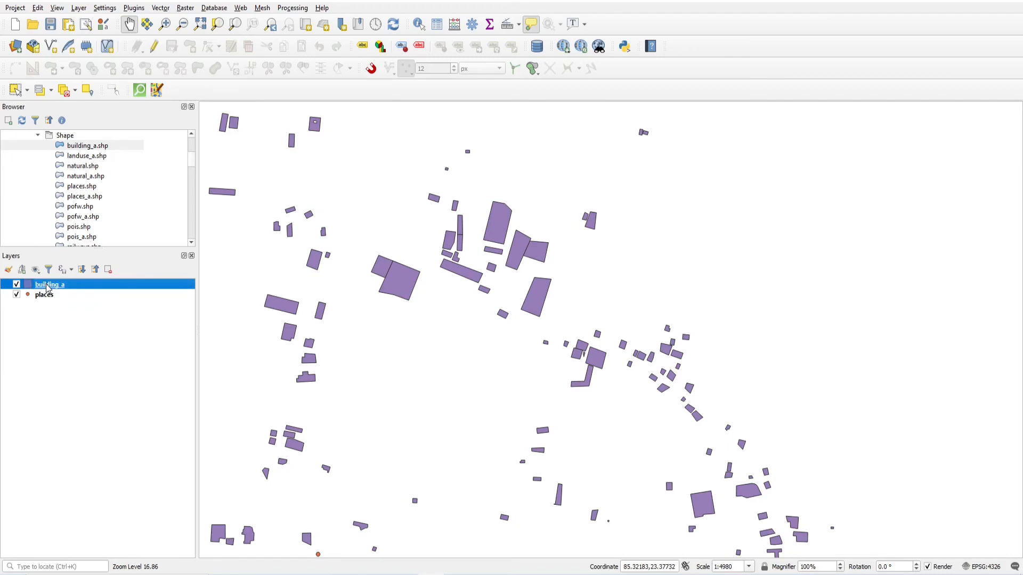
{"action": "double_click", "coordinate": [47, 289]}
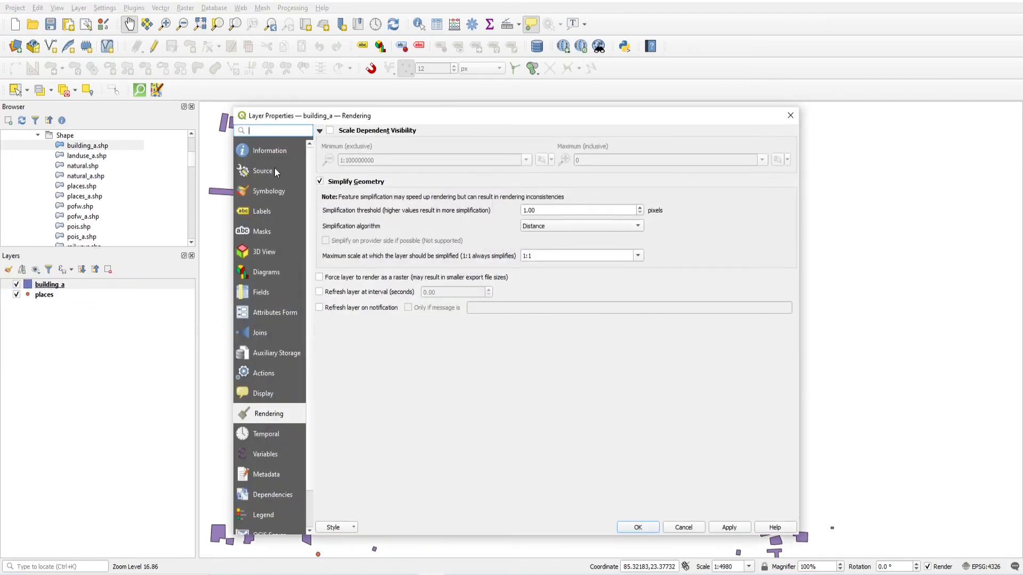
{"action": "left_click", "coordinate": [273, 313]}
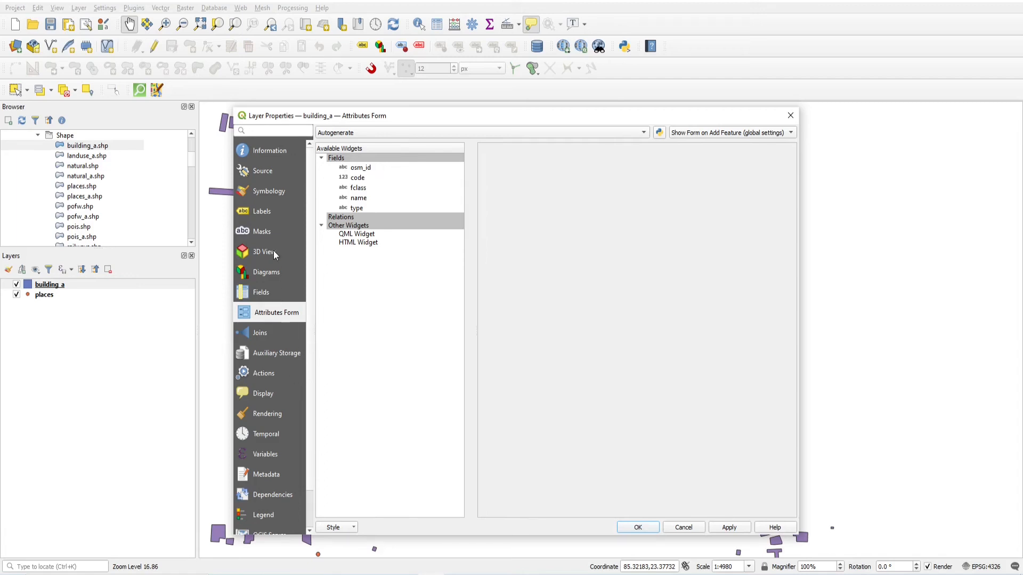
{"action": "left_click", "coordinate": [261, 297]}
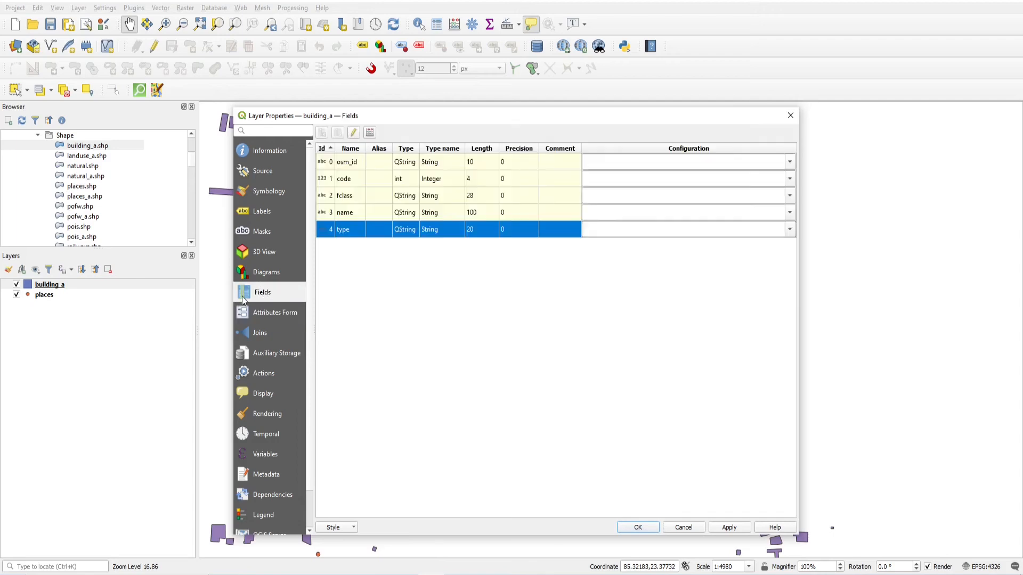
- Enable editing on building_a and add a Text (string) field named photograph with length 254
{"action": "left_click", "coordinate": [355, 137]}
{"action": "left_click", "coordinate": [323, 137]}
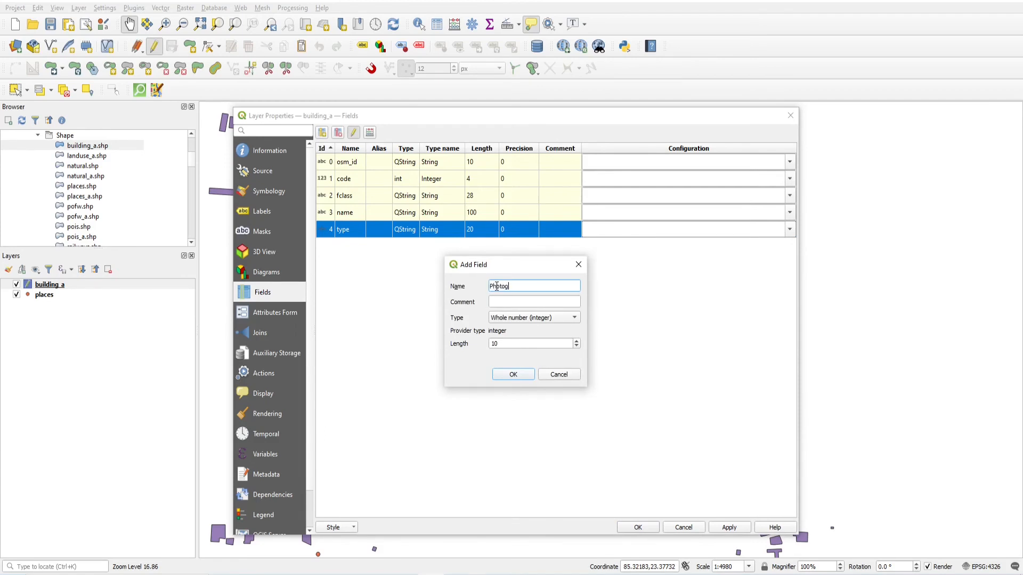
{"action": "key", "text": "ctrl+a"}
{"action": "key", "text": "BackSpace"}
{"action": "type", "text": "photograph"}
{"action": "key", "text": "Tab"}
{"action": "left_click", "coordinate": [535, 318]}
{"action": "left_click", "coordinate": [520, 354]}
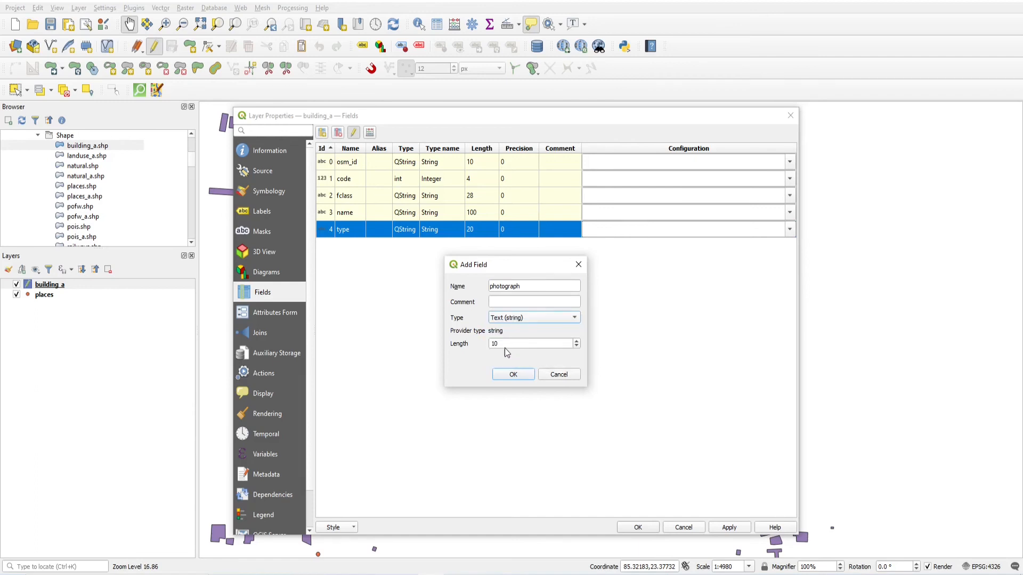
{"action": "double_click", "coordinate": [492, 345]}
{"action": "type", "text": "254"}
{"action": "left_click", "coordinate": [512, 375]}
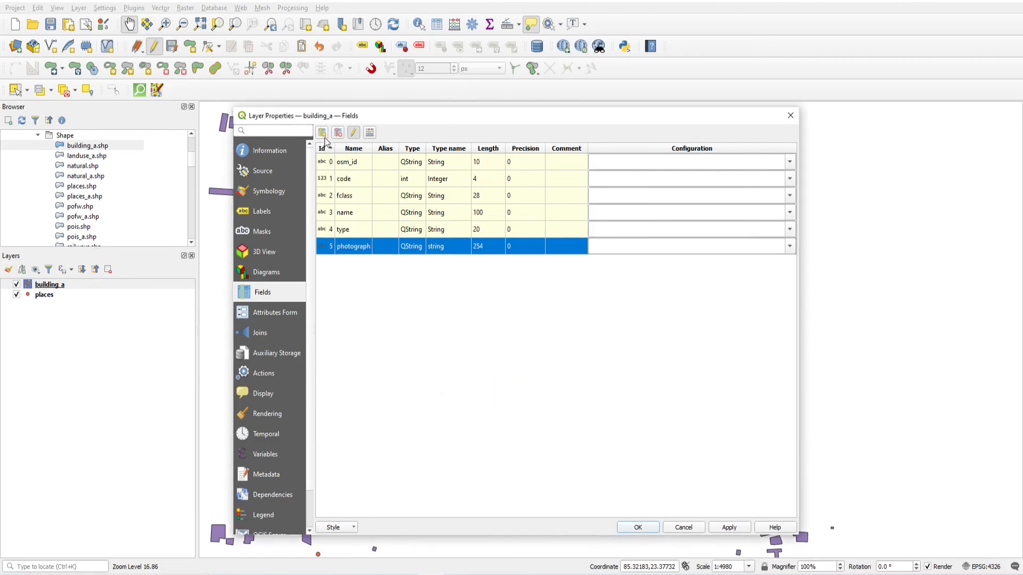
- Stop editing the building_a layer and save its changes
{"action": "left_click", "coordinate": [353, 134]}
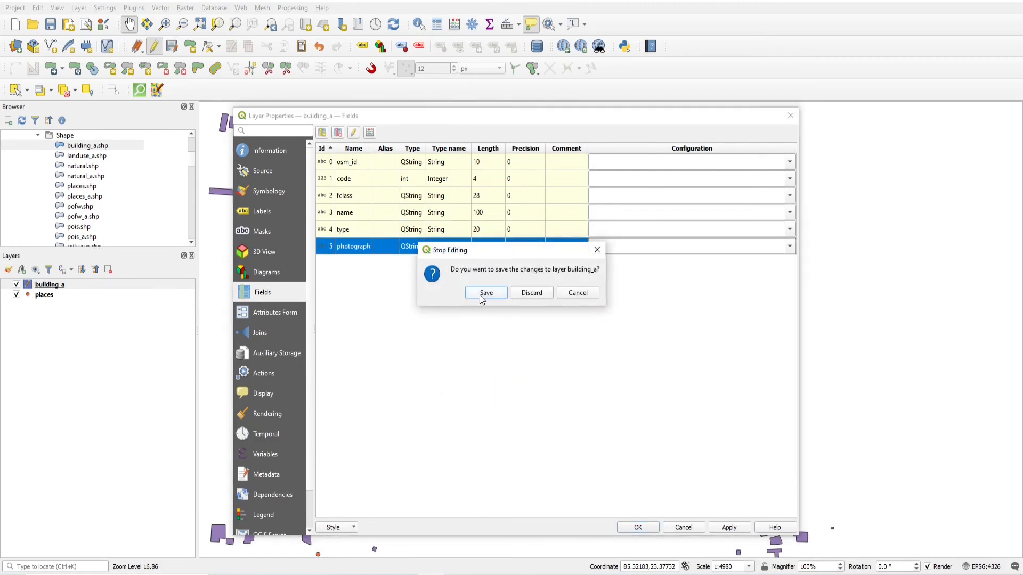
{"action": "left_click_drag", "start_coordinate": [490, 251], "coordinate": [495, 288]}
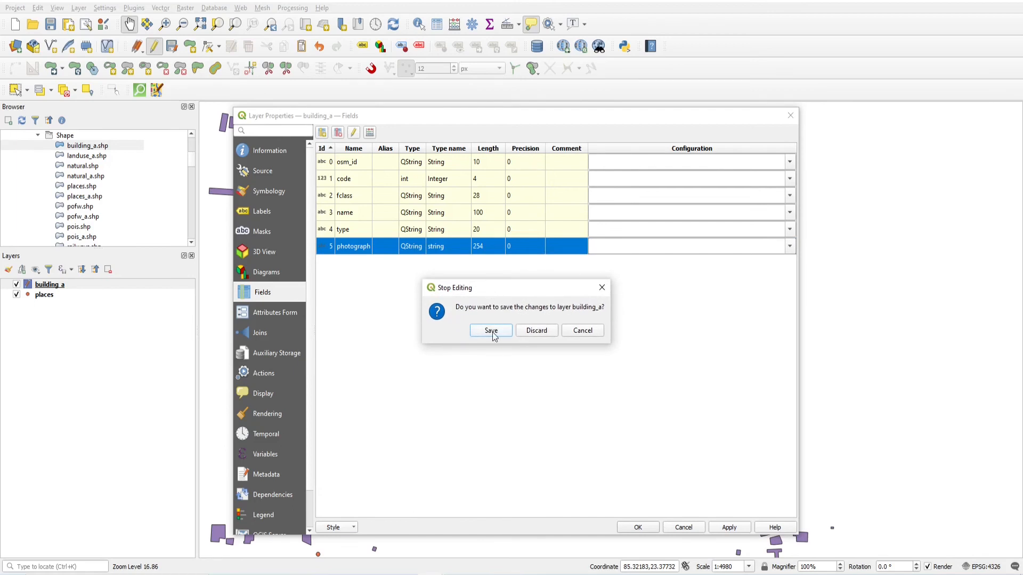
{"action": "left_click", "coordinate": [491, 331]}
- Set the photograph field's widget type to Attachment in the attributes form and compare it with the type field's widget settings
{"action": "left_click", "coordinate": [254, 314]}
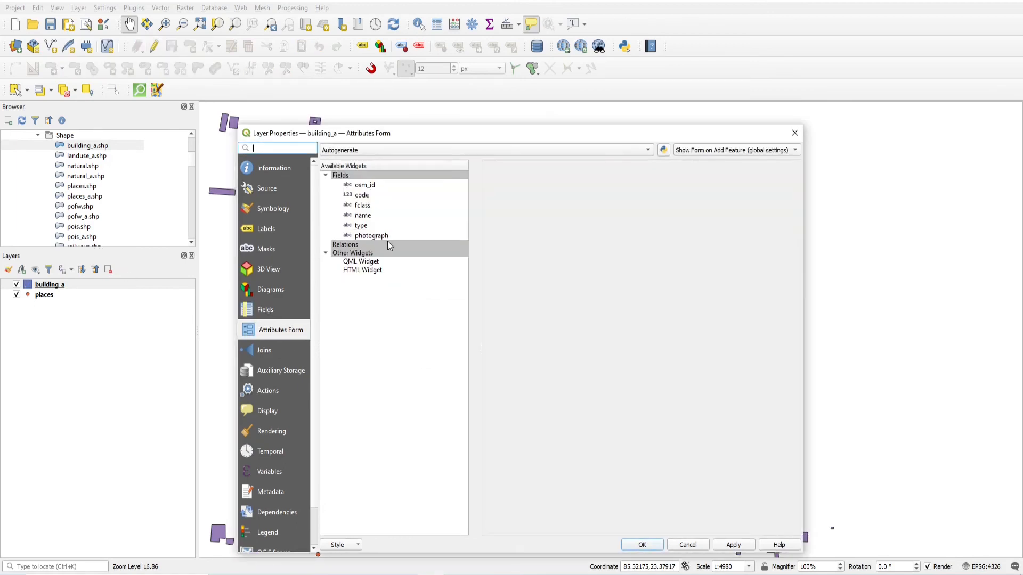
{"action": "left_click", "coordinate": [343, 235]}
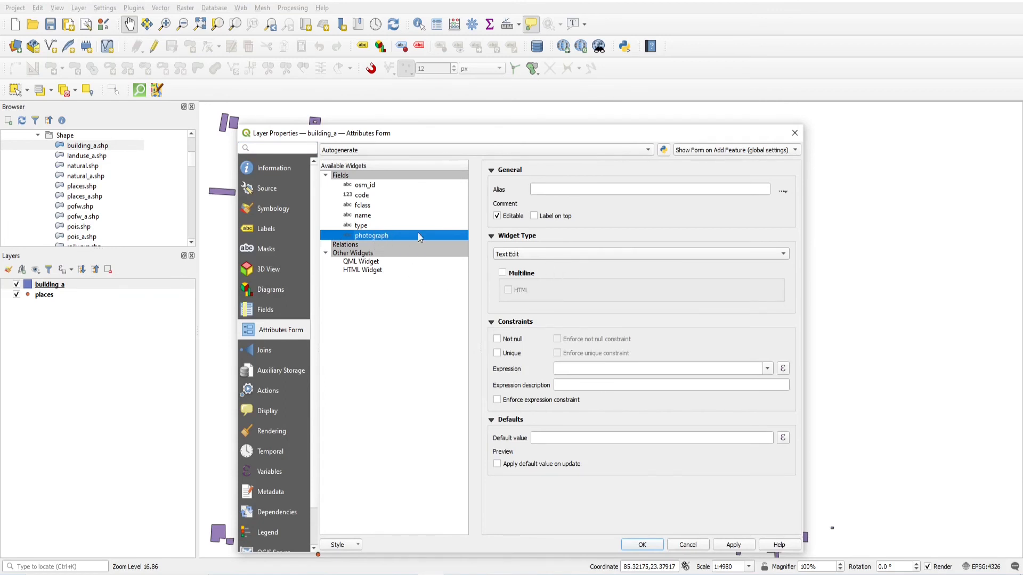
{"action": "left_click", "coordinate": [521, 254]}
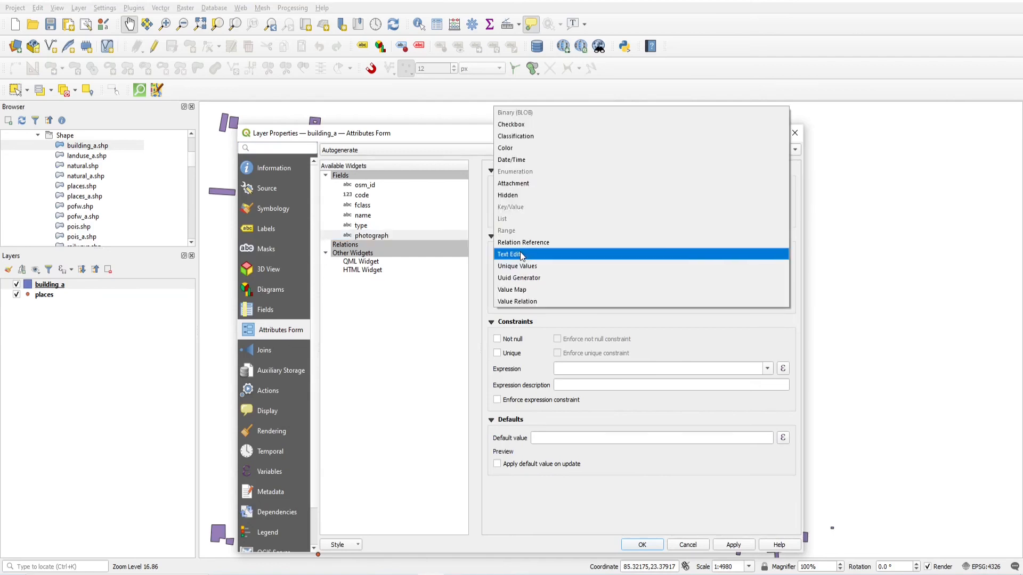
{"action": "left_click", "coordinate": [521, 183]}
{"action": "left_click", "coordinate": [372, 236]}
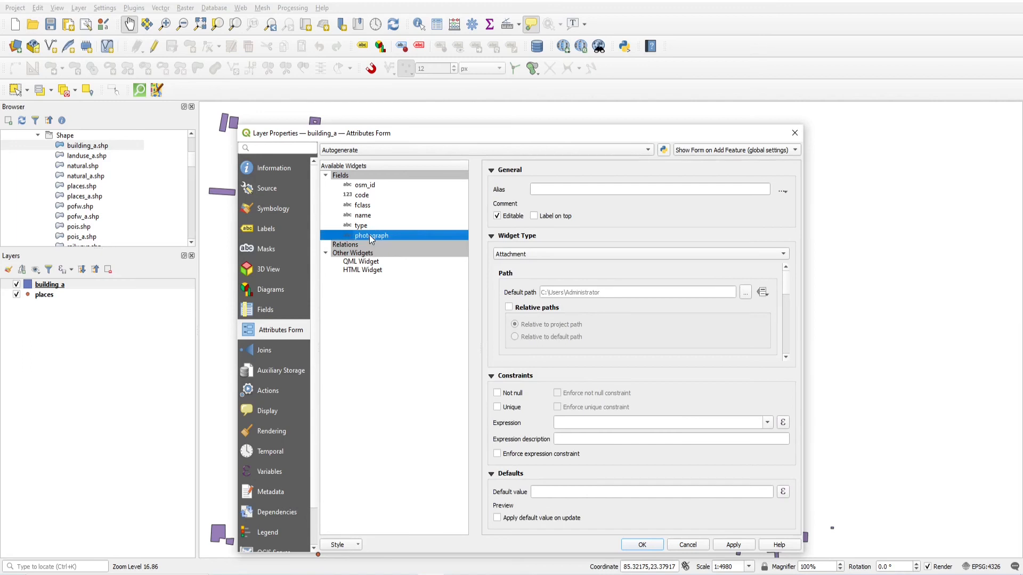
{"action": "left_click", "coordinate": [362, 227]}
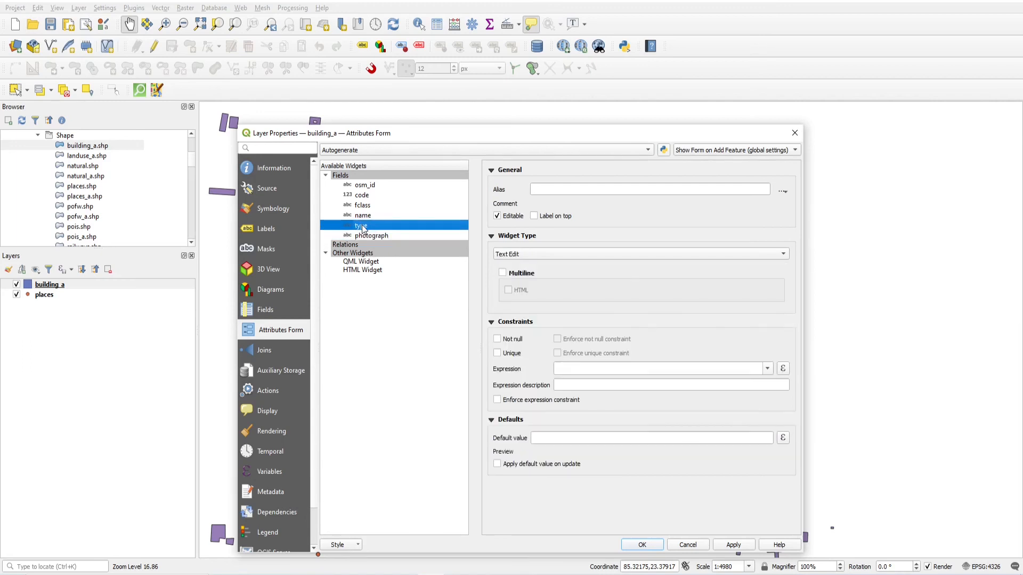
{"action": "left_click", "coordinate": [387, 238]}
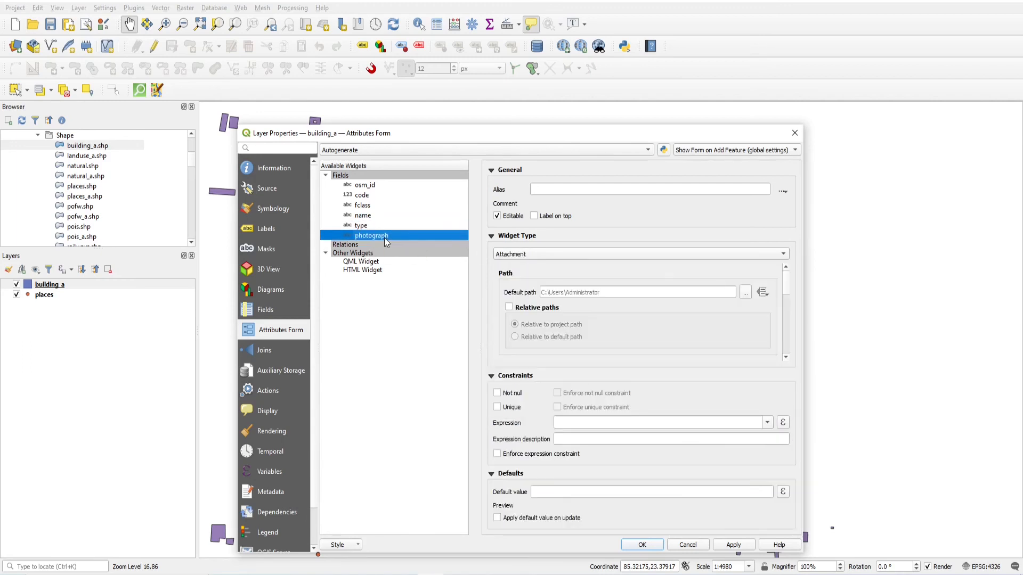
- Try the Text Edit widget type on the photograph field and return it to Attachment
{"action": "left_click", "coordinate": [515, 258]}
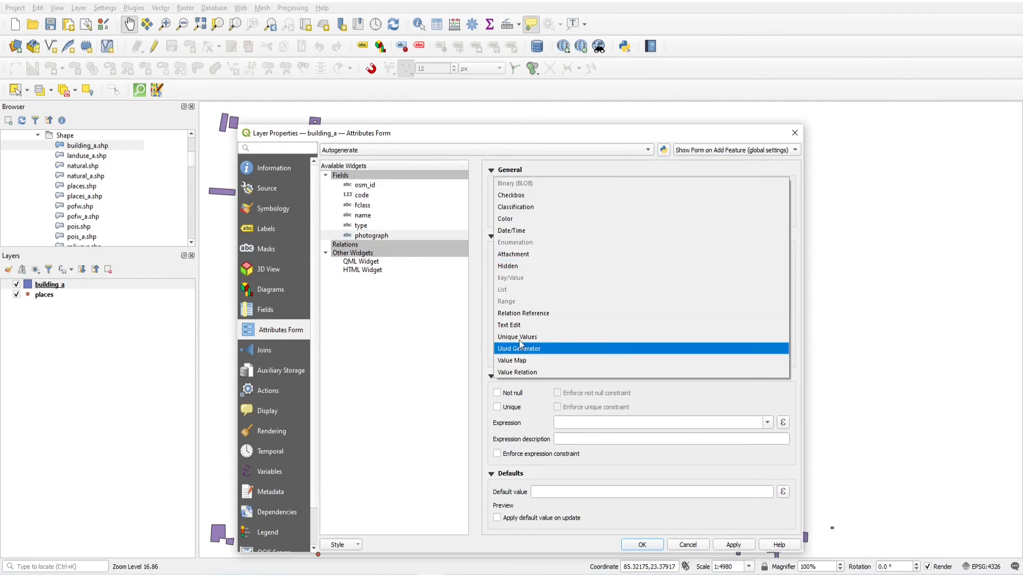
{"action": "left_click", "coordinate": [516, 325]}
{"action": "left_click", "coordinate": [512, 258]}
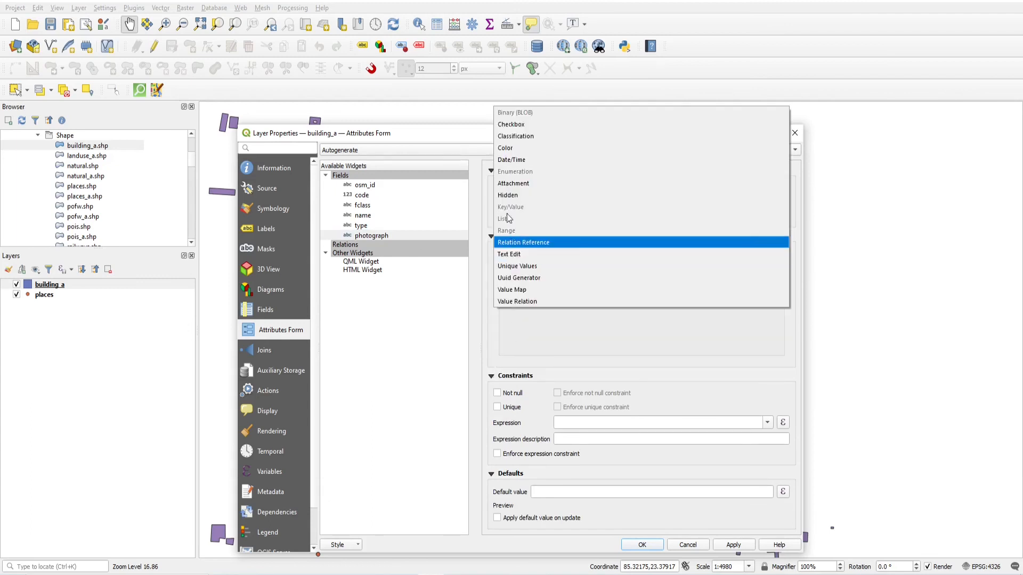
{"action": "left_click", "coordinate": [505, 186]}
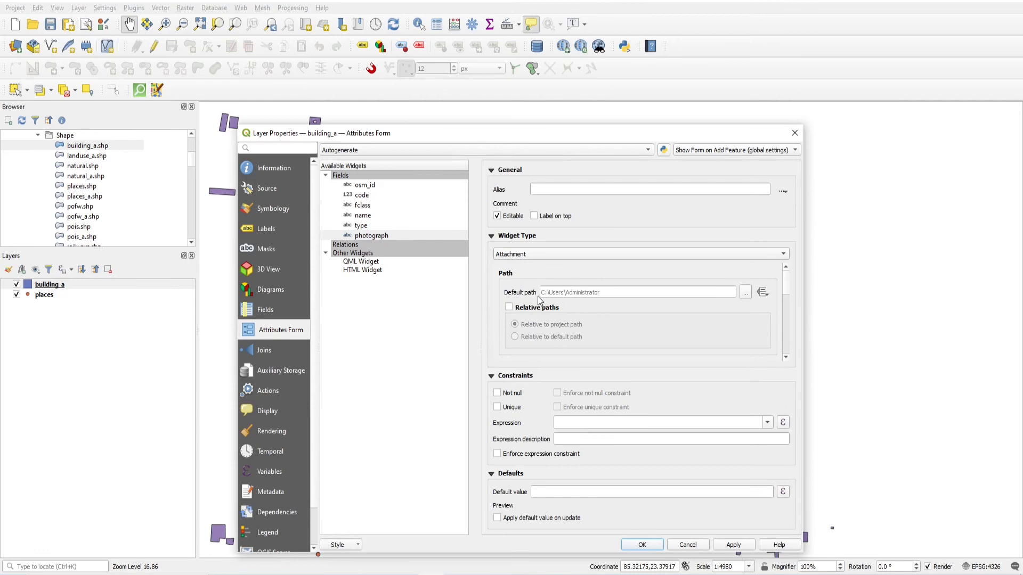
- Enable relative paths for the photograph attachment, relative to the project path, and use a hyperlink for the document path
{"action": "left_click", "coordinate": [509, 308]}
{"action": "scroll", "coordinate": [638, 328], "scroll_direction": "down", "scroll_amount": 1}
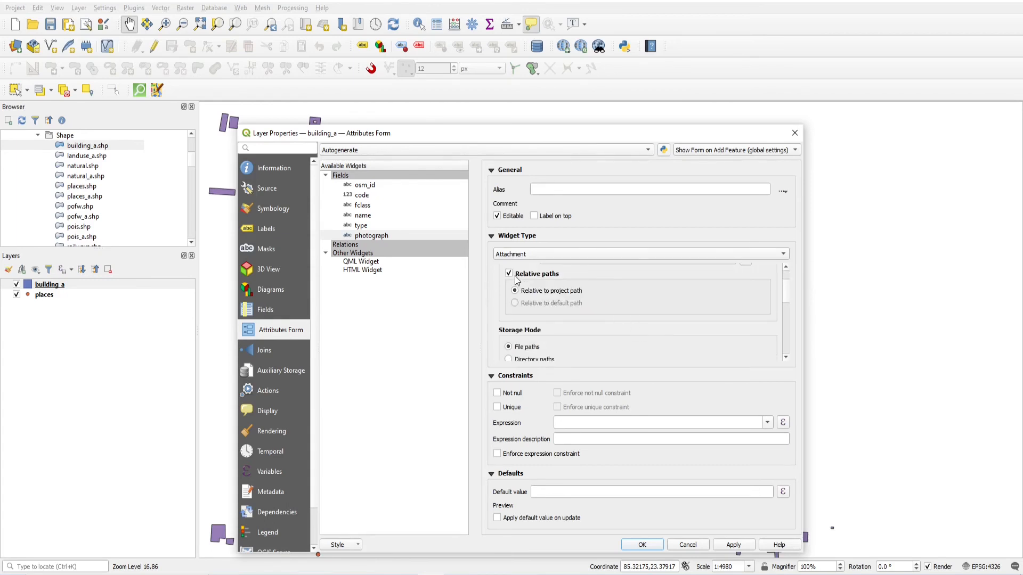
{"action": "scroll", "coordinate": [521, 280], "scroll_direction": "down", "scroll_amount": 2}
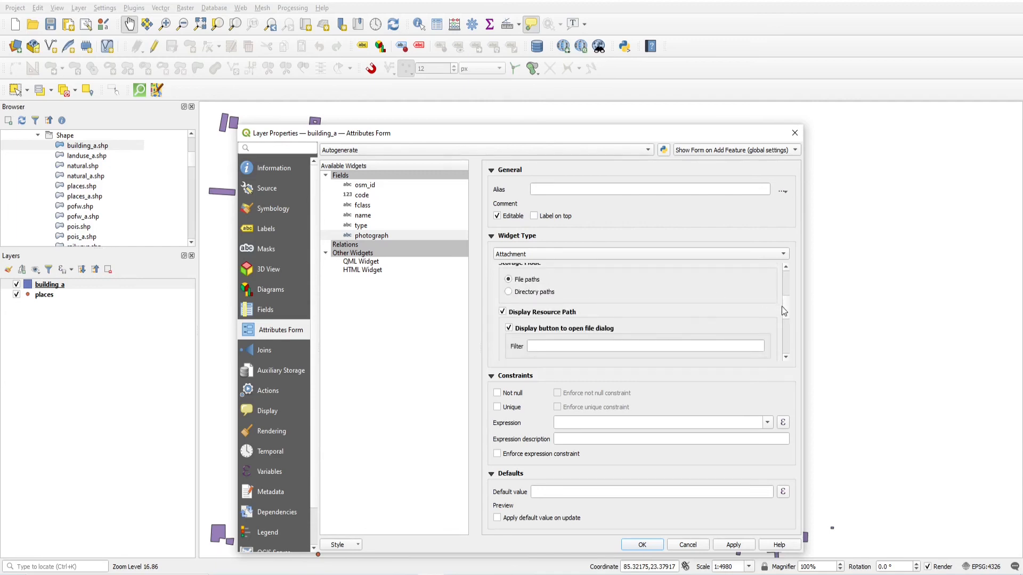
{"action": "scroll", "coordinate": [782, 306], "scroll_direction": "down", "scroll_amount": 1}
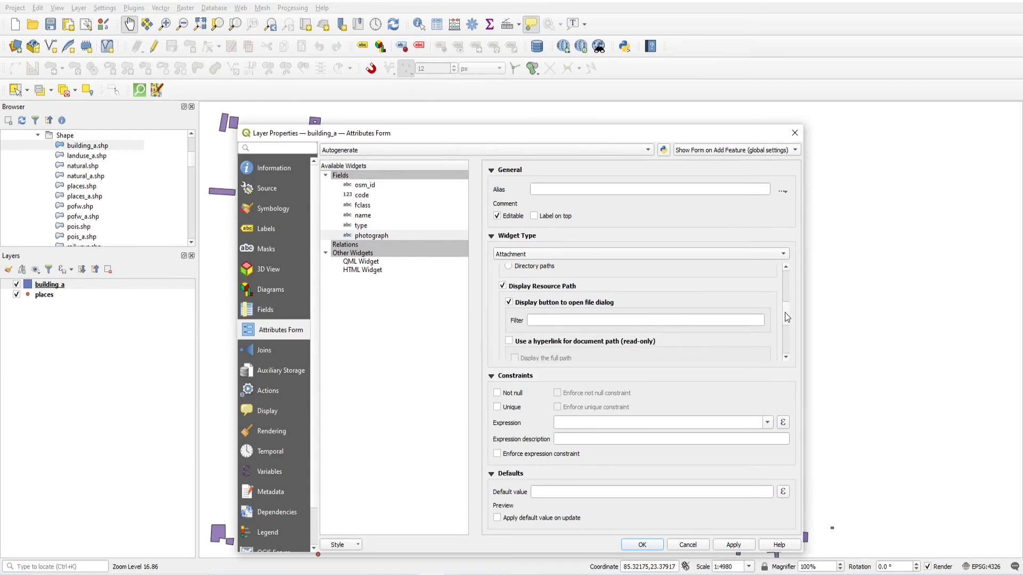
{"action": "left_click", "coordinate": [557, 310]}
{"action": "scroll", "coordinate": [787, 317], "scroll_direction": "down", "scroll_amount": 1}
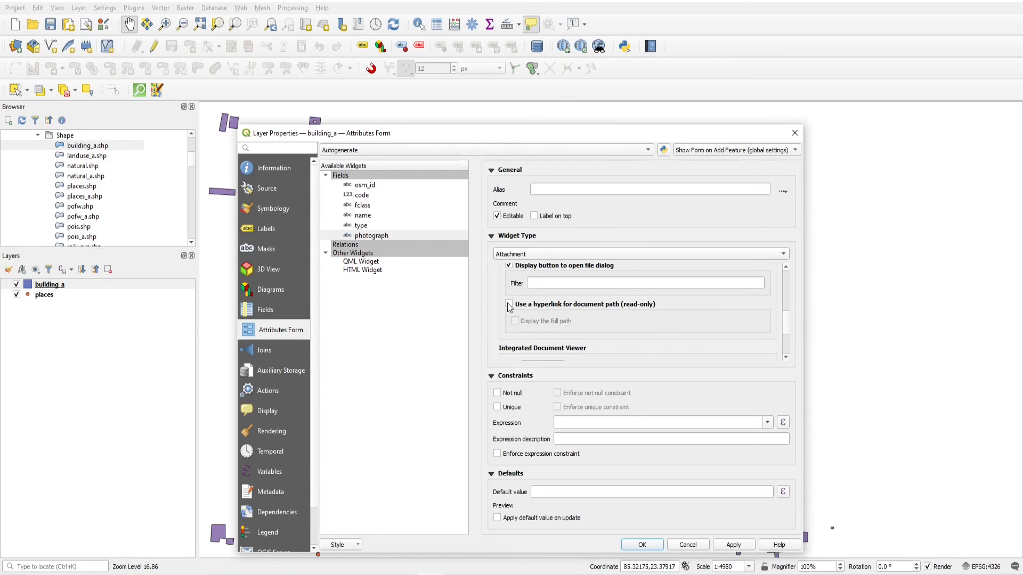
{"action": "left_click", "coordinate": [509, 305]}
- Review the integrated document viewer types, keep No Content, and accept the building_a layer properties
{"action": "scroll", "coordinate": [785, 334], "scroll_direction": "down", "scroll_amount": 3}
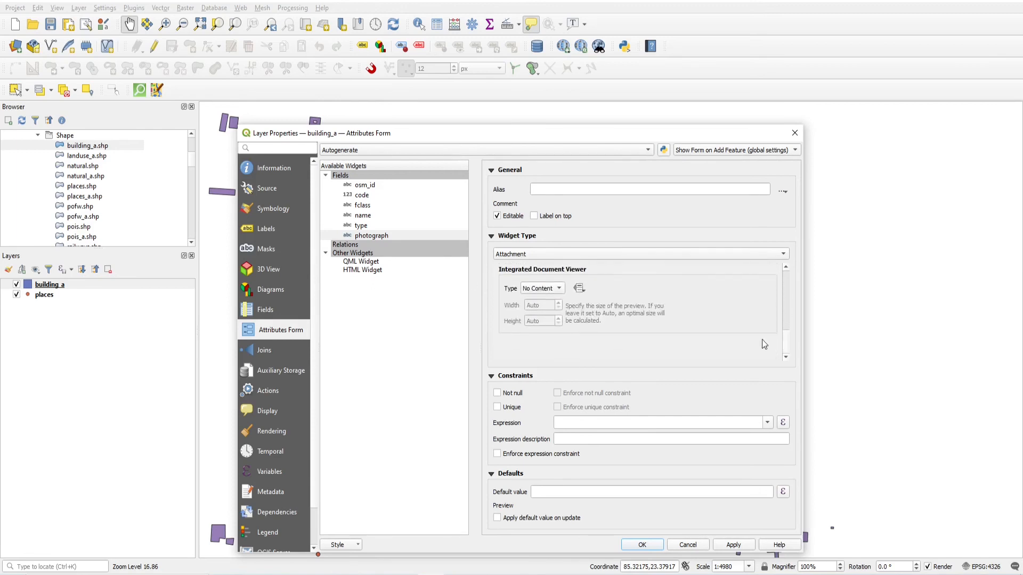
{"action": "left_click", "coordinate": [554, 289]}
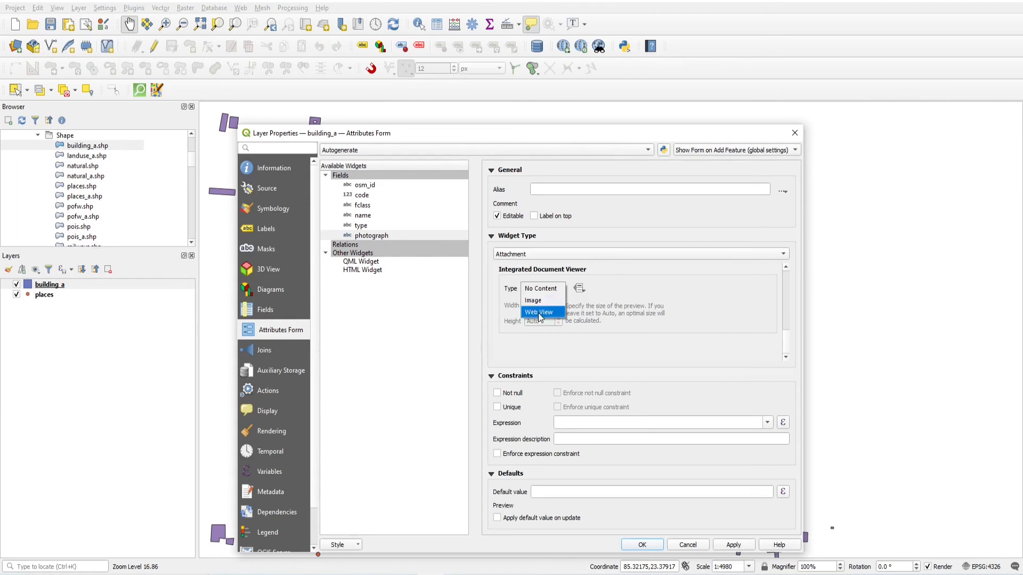
{"action": "left_click", "coordinate": [611, 289]}
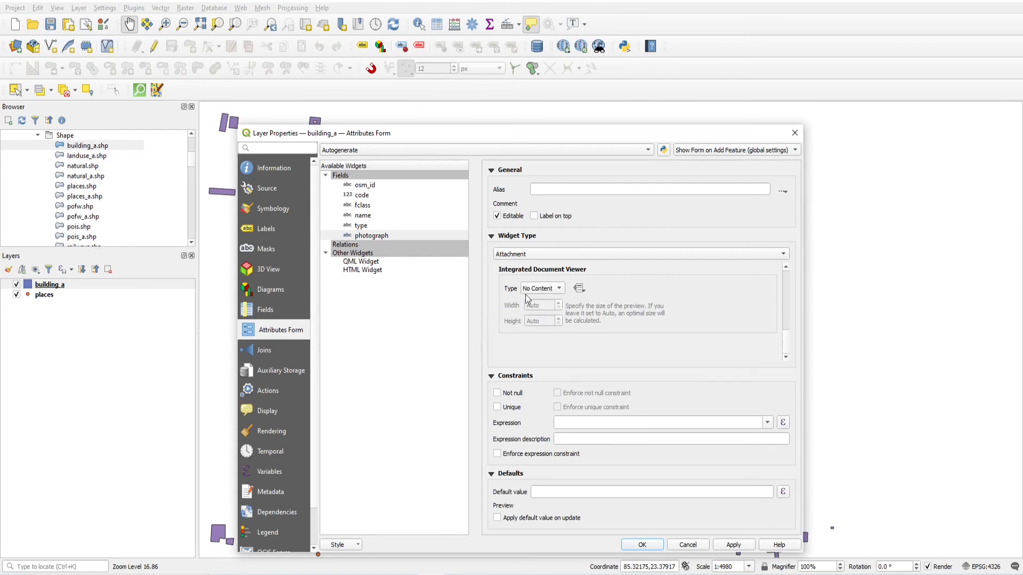
{"action": "scroll", "coordinate": [698, 344], "scroll_direction": "up", "scroll_amount": 5}
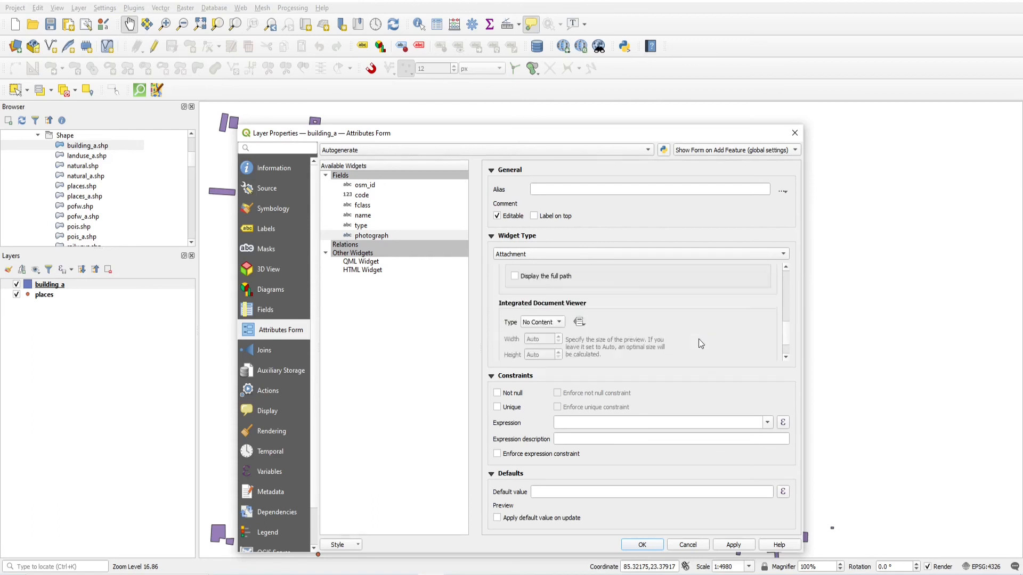
{"action": "left_click_drag", "start_coordinate": [790, 320], "coordinate": [788, 276]}
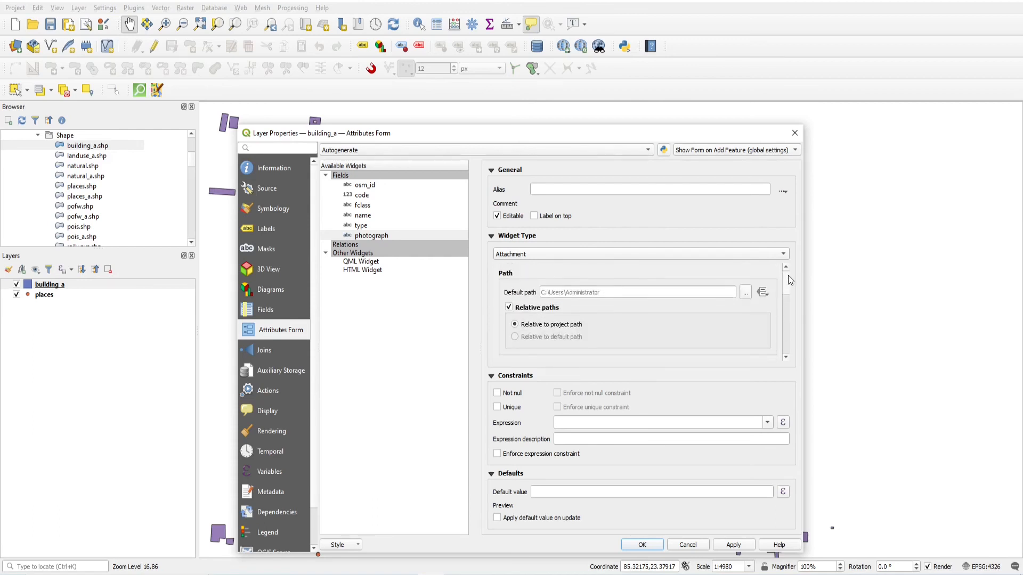
{"action": "left_click", "coordinate": [642, 544]}
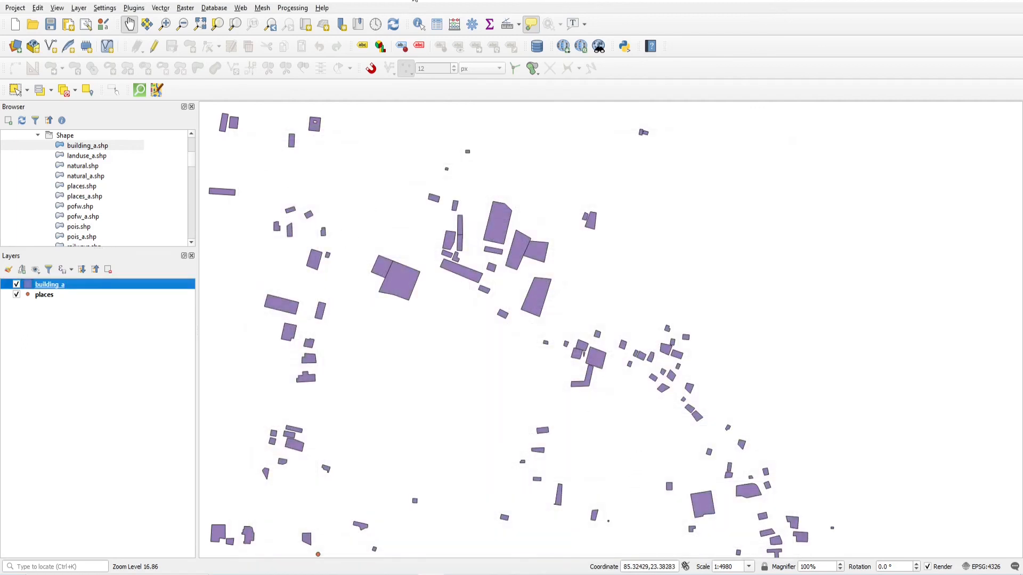
- Identify the Jharkhand Public Service Commission building, open its attribute form and enable editing on building_a
{"action": "left_click", "coordinate": [419, 24]}
{"action": "left_click", "coordinate": [415, 283]}
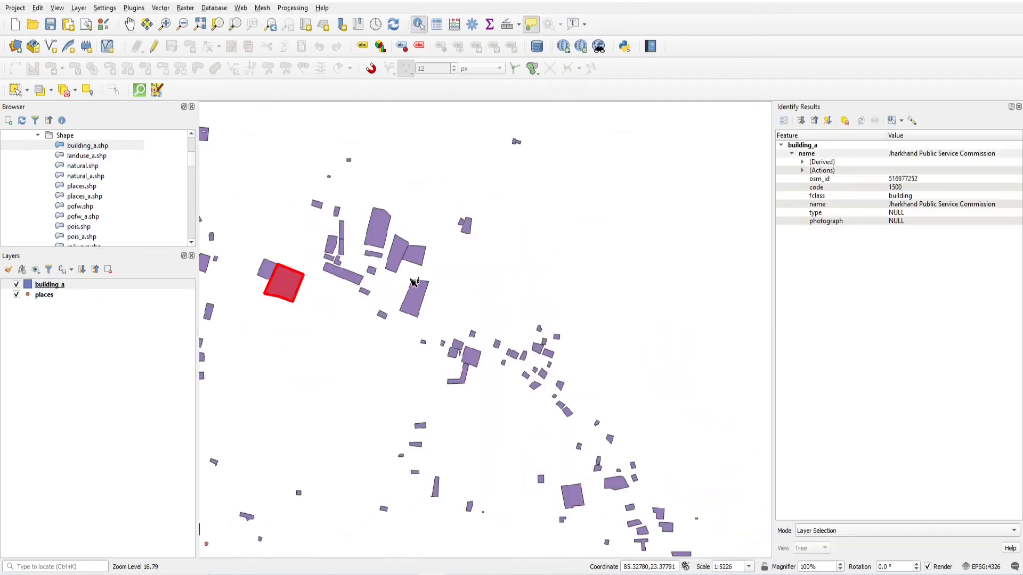
{"action": "left_click", "coordinate": [784, 121]}
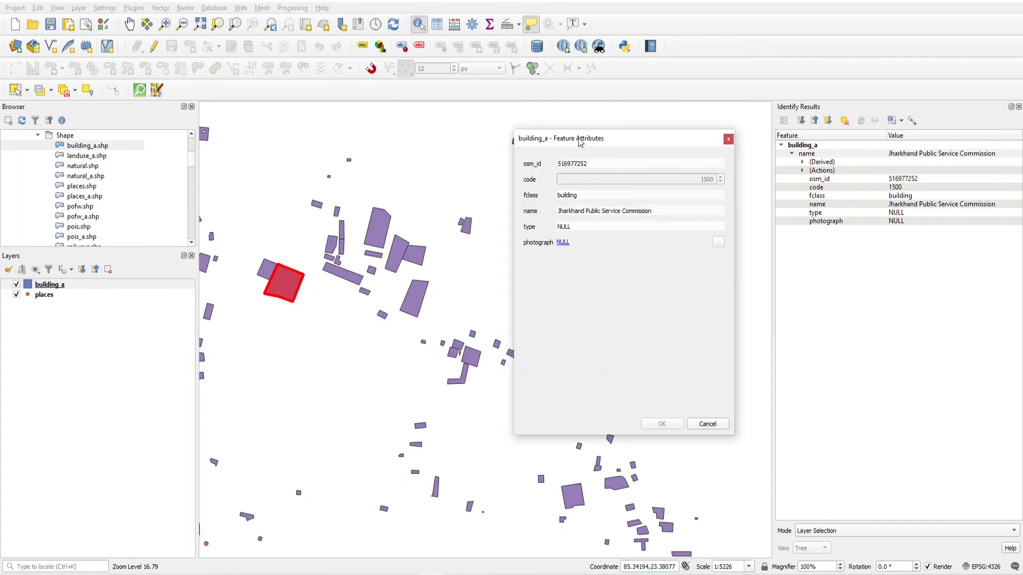
{"action": "left_click_drag", "start_coordinate": [580, 138], "coordinate": [492, 133]}
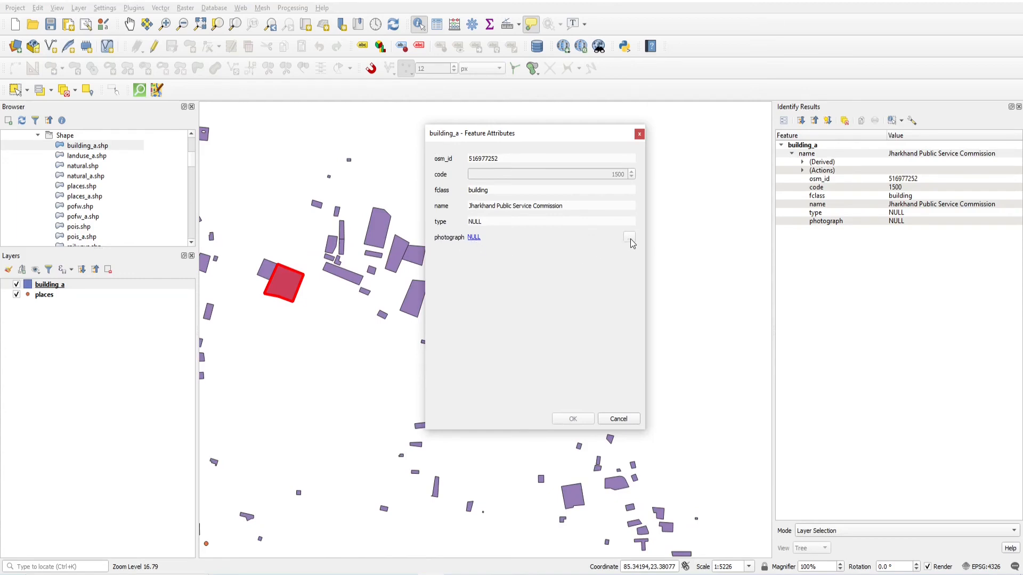
{"action": "left_click", "coordinate": [154, 46]}
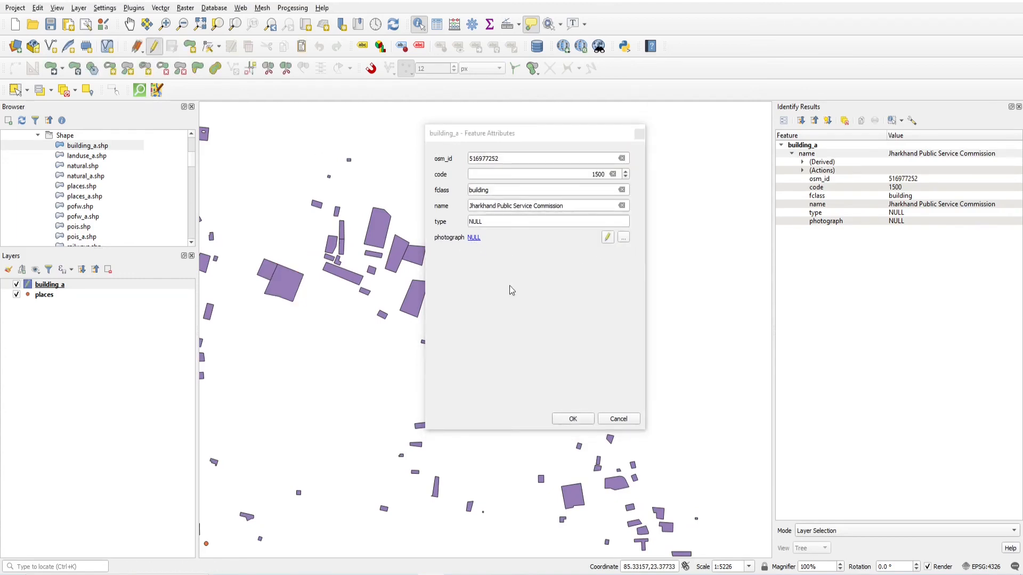
{"action": "left_click", "coordinate": [624, 238]}
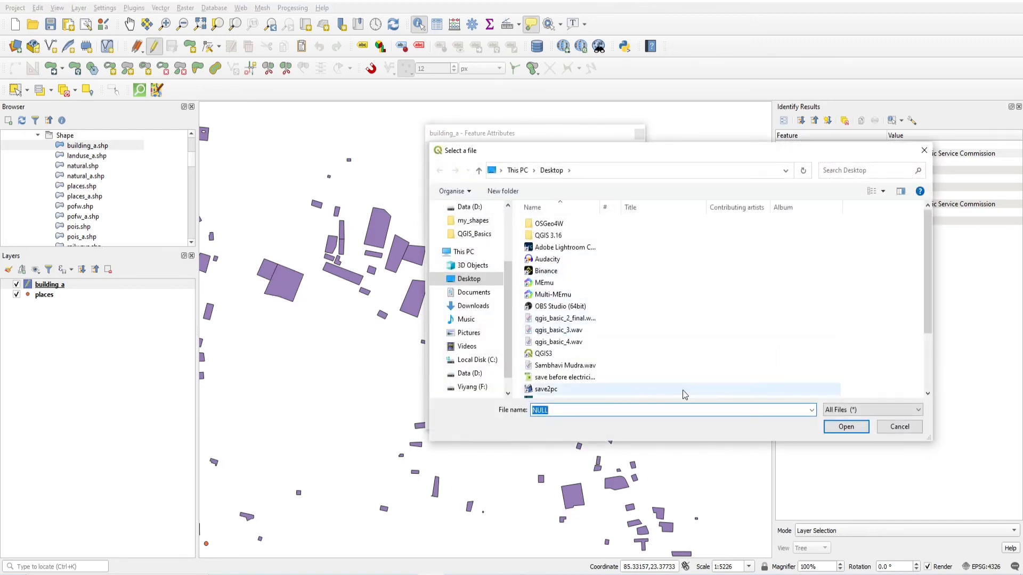
{"action": "left_click", "coordinate": [899, 427]}
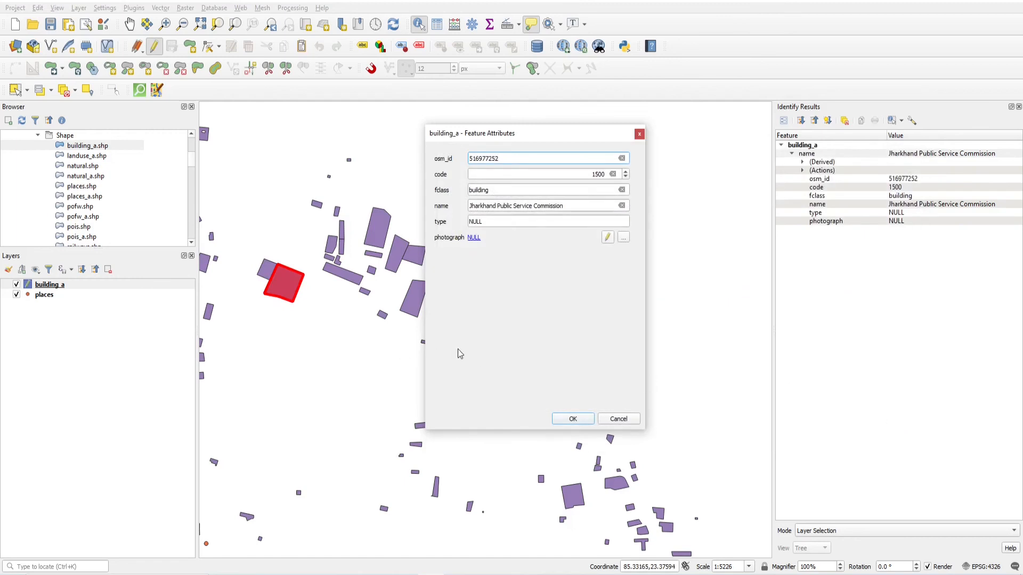
{"action": "key", "text": "alt+Tab"}
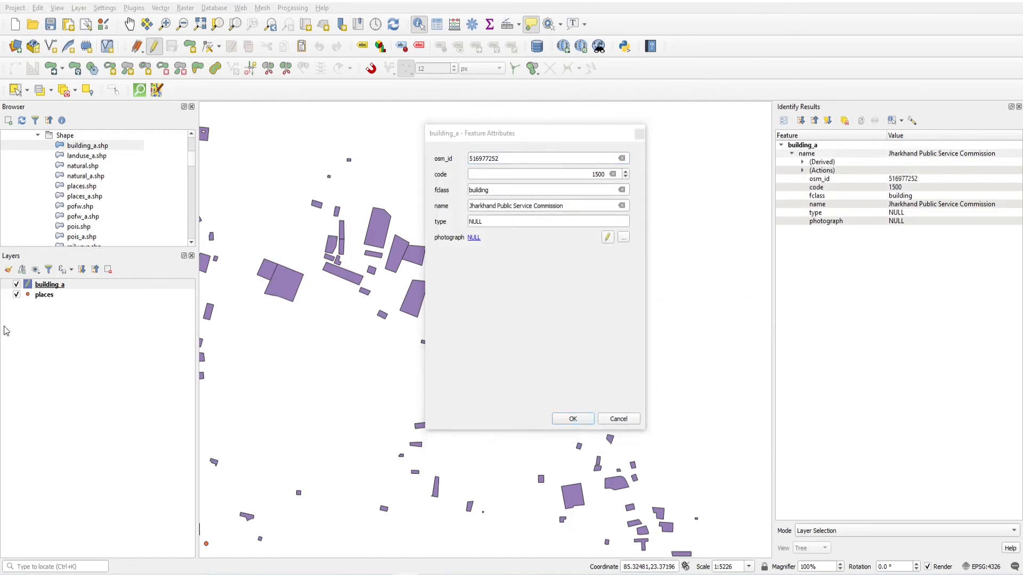
- Attach building.dng from D:\BasicQGIS_Data\photos to the building's photograph field, check the linked photo, and accept the form
{"action": "left_click", "coordinate": [628, 239]}
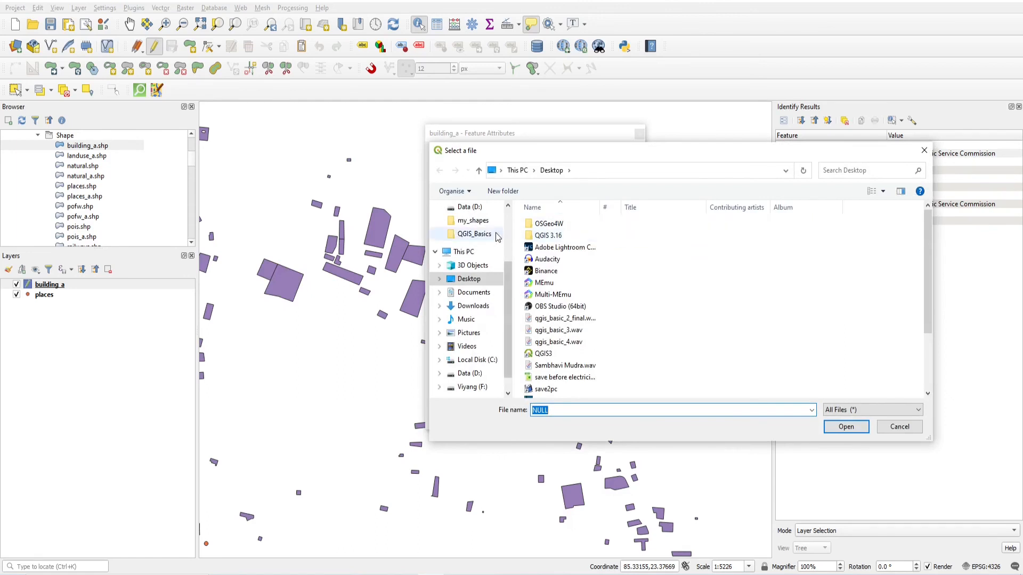
{"action": "left_click", "coordinate": [470, 373]}
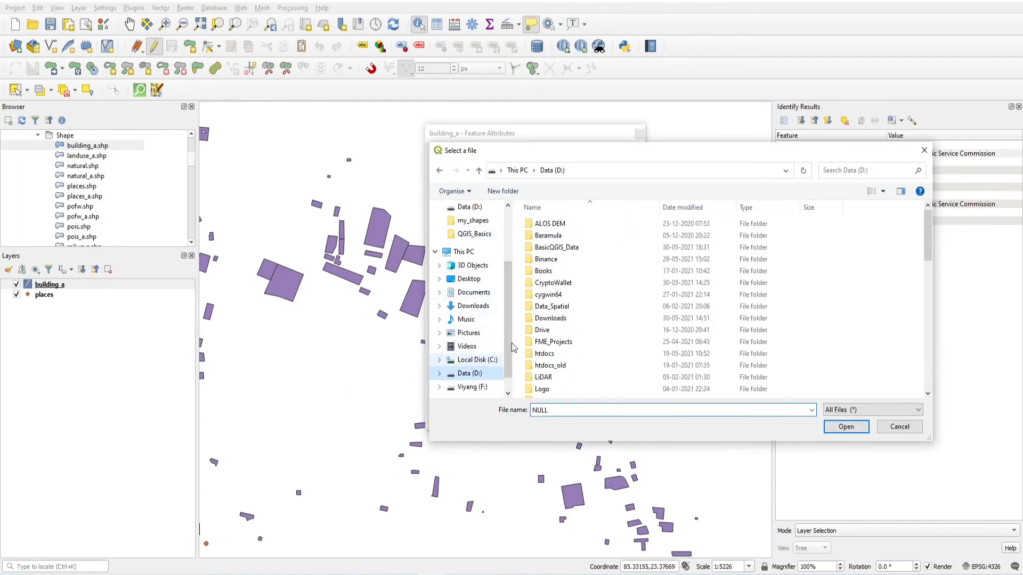
{"action": "double_click", "coordinate": [557, 247]}
{"action": "double_click", "coordinate": [556, 286]}
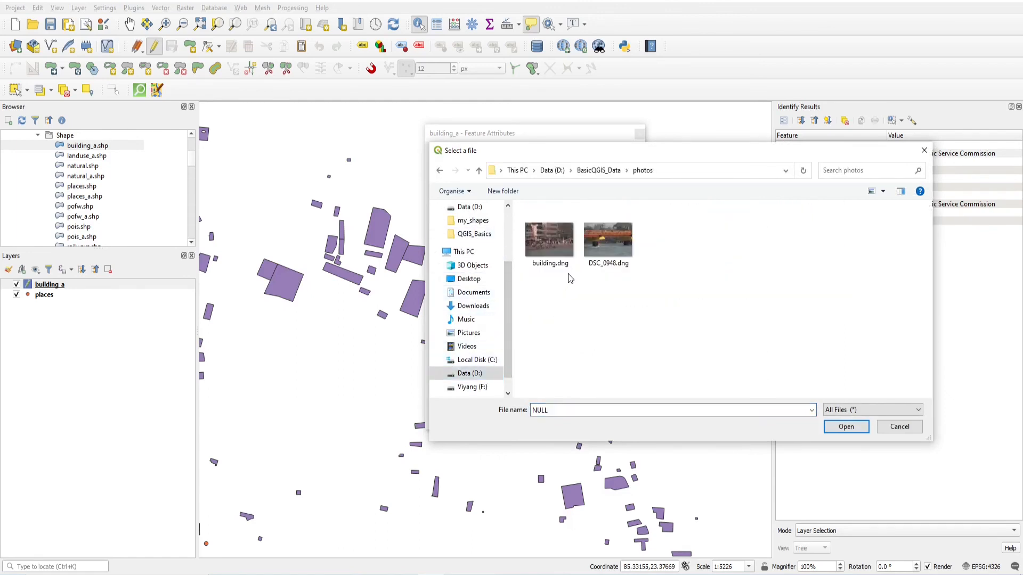
{"action": "left_click", "coordinate": [554, 250]}
{"action": "left_click", "coordinate": [846, 428]}
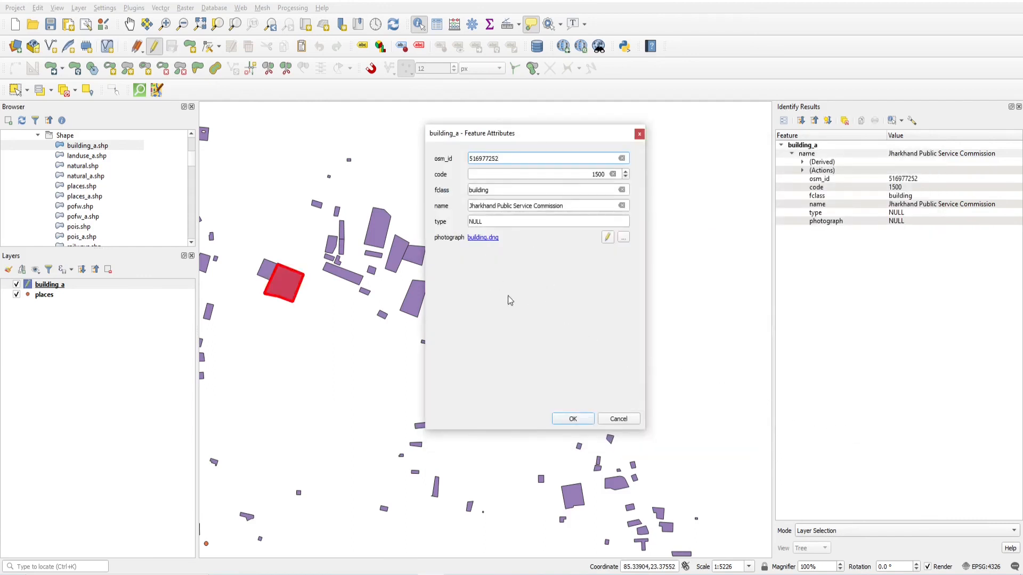
{"action": "left_click", "coordinate": [572, 419]}
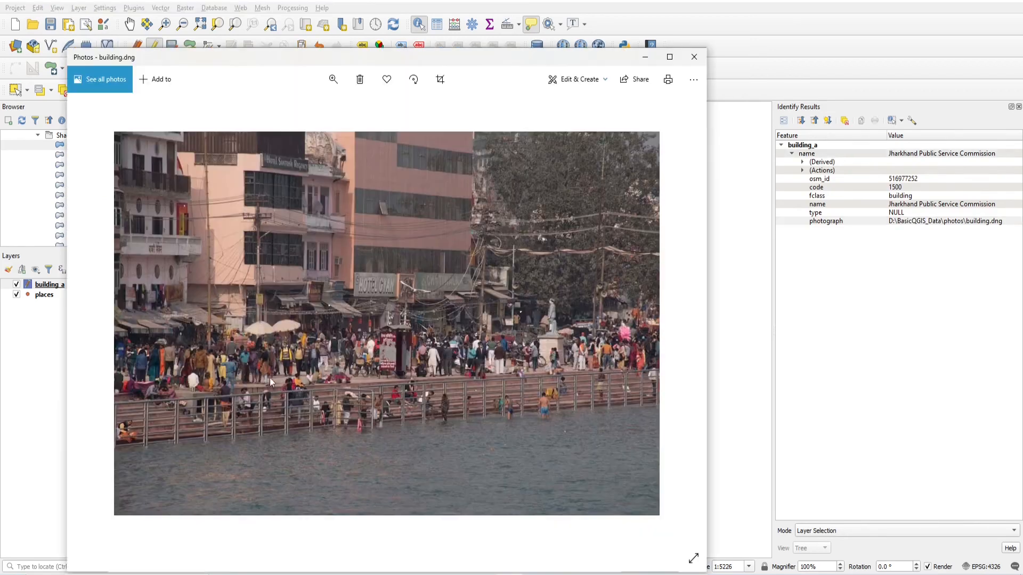
{"action": "left_click", "coordinate": [693, 57]}
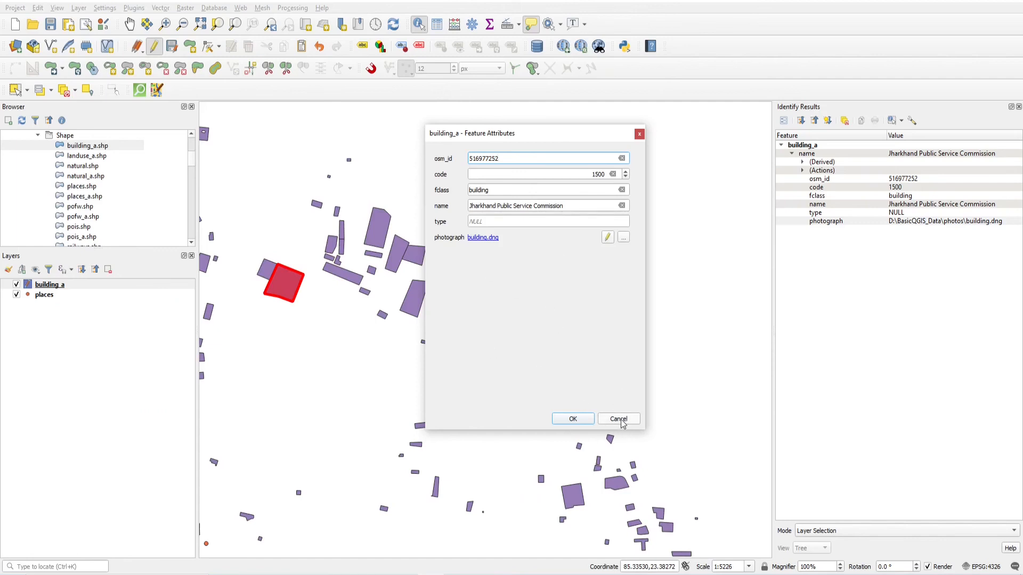
{"action": "left_click", "coordinate": [591, 422]}
- Set the photograph field's integrated document viewer to Image with a preview width of 400 px in building_a's properties
{"action": "left_click", "coordinate": [49, 288]}
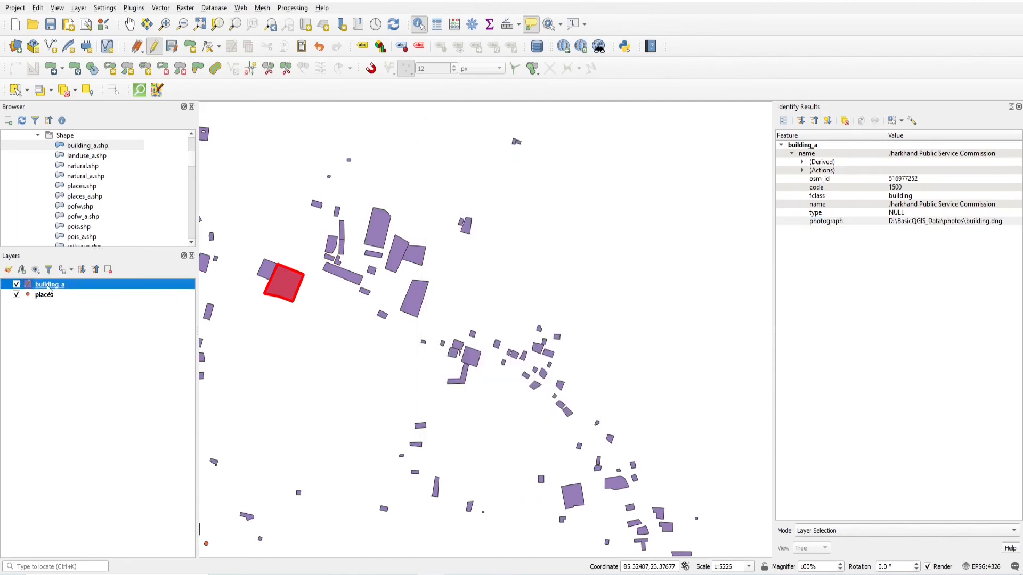
{"action": "double_click", "coordinate": [49, 289]}
{"action": "left_click", "coordinate": [366, 236]}
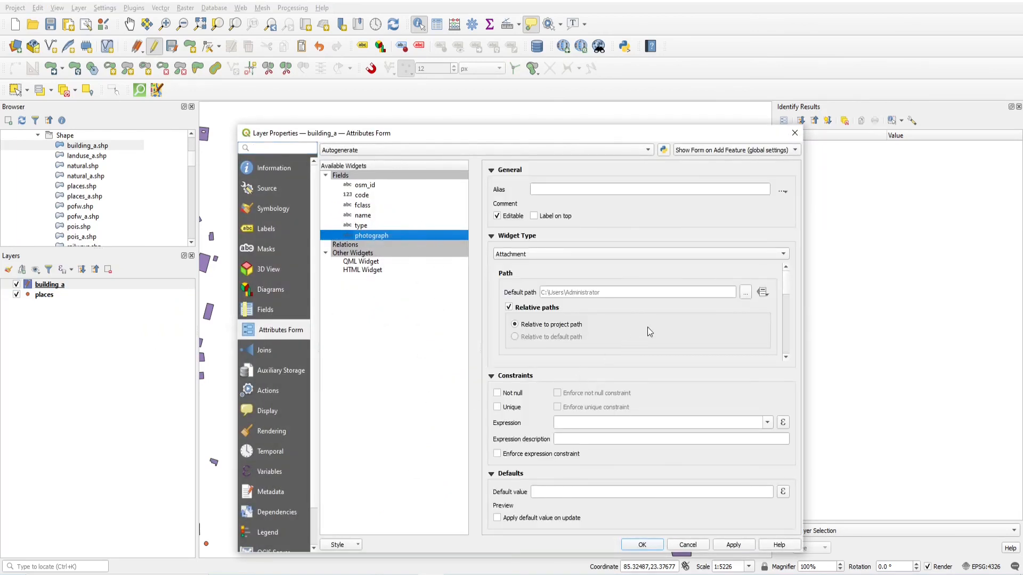
{"action": "scroll", "coordinate": [647, 327], "scroll_direction": "down", "scroll_amount": 5}
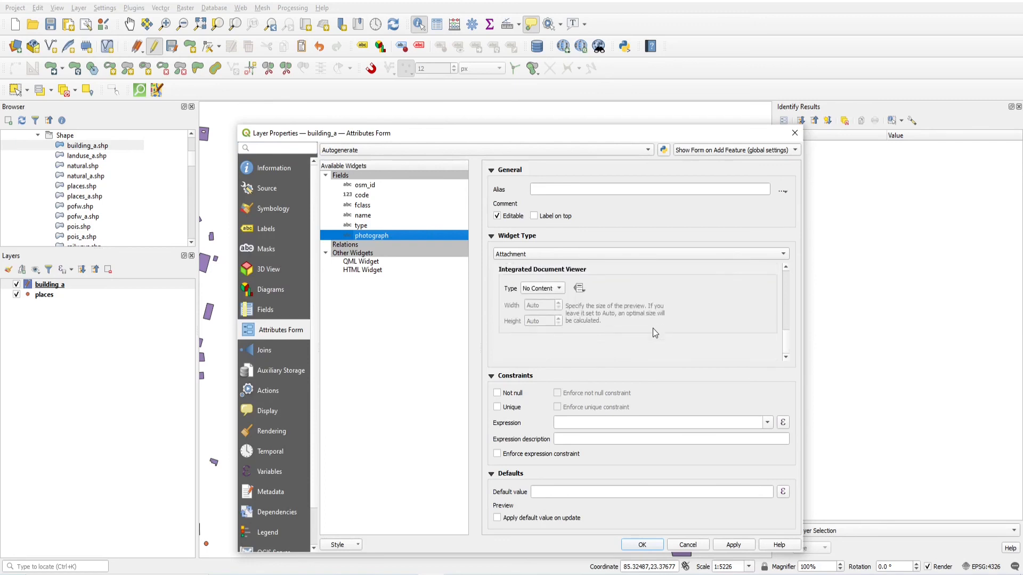
{"action": "left_click", "coordinate": [559, 289]}
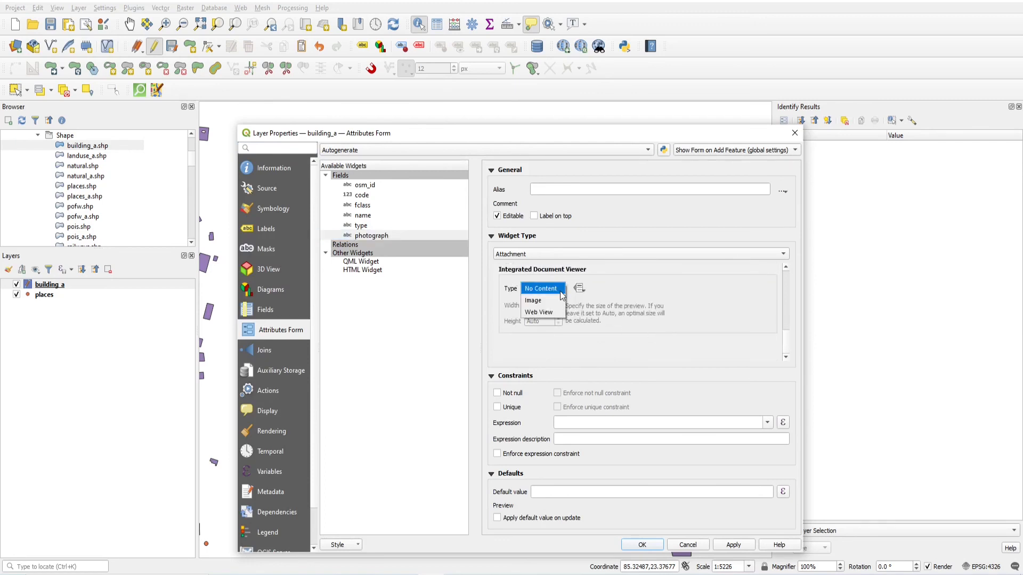
{"action": "left_click", "coordinate": [533, 301]}
{"action": "left_click_drag", "start_coordinate": [547, 306], "coordinate": [526, 304]}
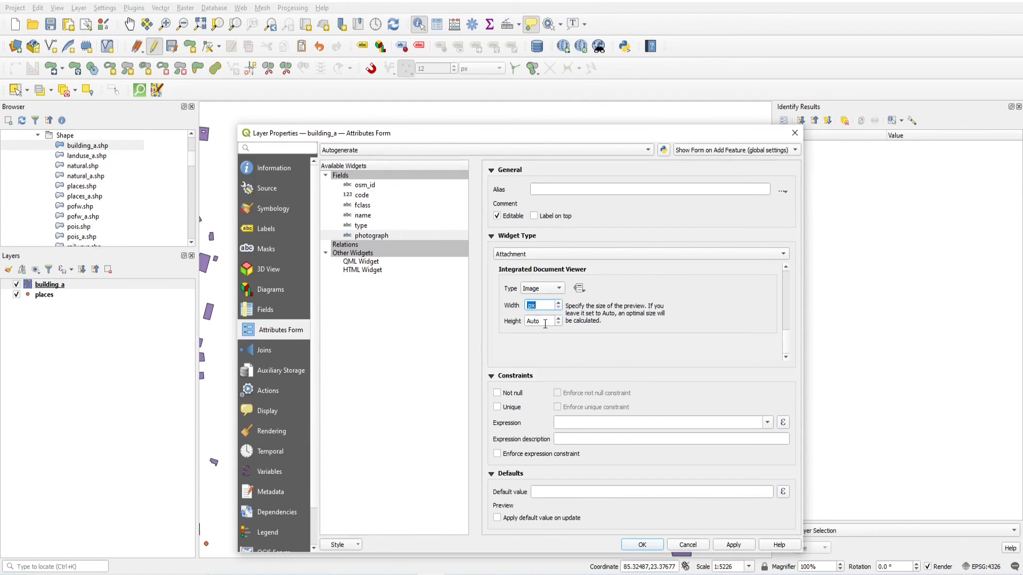
{"action": "type", "text": "400"}
{"action": "left_click", "coordinate": [546, 321]}
{"action": "left_click", "coordinate": [642, 544]}
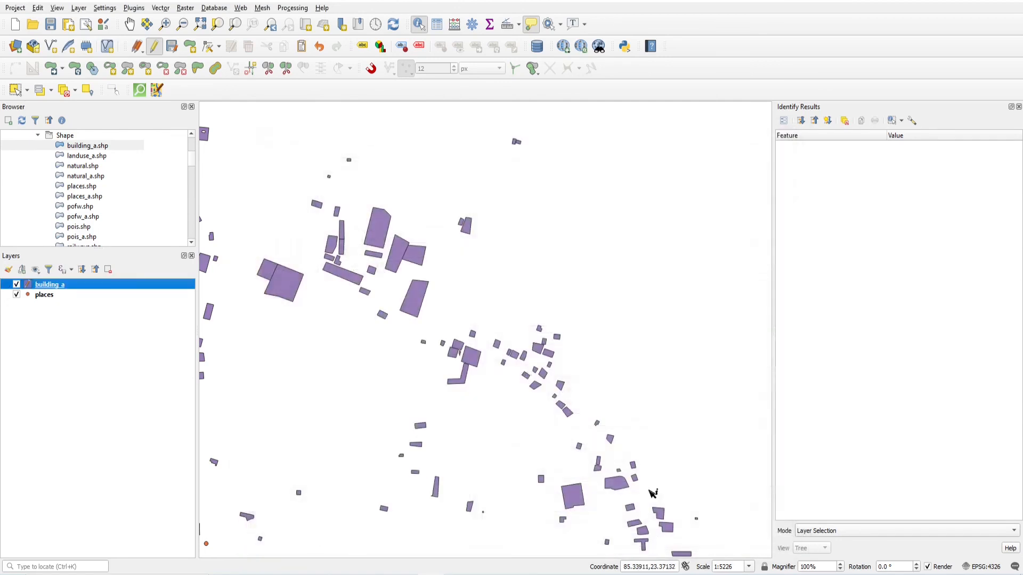
- Identify the Jharkhand Public Service Commission building again and open its attribute form to view the embedded photograph
{"action": "left_click", "coordinate": [418, 302]}
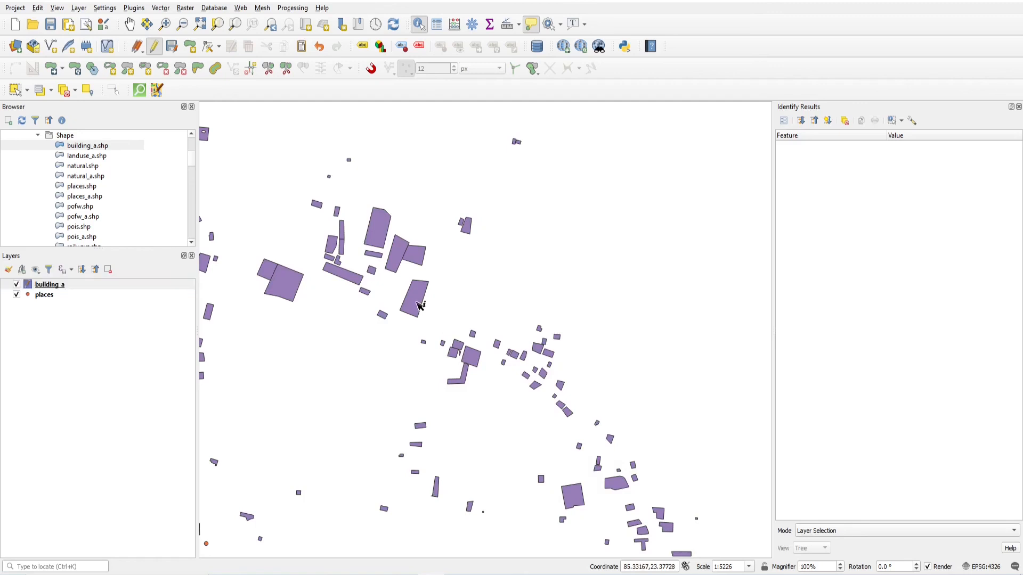
{"action": "left_click", "coordinate": [296, 288]}
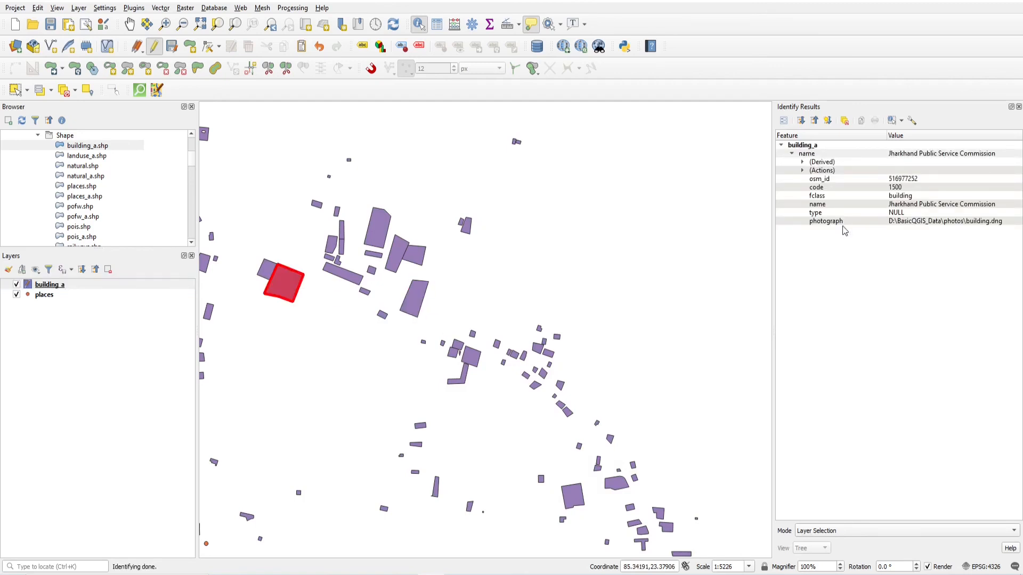
{"action": "left_click", "coordinate": [783, 122]}
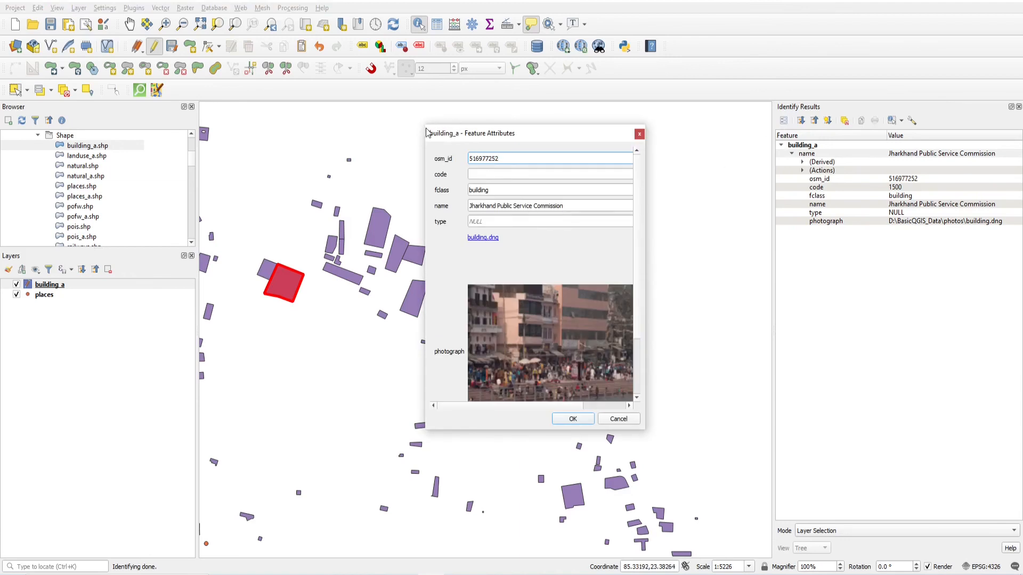
- Enlarge the feature attribute form to view the whole embedded photograph and close it without changes
{"action": "left_click_drag", "start_coordinate": [424, 125], "coordinate": [241, 63]}
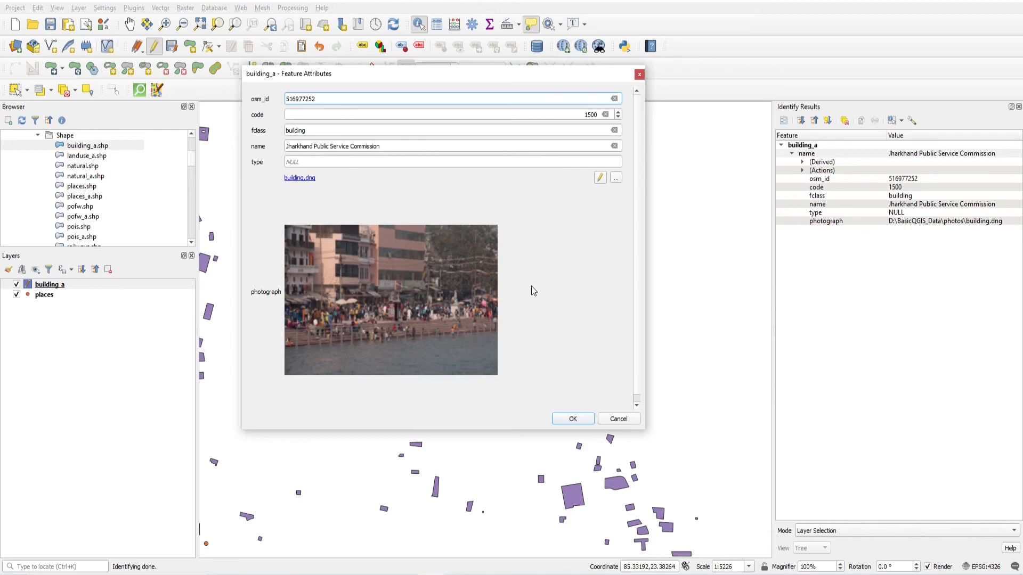
{"action": "left_click", "coordinate": [615, 419]}
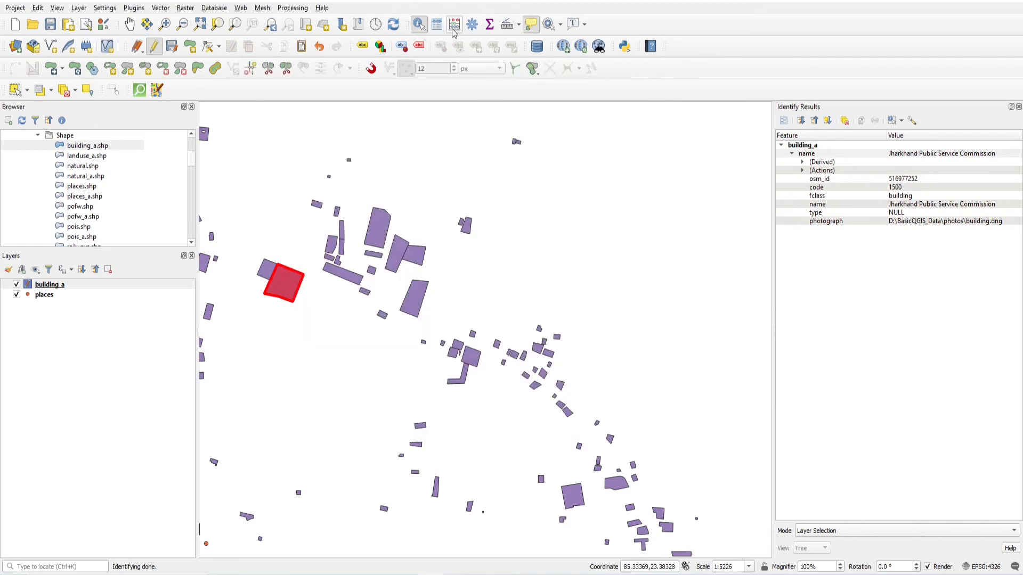
{"action": "left_click", "coordinate": [561, 27]}
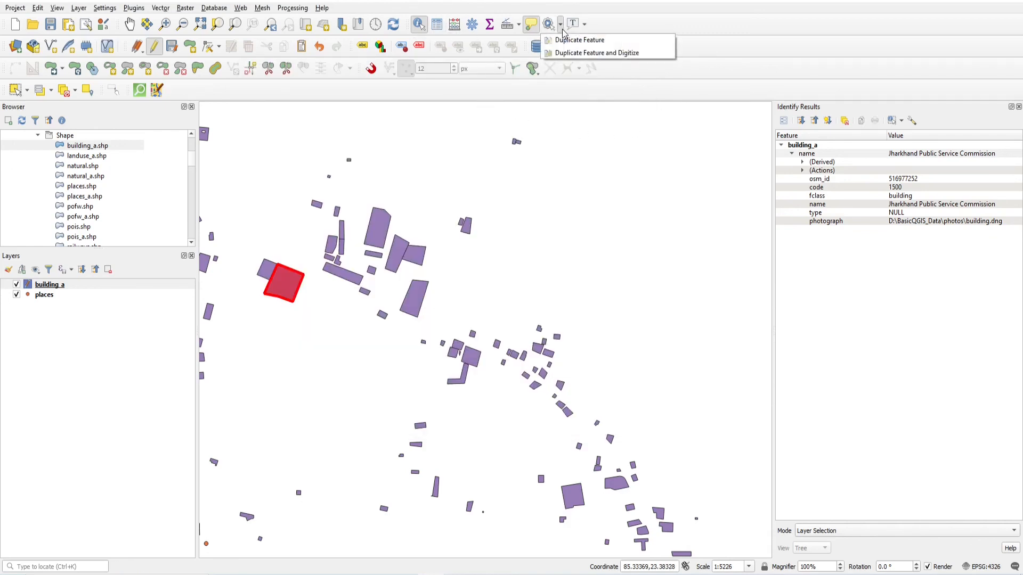
{"action": "left_click", "coordinate": [619, 21]}
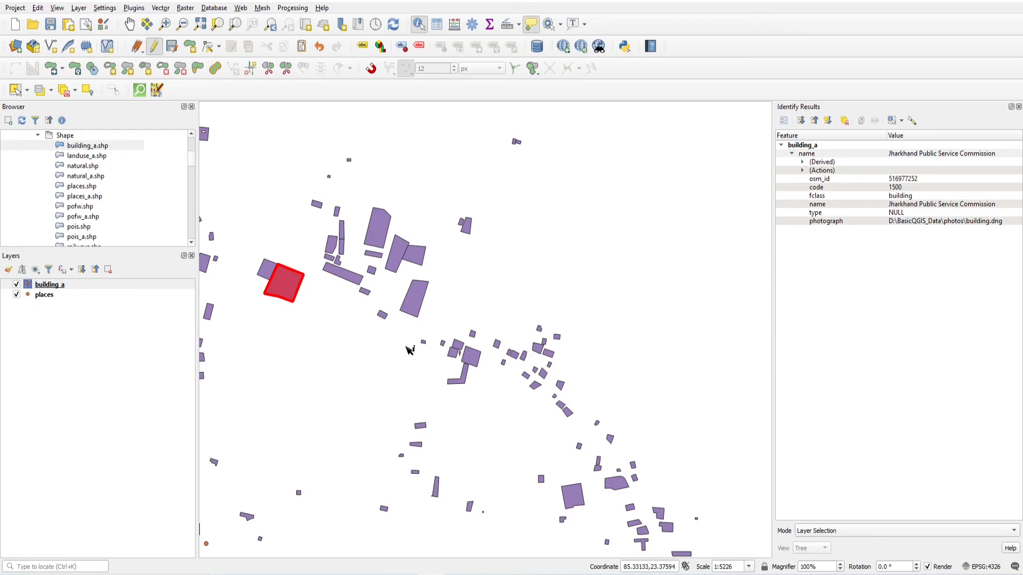
- Identify the Nucleus Mall building, open its attribute form and start choosing a file for the photograph field
{"action": "left_click", "coordinate": [419, 302]}
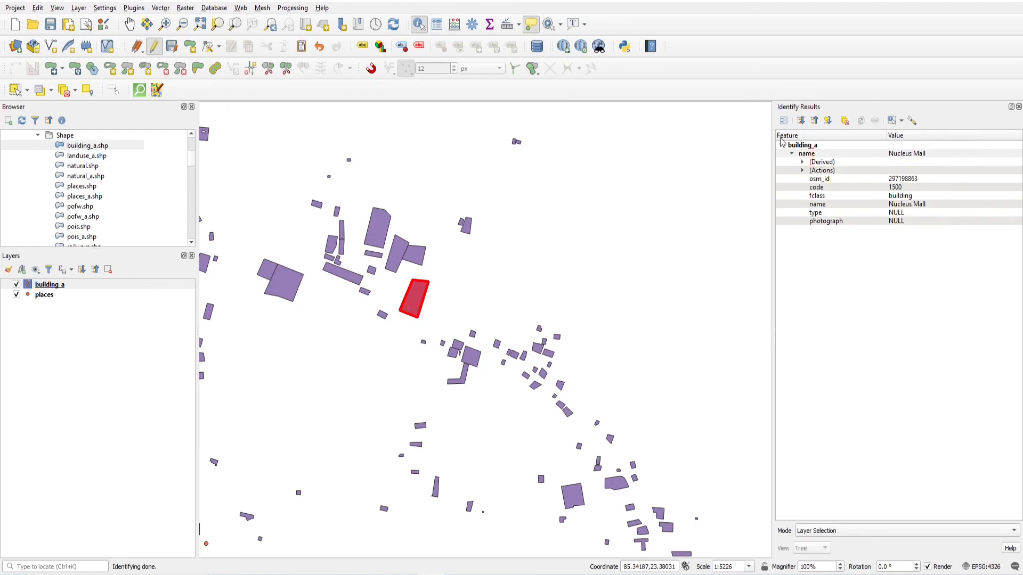
{"action": "left_click", "coordinate": [784, 120]}
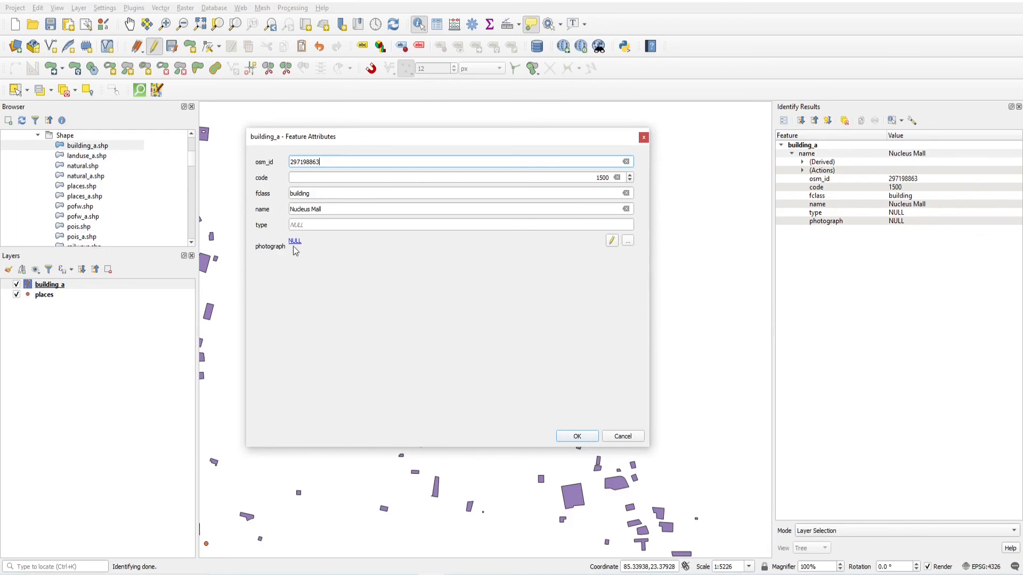
{"action": "left_click", "coordinate": [627, 243]}
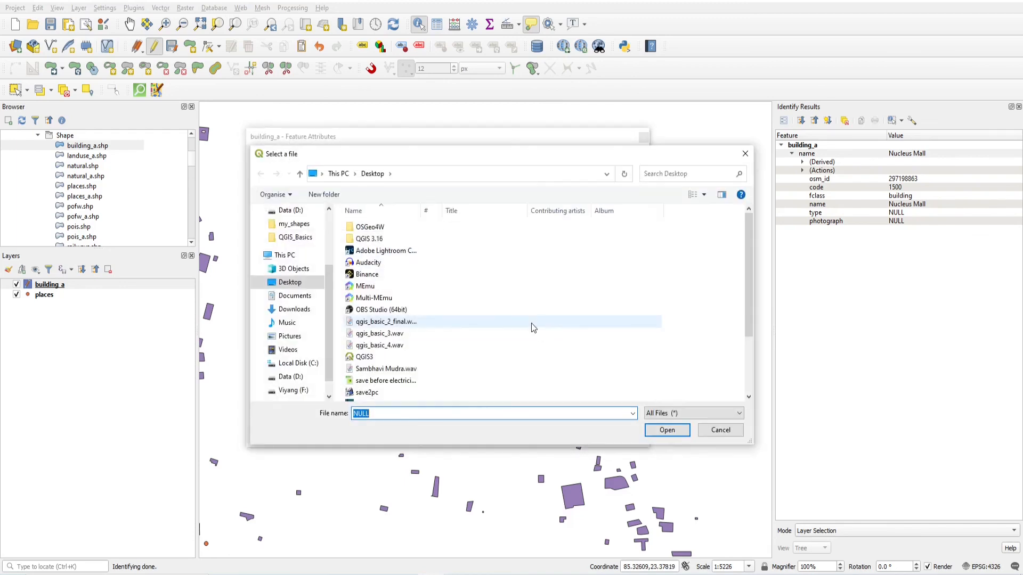
- Attach points2plot.csv from D:\BasicQGIS_Data\Jharkhand\my_shapes to Nucleus Mall's photograph field and accept the form
{"action": "left_click", "coordinate": [291, 376]}
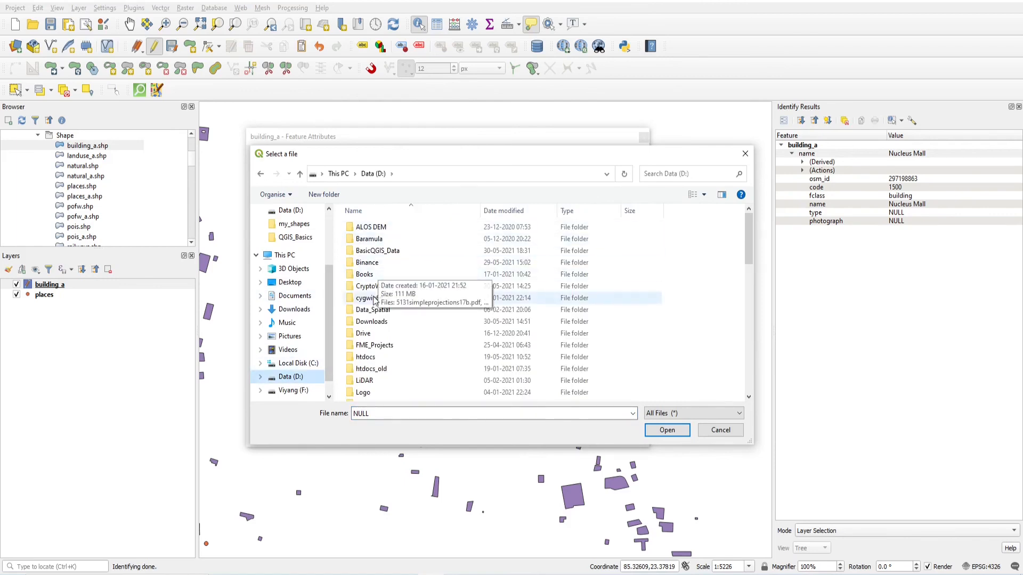
{"action": "left_click", "coordinate": [377, 253]}
{"action": "double_click", "coordinate": [376, 251]}
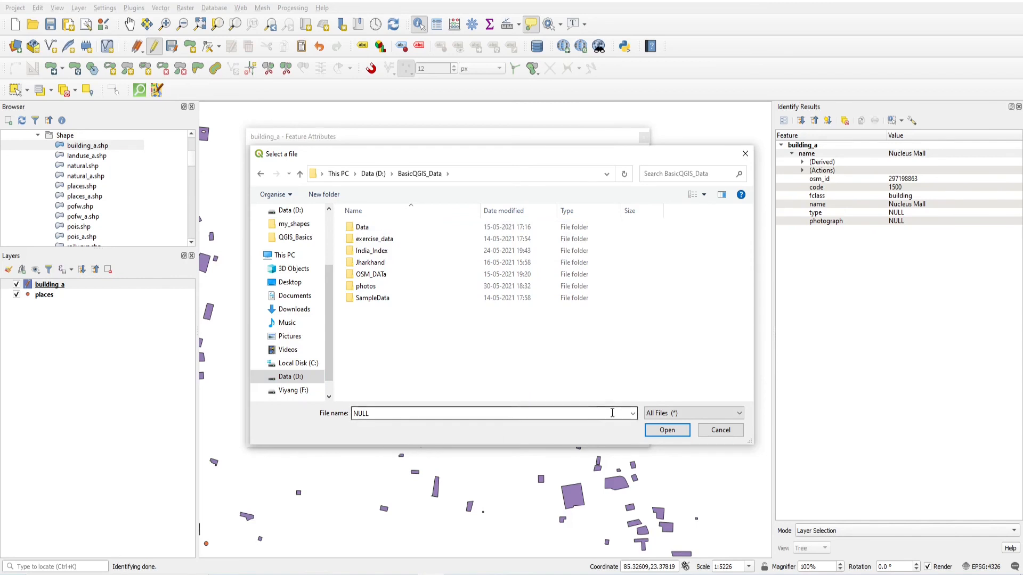
{"action": "double_click", "coordinate": [373, 262]}
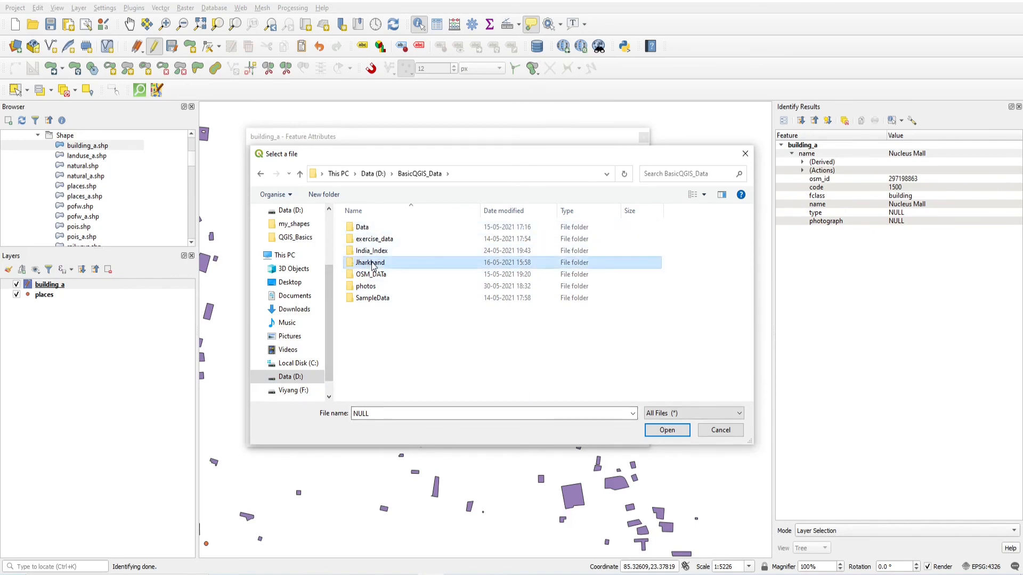
{"action": "left_click", "coordinate": [379, 254]}
{"action": "double_click", "coordinate": [379, 254]}
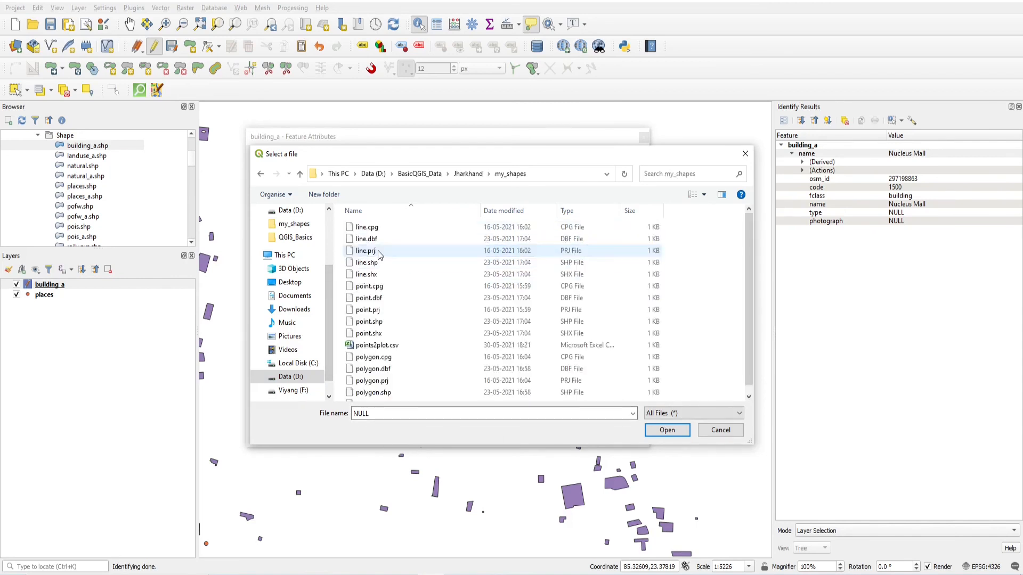
{"action": "left_click", "coordinate": [385, 345]}
{"action": "left_click", "coordinate": [668, 430]}
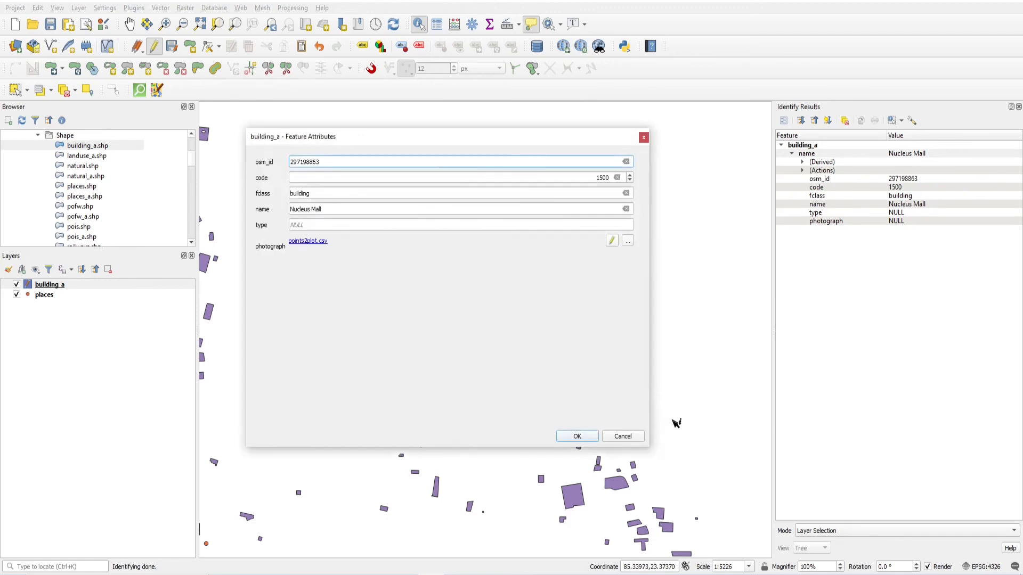
{"action": "left_click", "coordinate": [580, 436]}
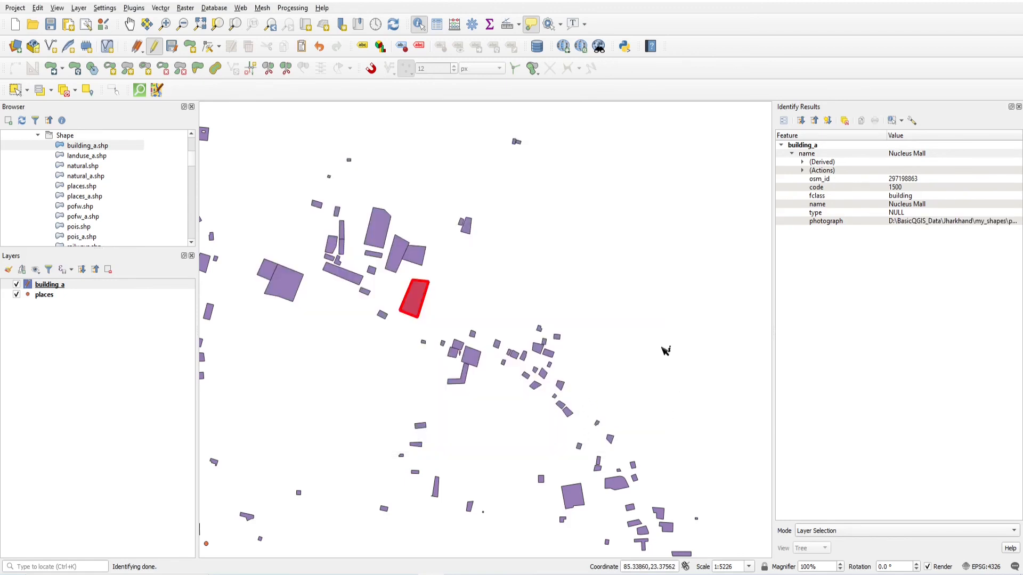
- Reopen Nucleus Mall's attribute form, open the linked points2plot.csv in Excel, widen the long column to view its coordinates, and close the spreadsheet
{"action": "left_click", "coordinate": [784, 120]}
{"action": "left_click", "coordinate": [307, 242]}
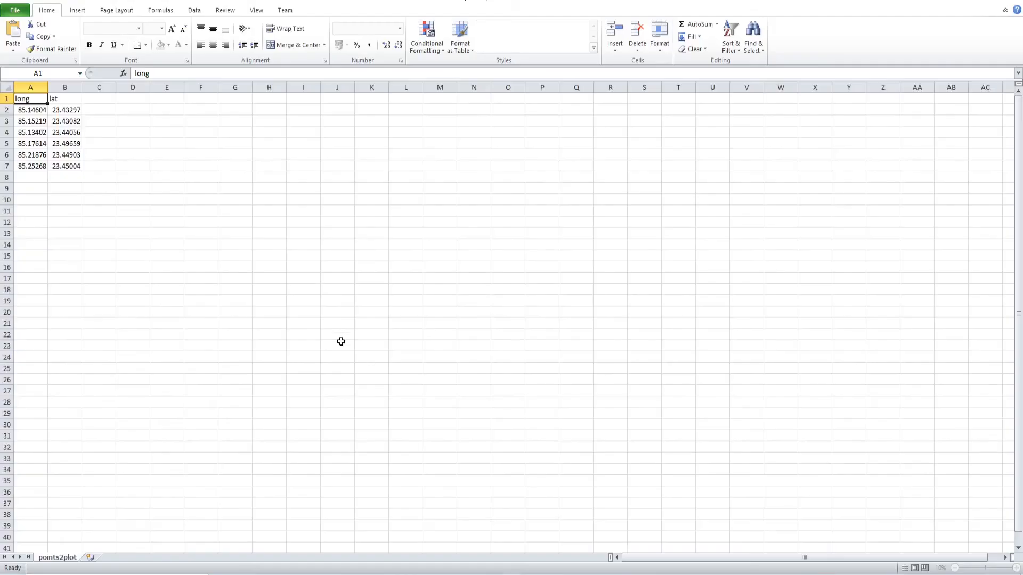
{"action": "left_click_drag", "start_coordinate": [46, 90], "coordinate": [79, 90]}
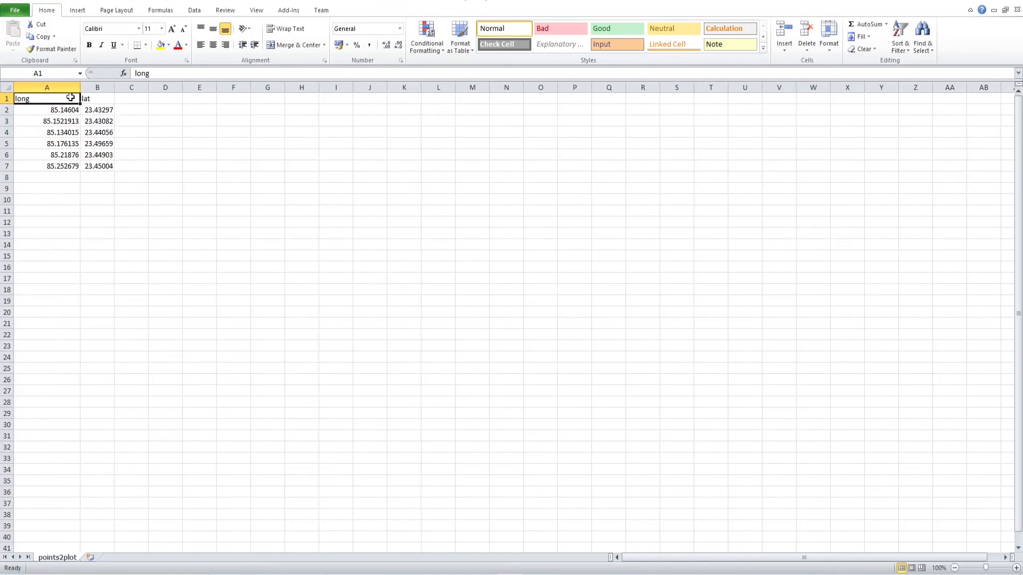
{"action": "left_click", "coordinate": [1010, 5]}
{"action": "left_click", "coordinate": [510, 301]}
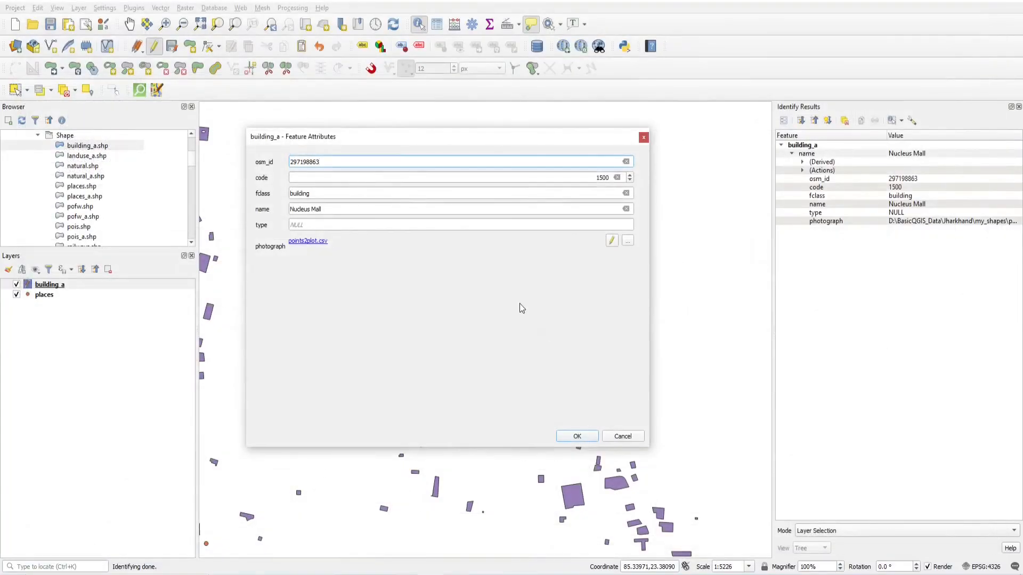